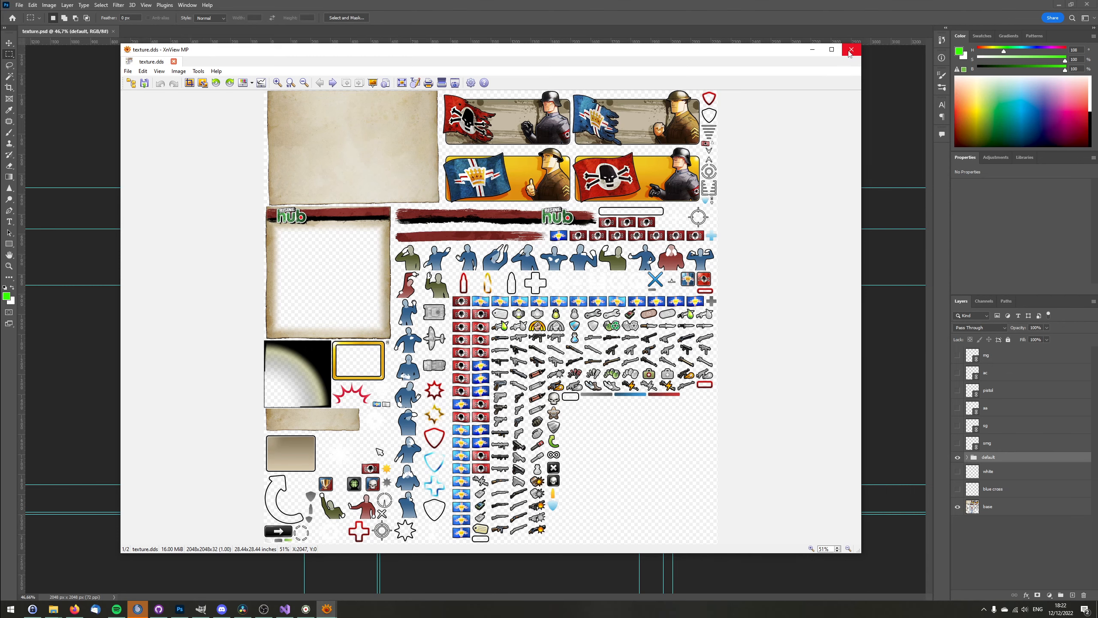
# Close texture.dds and view texture_dxt5.dds from the default folder in the image viewer, closing it again.
pyautogui.click(851, 50)
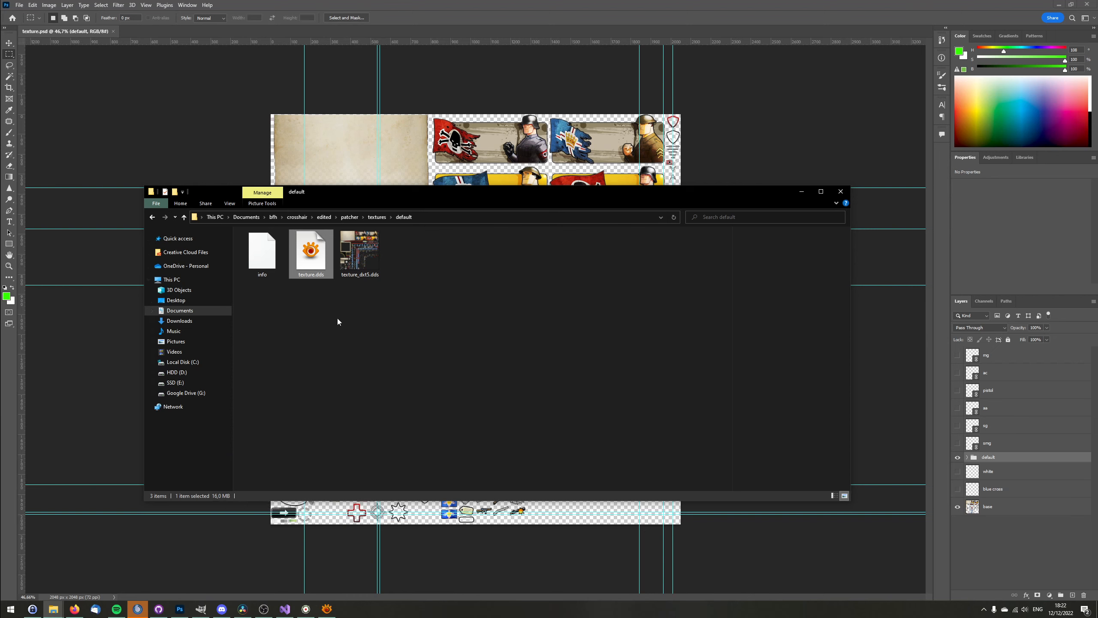
pyautogui.click(370, 311)
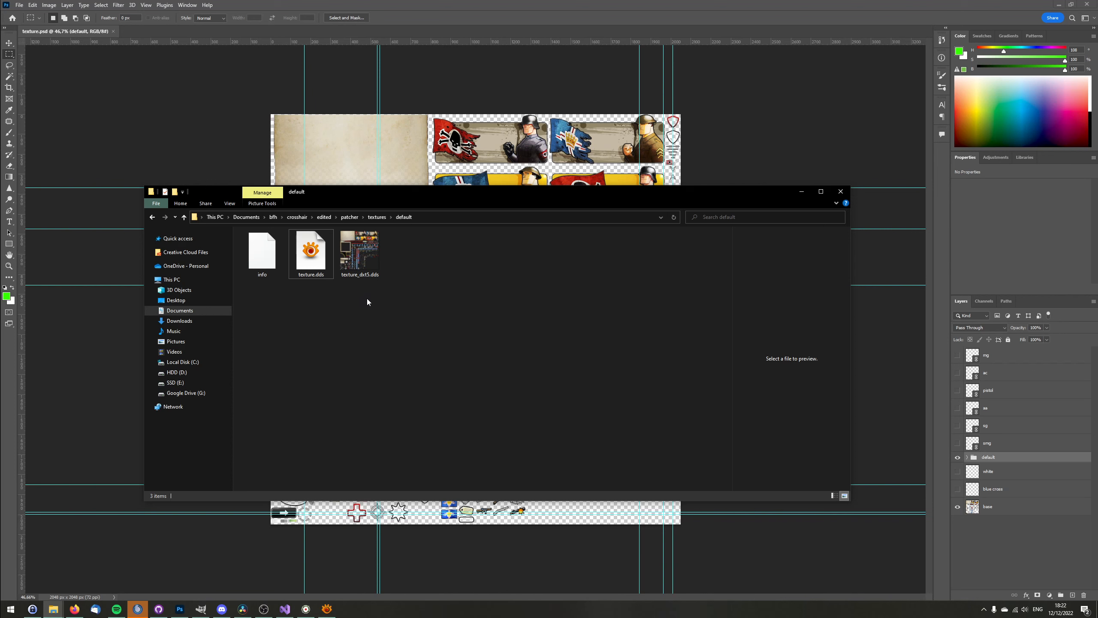
pyautogui.click(364, 260)
pyautogui.click(319, 264)
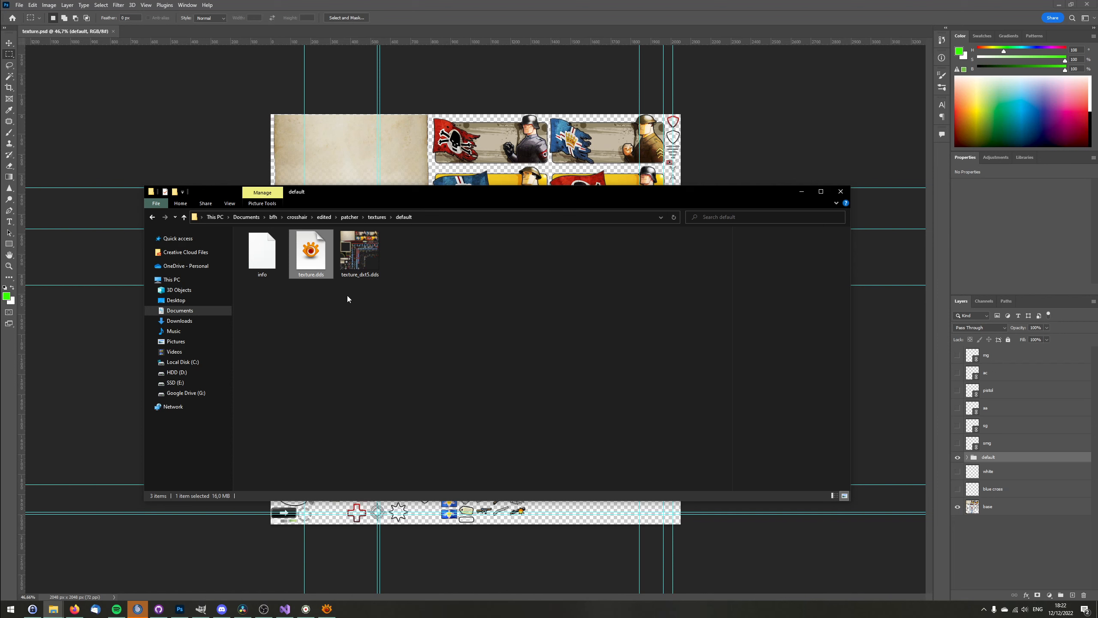
pyautogui.click(361, 264)
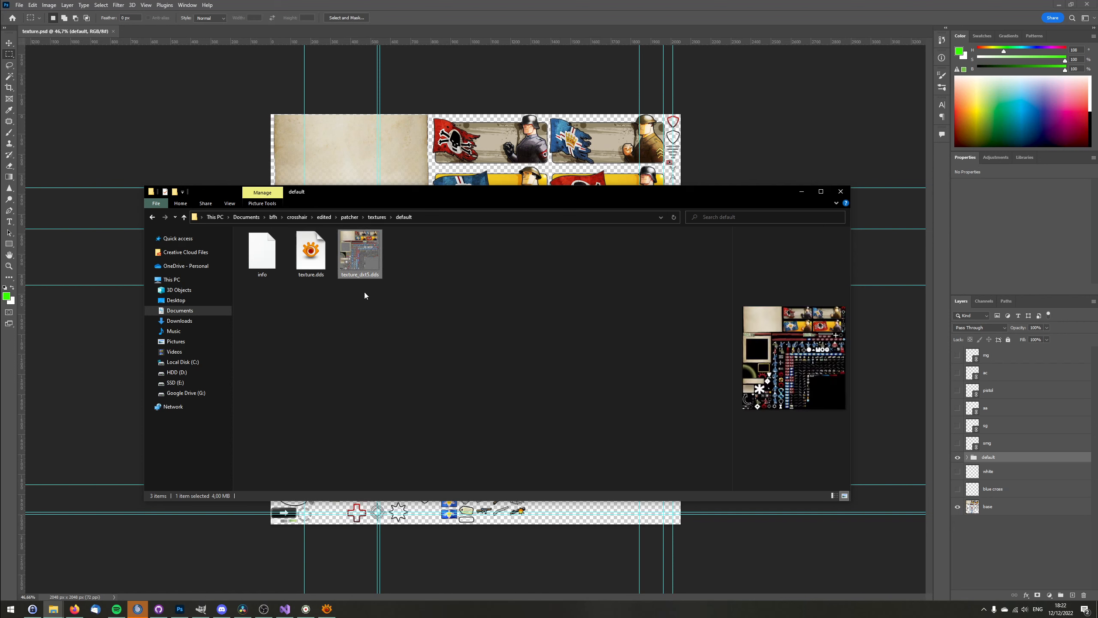
pyautogui.doubleClick(364, 261)
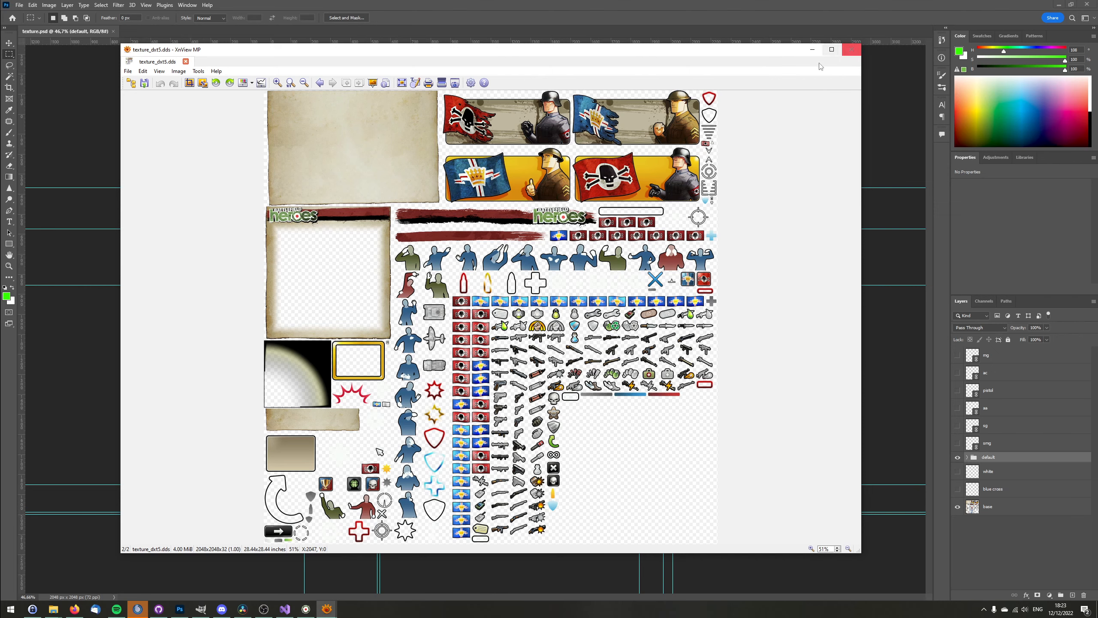
pyautogui.click(850, 50)
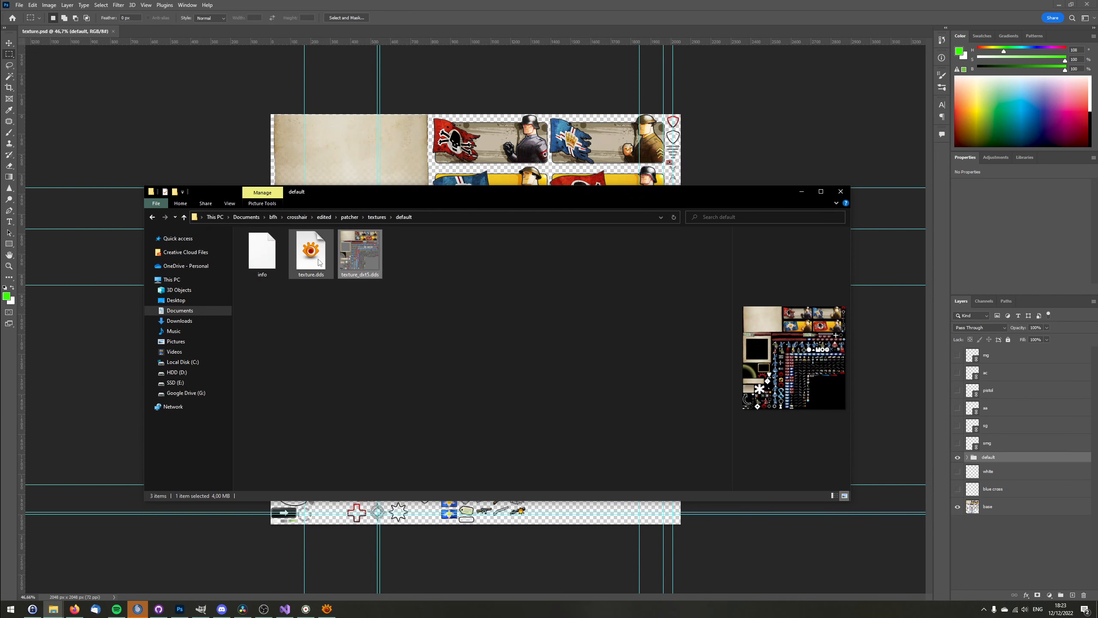
pyautogui.click(393, 304)
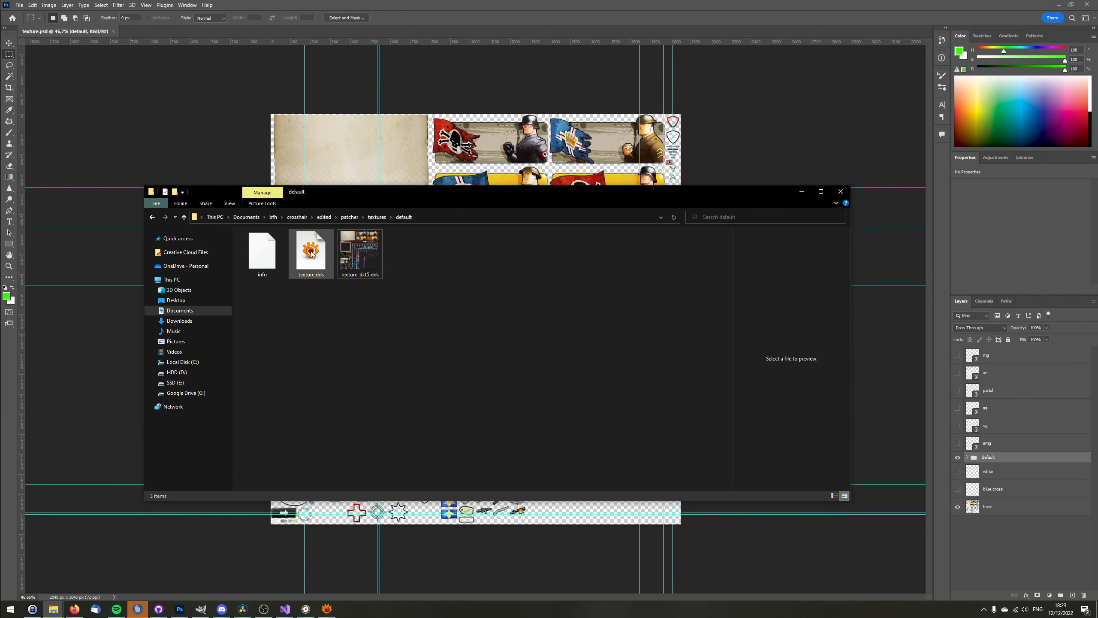
# Reopen texture_dxt5.dds in XnView MP, check the editing, saving and export commands, and minimize the viewer.
pyautogui.click(11, 610)
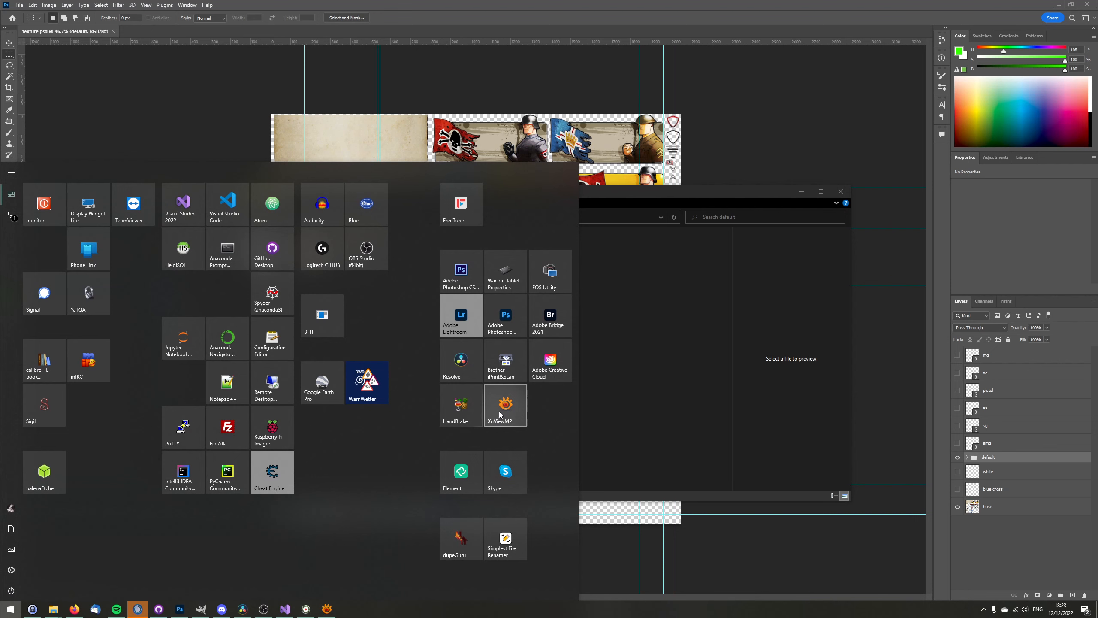
pyautogui.click(652, 413)
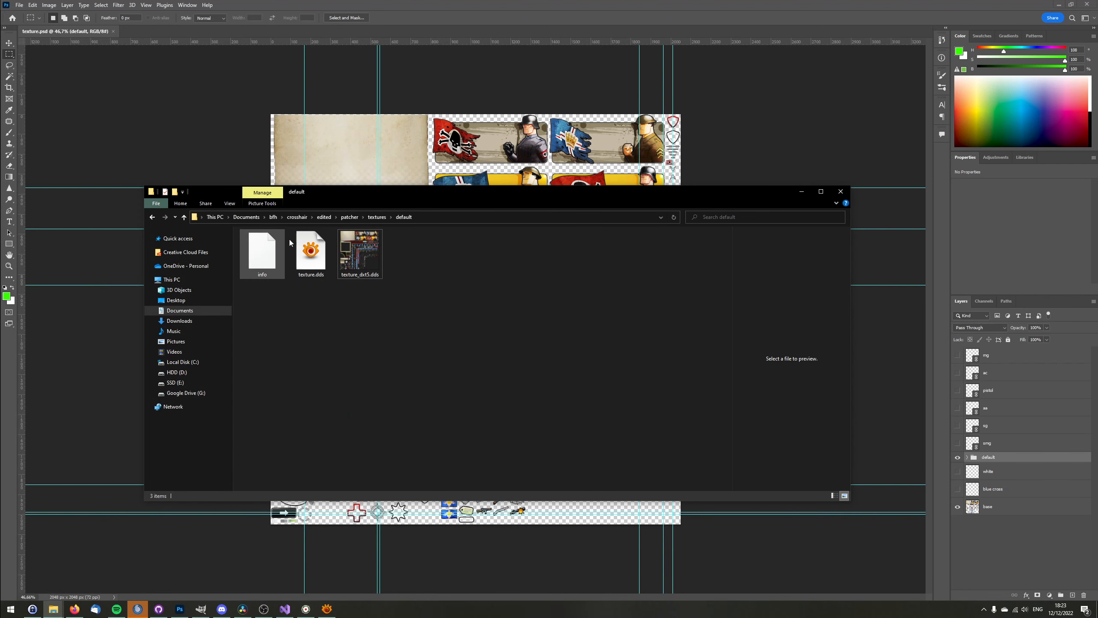
pyautogui.doubleClick(359, 251)
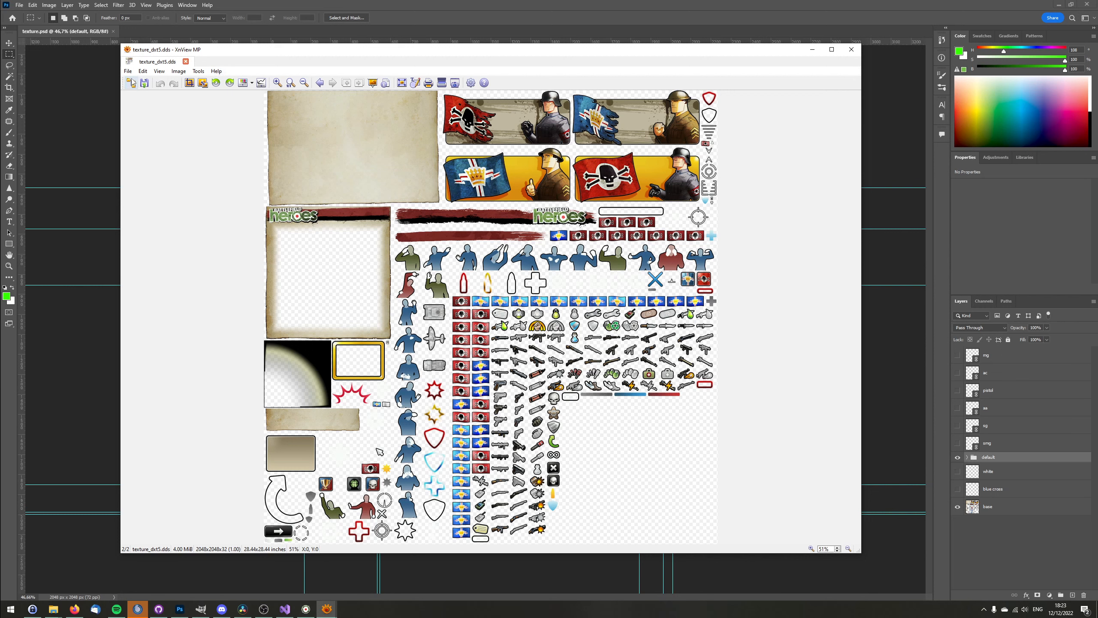
pyautogui.click(144, 72)
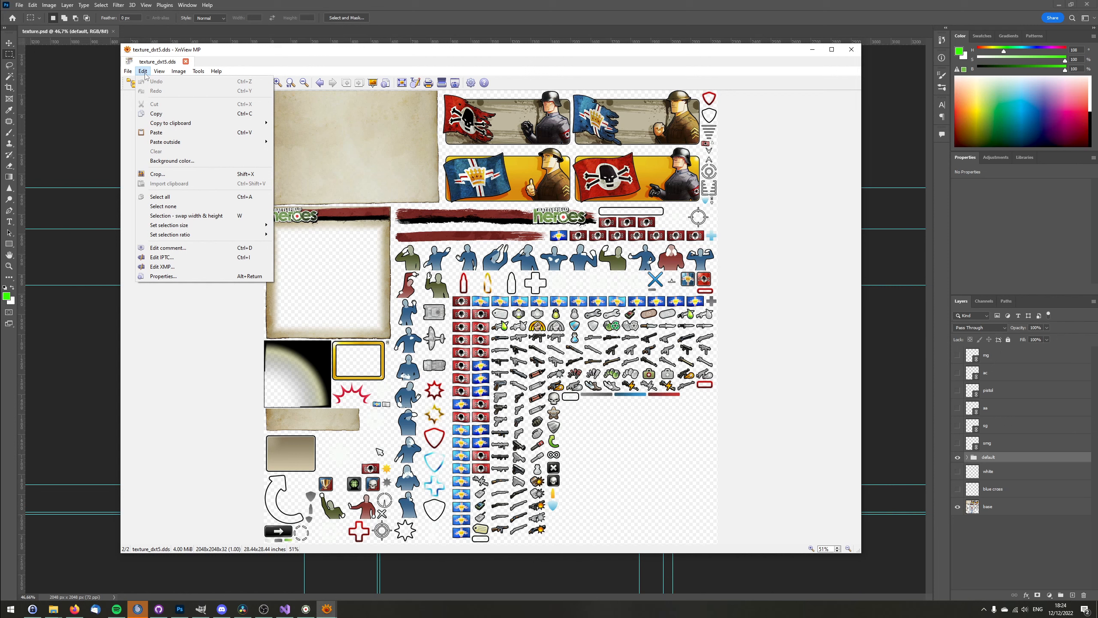
pyautogui.moveTo(125, 73)
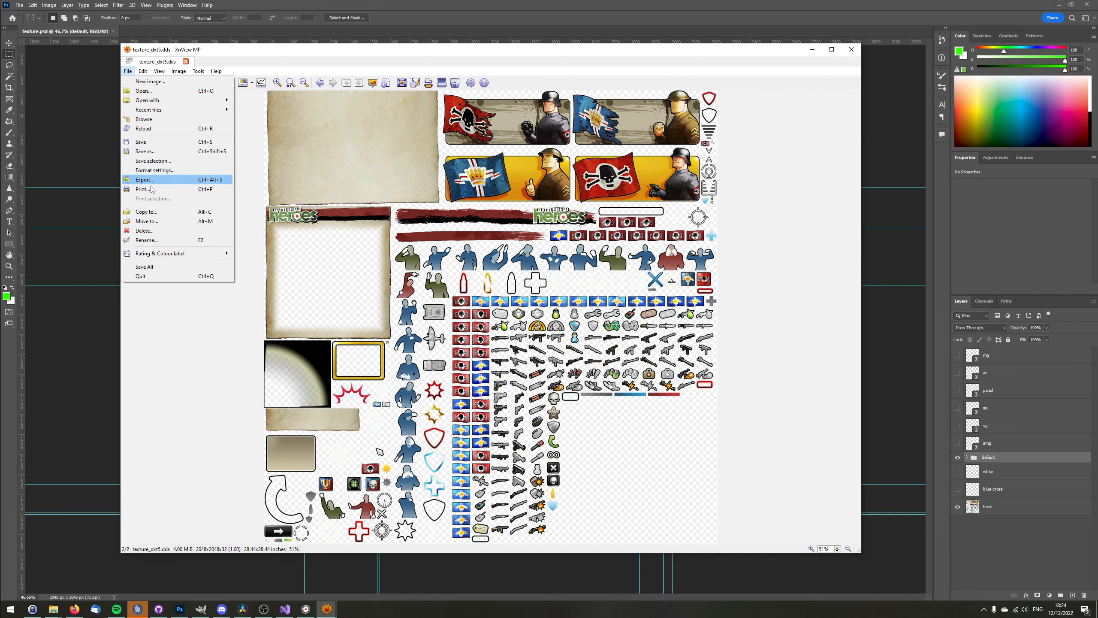
pyautogui.click(646, 62)
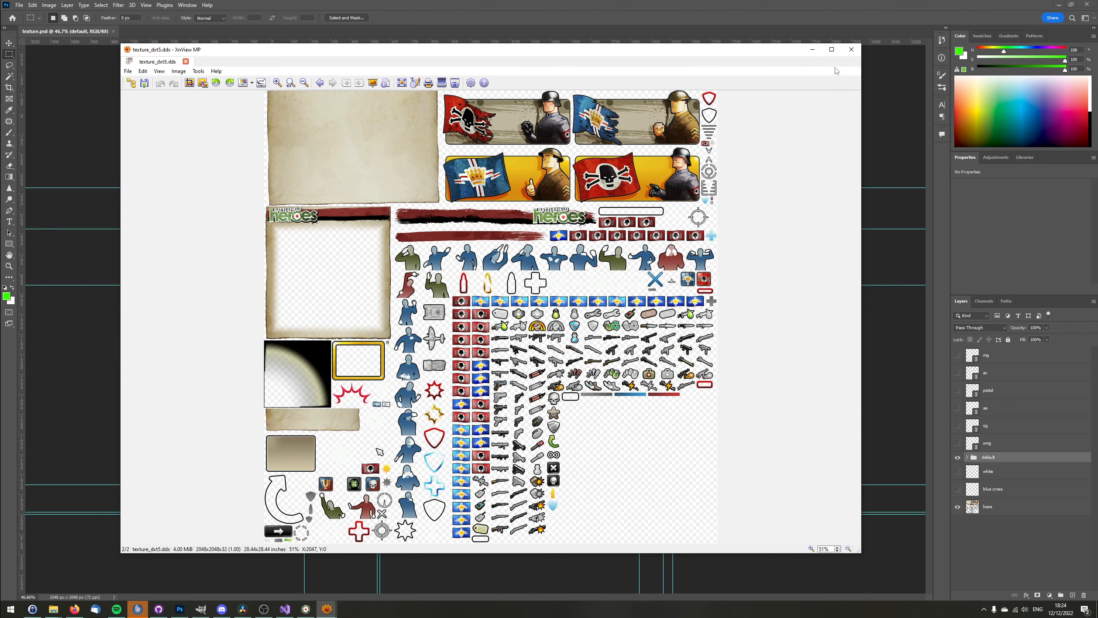
pyautogui.click(812, 49)
# Switch to Photoshop and start saving the texture document as texture.dds in the Intel Texture Works format.
pyautogui.click(434, 25)
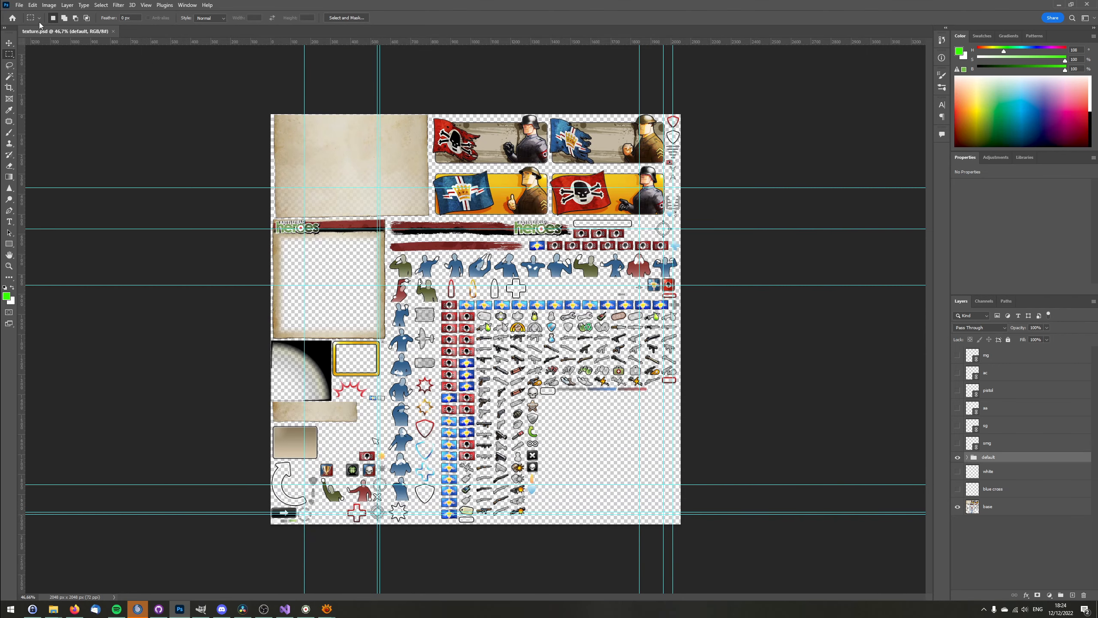
pyautogui.click(19, 5)
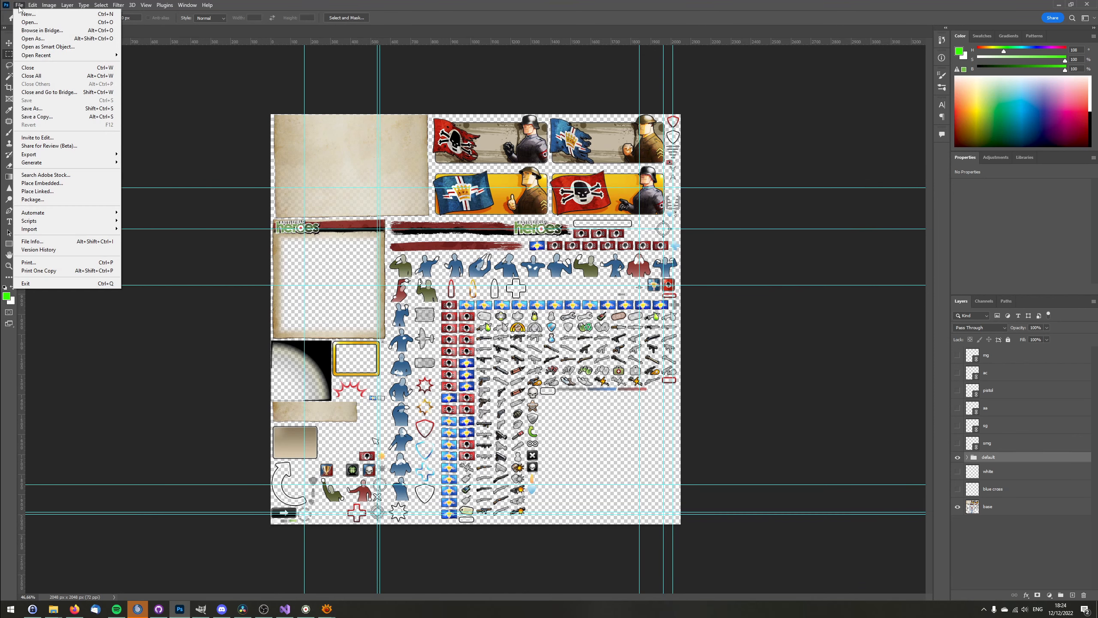
pyautogui.click(45, 111)
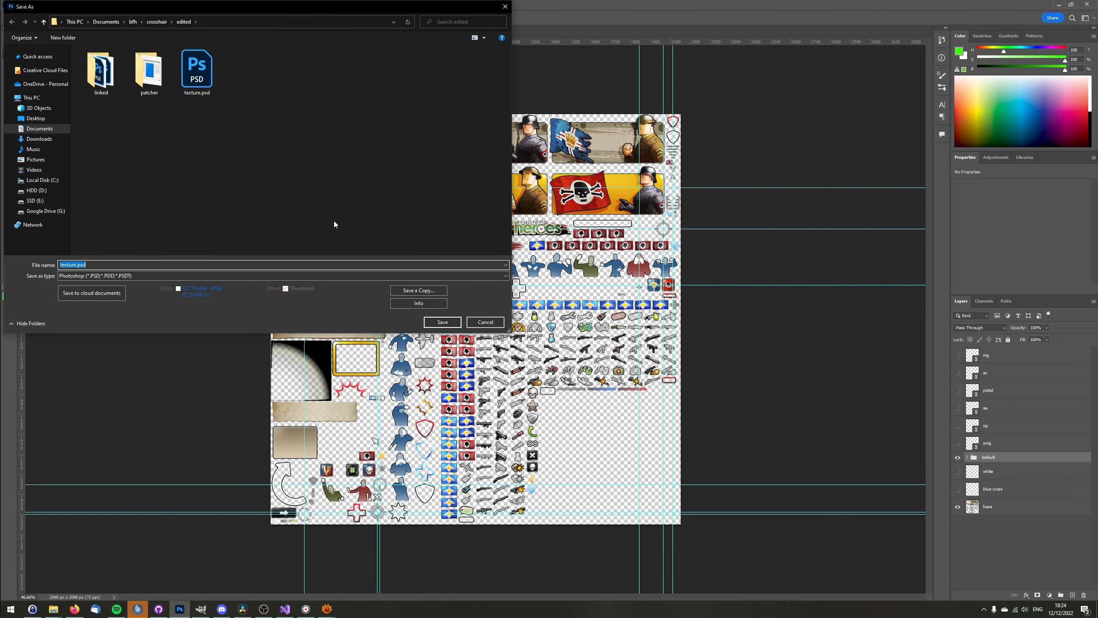
pyautogui.moveTo(209, 8); pyautogui.dragTo(324, 59)
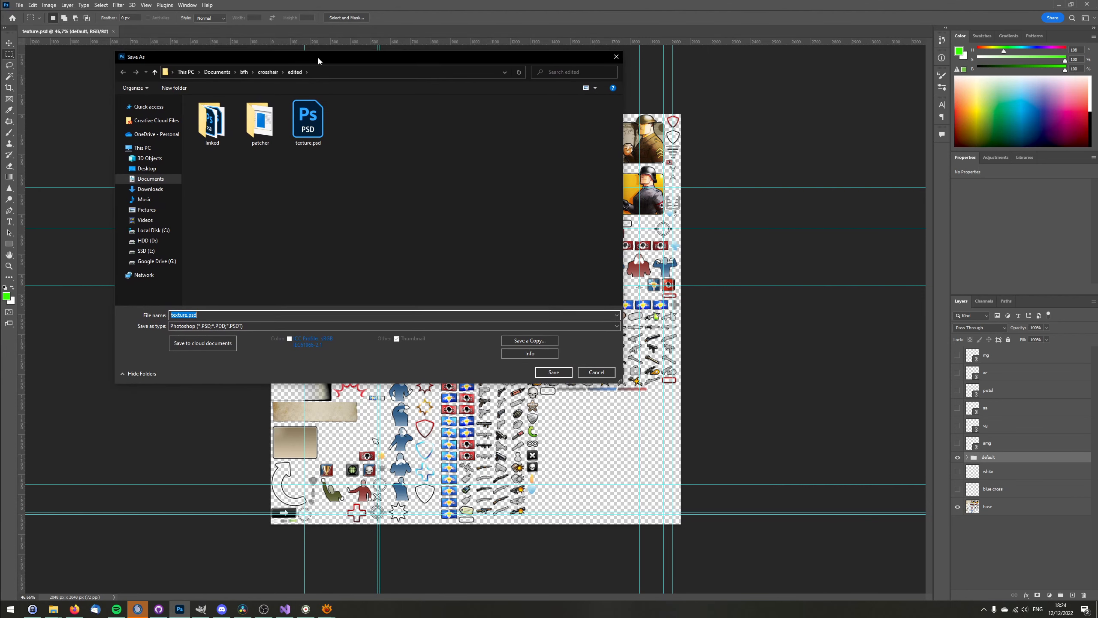
pyautogui.click(231, 326)
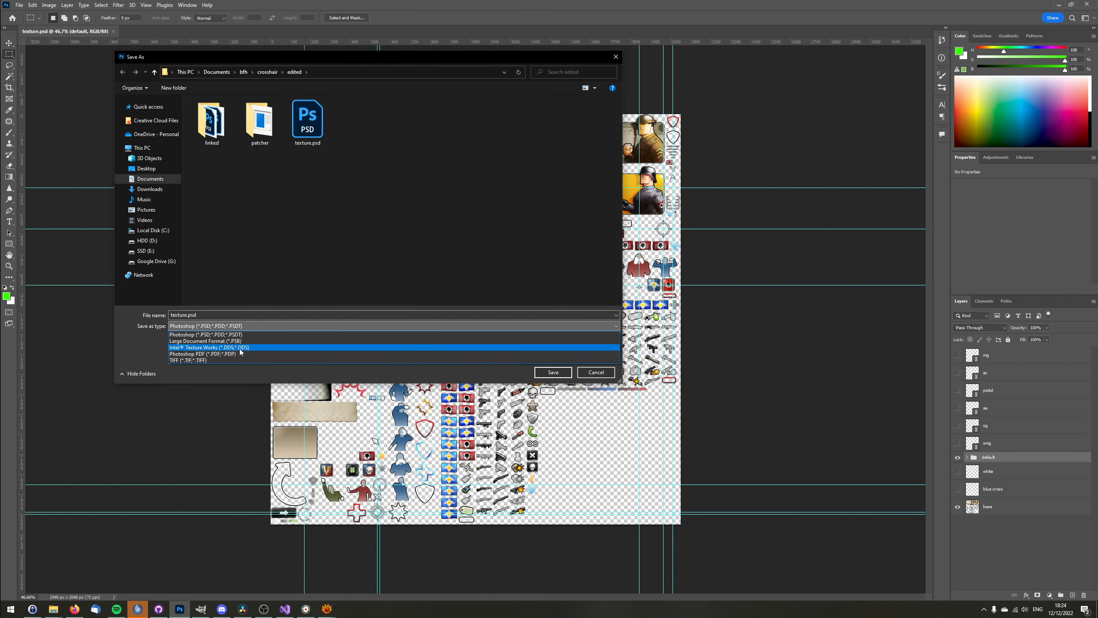
pyautogui.click(240, 348)
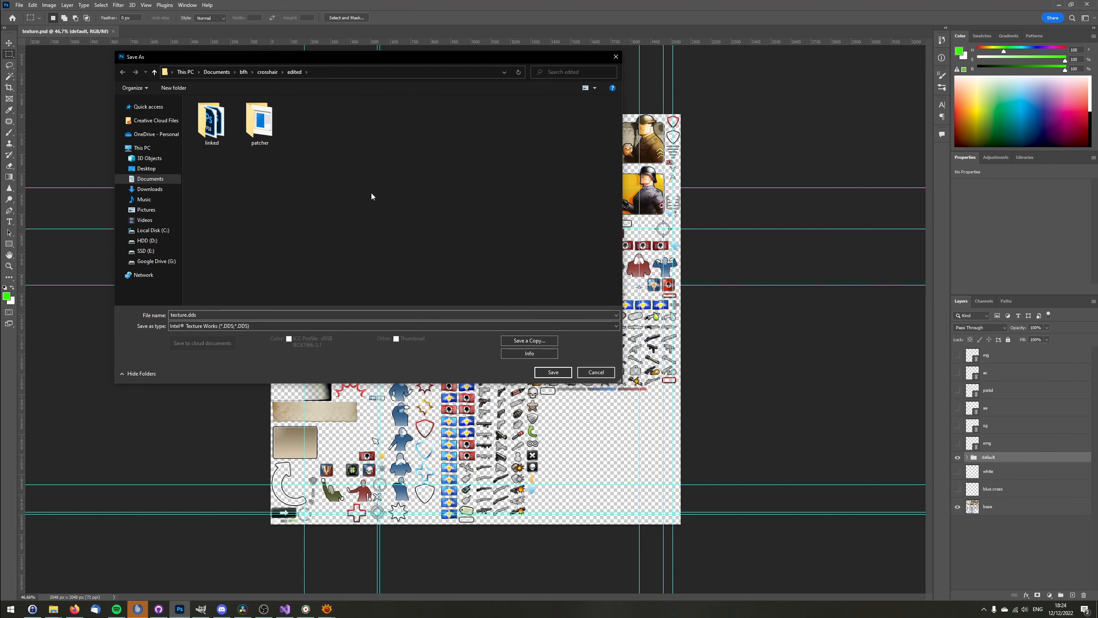
pyautogui.click(547, 373)
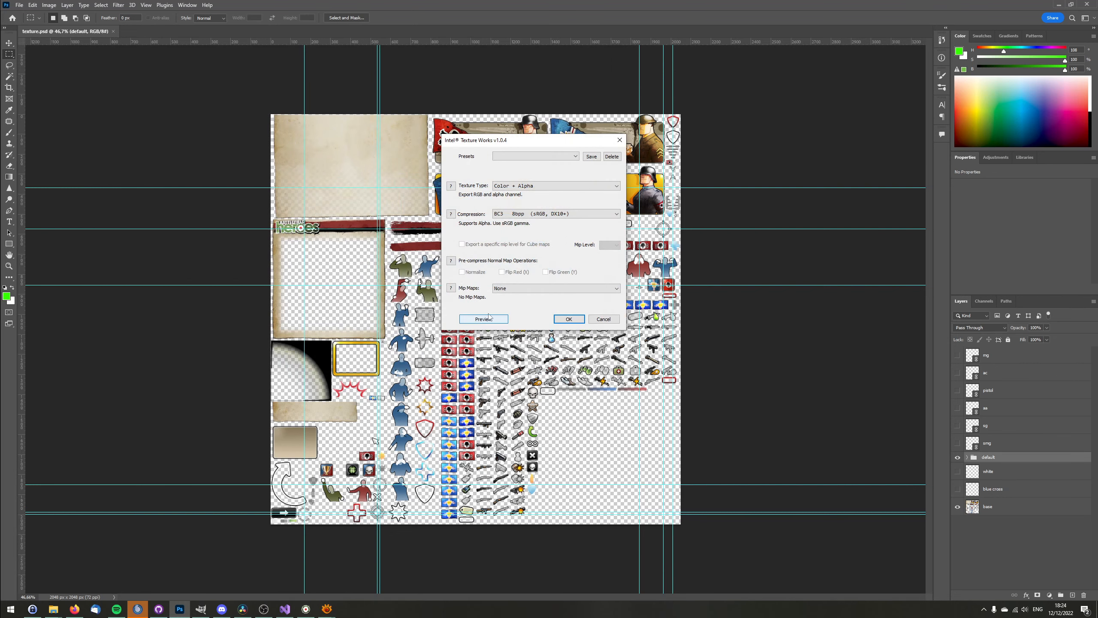
# Apply the DXT1 (Lightmaps, Colormaps) preset in the Intel Texture Works export options and cancel the export.
pyautogui.moveTo(528, 141); pyautogui.dragTo(482, 149)
pyautogui.click(482, 165)
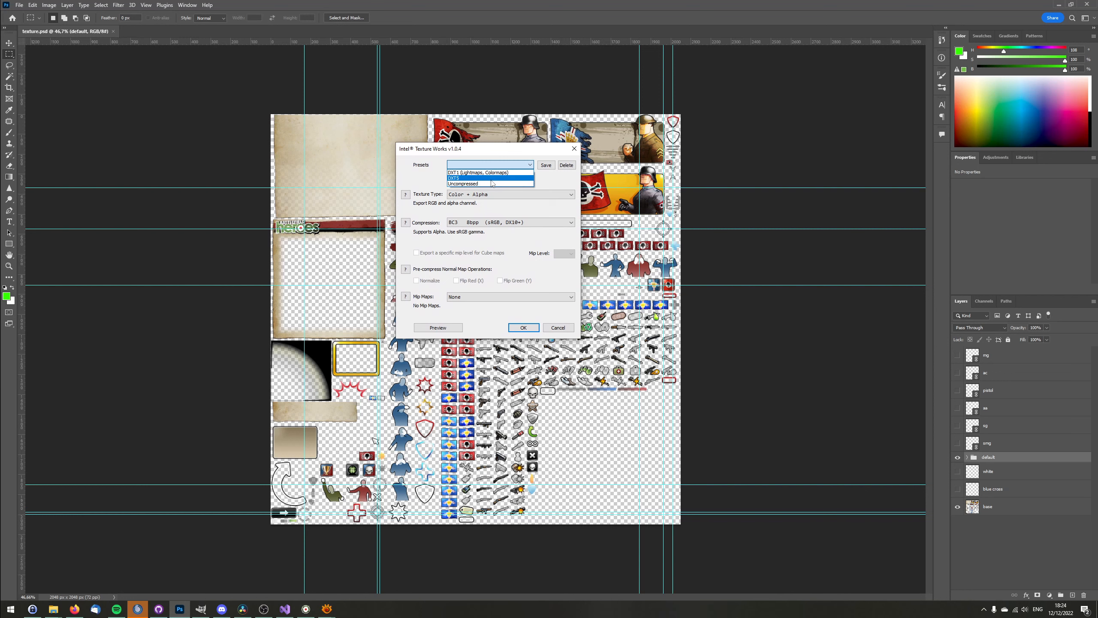
pyautogui.click(483, 172)
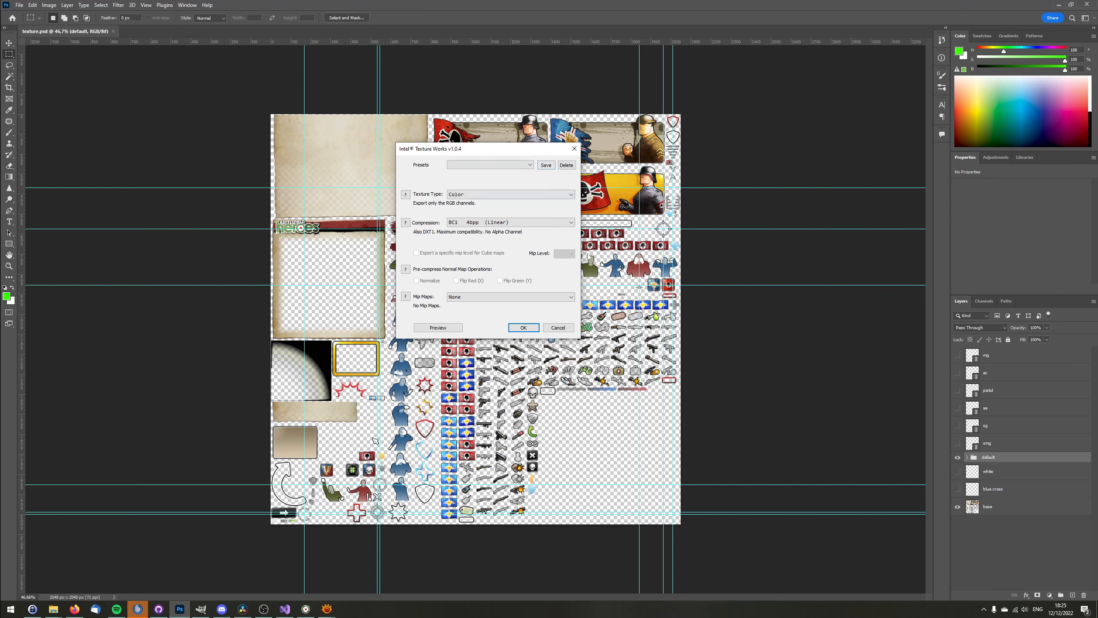
pyautogui.click(559, 328)
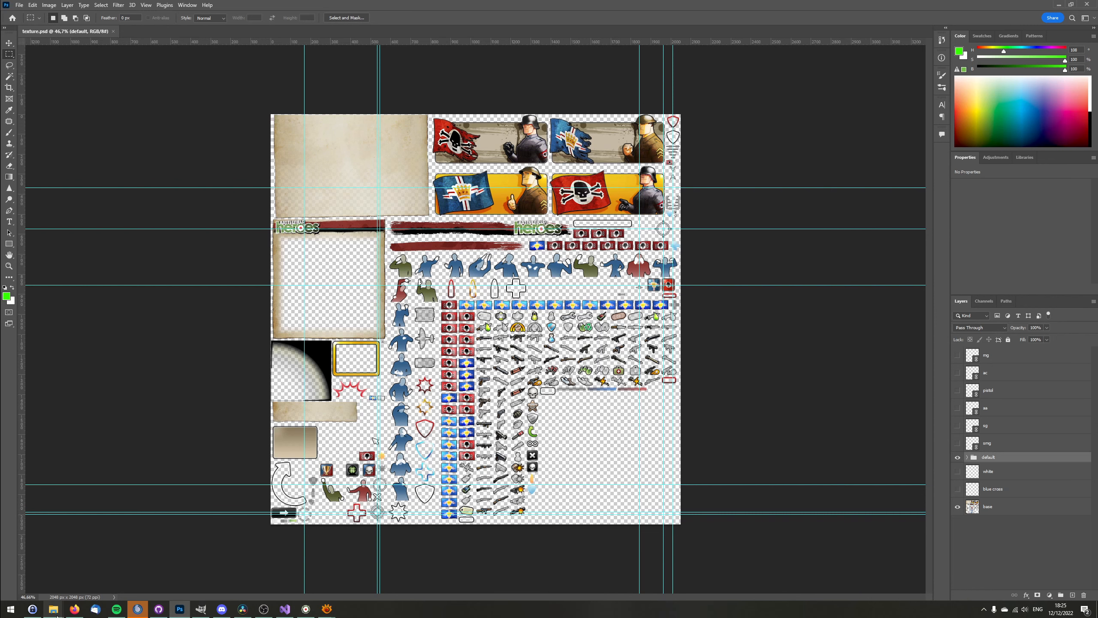
# Switch to File Explorer and examine the info and texture.dds files in the default texture folder.
pyautogui.moveTo(57, 614)
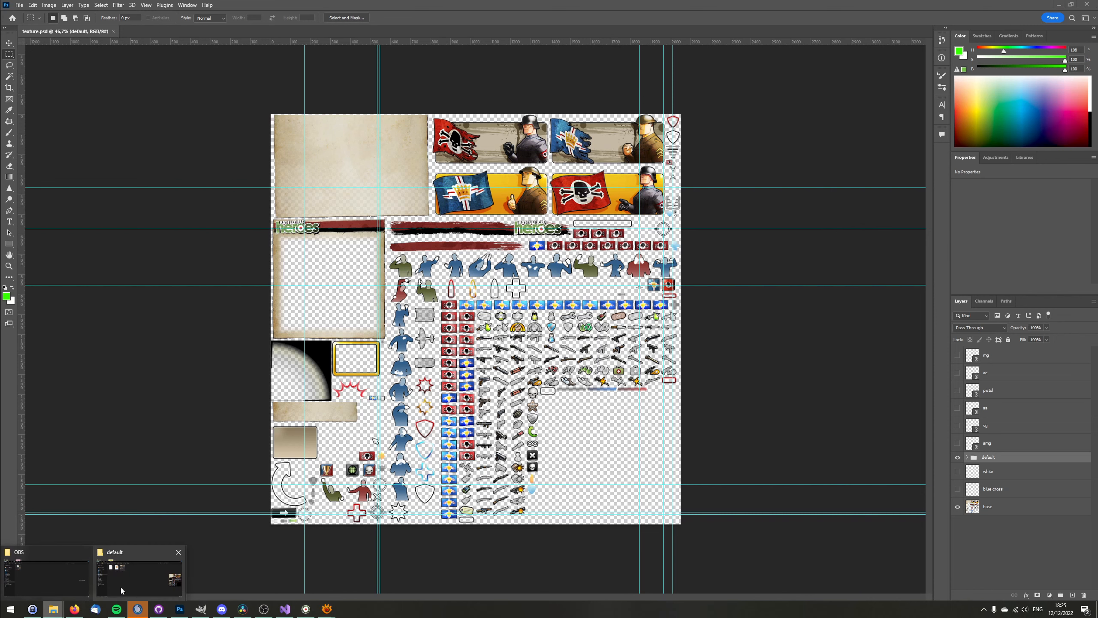
pyautogui.click(138, 573)
pyautogui.click(387, 374)
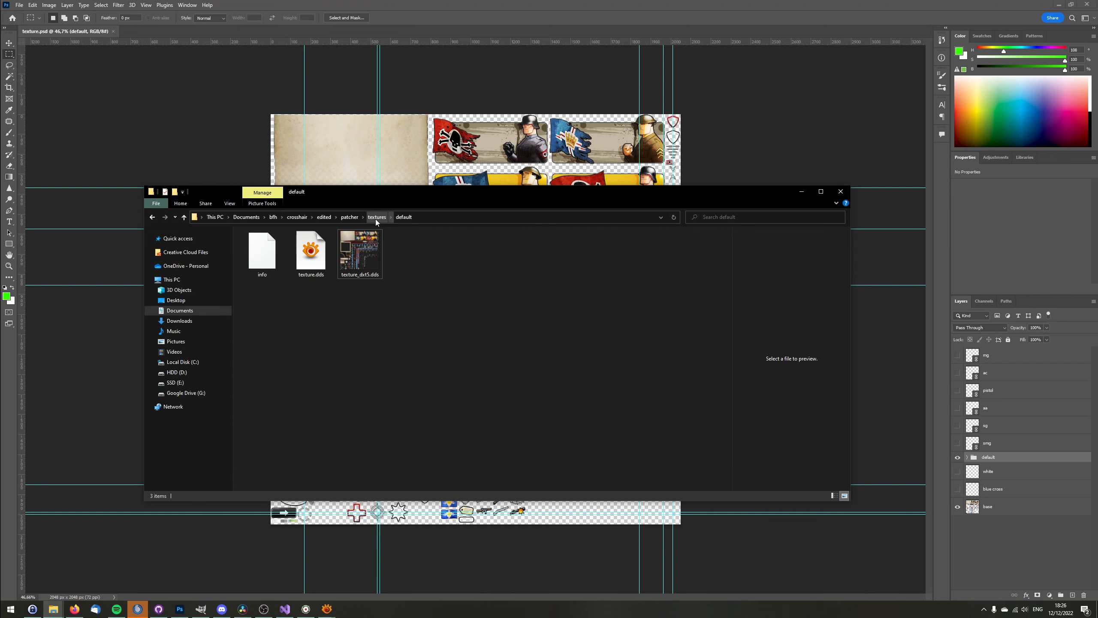
pyautogui.click(271, 271)
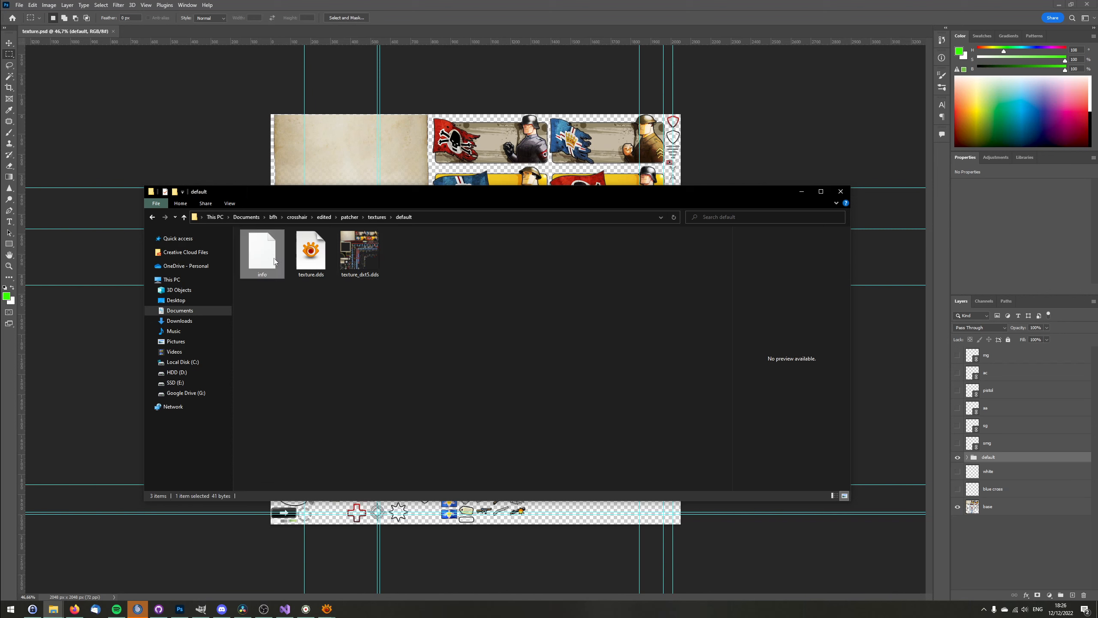
pyautogui.click(318, 261)
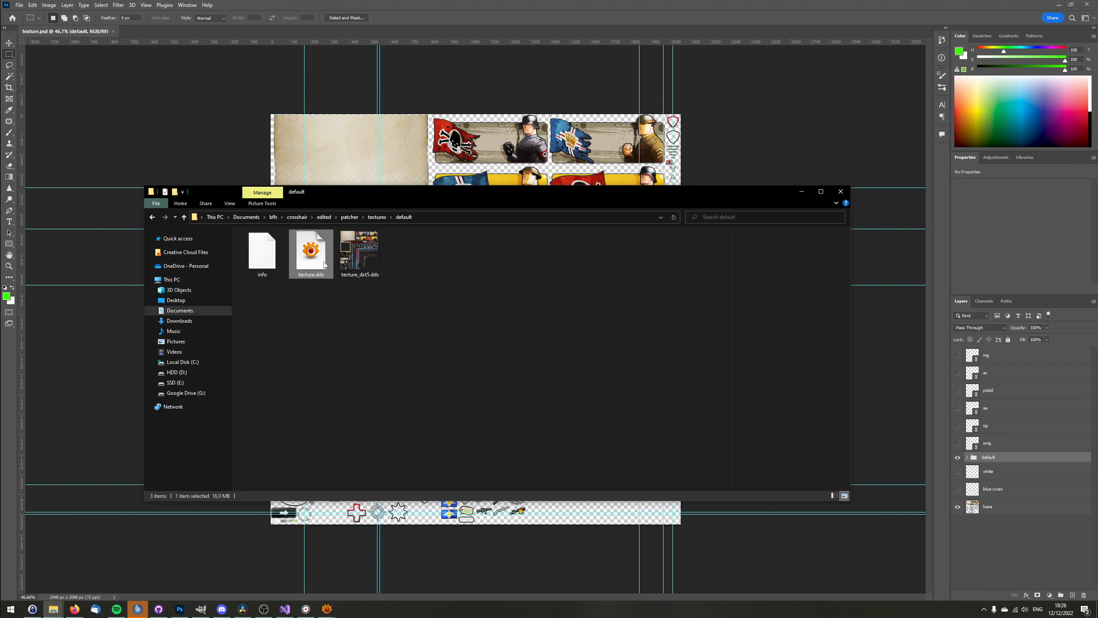
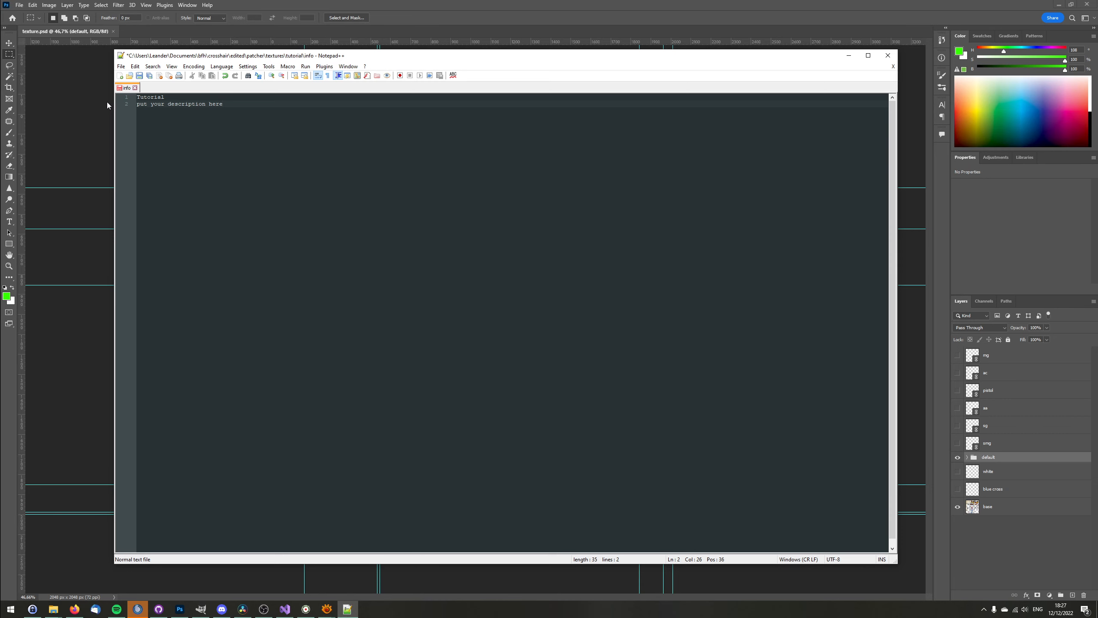
# Save the tutorial folder's info file with the lines "Tutorial" and "put your description here", and close the text editor.
pyautogui.hotkey('ctrl', 's')
pyautogui.click(887, 55)
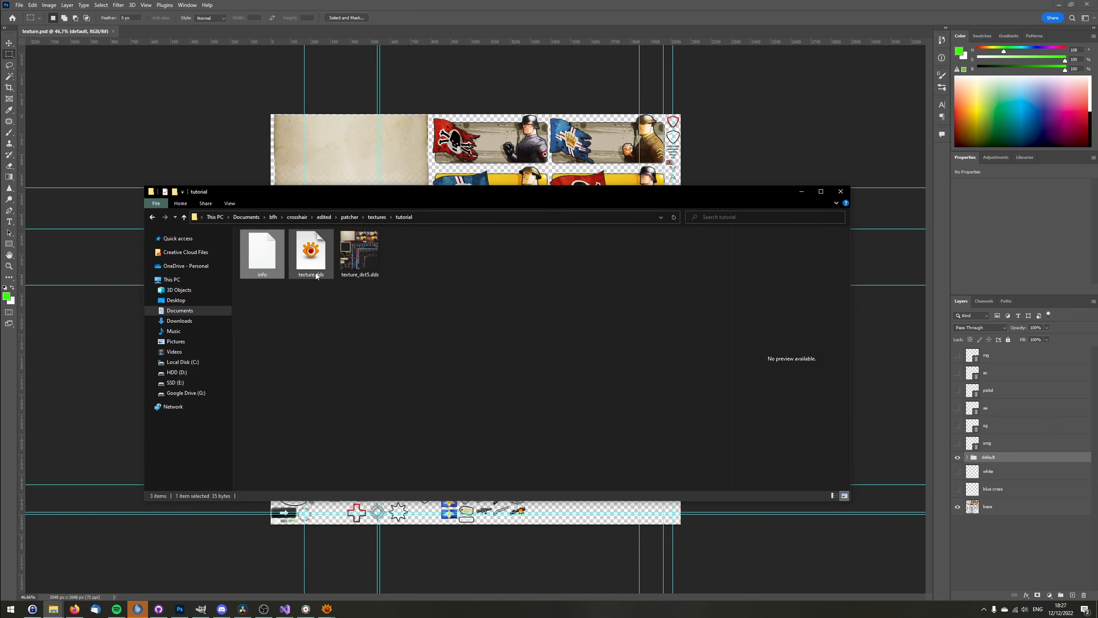
pyautogui.click(315, 287)
# Go back to the patcher folder, run patcher.exe and reposition its console window to view the texture pack list.
pyautogui.hotkey('alt', 'Left')
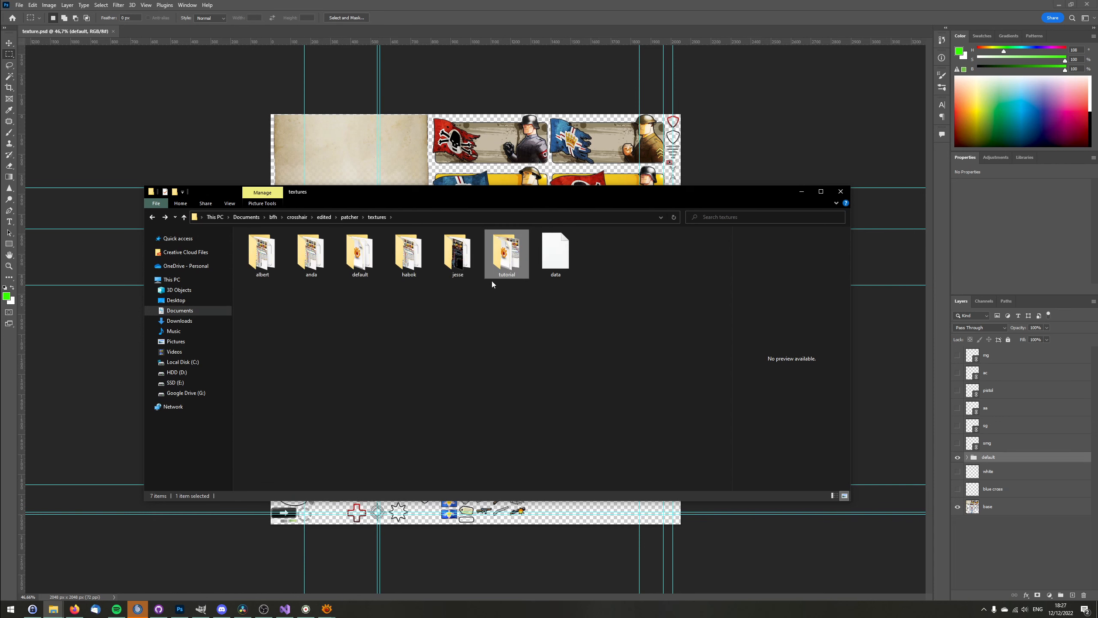
pyautogui.hotkey('alt', 'Left')
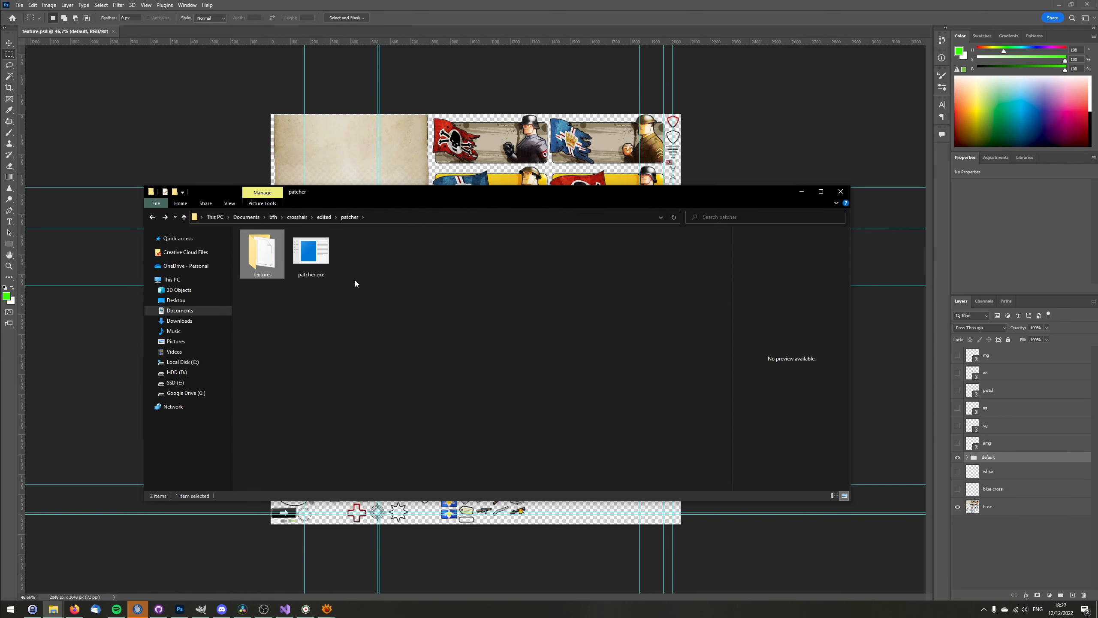
pyautogui.click(318, 272)
pyautogui.press('Return')
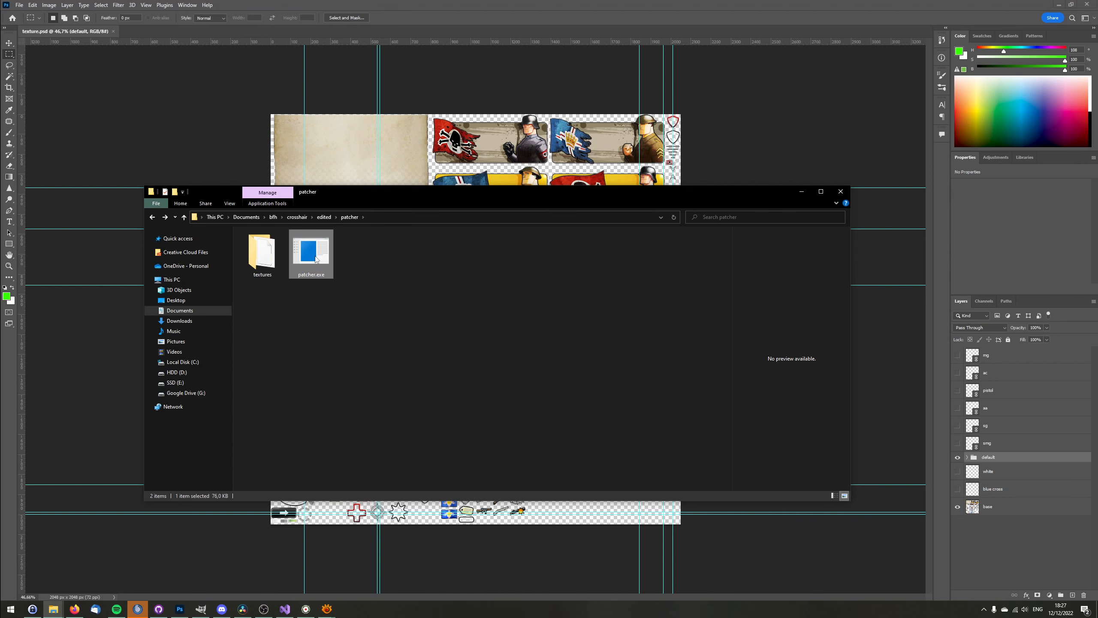
pyautogui.moveTo(268, 42); pyautogui.dragTo(480, 177)
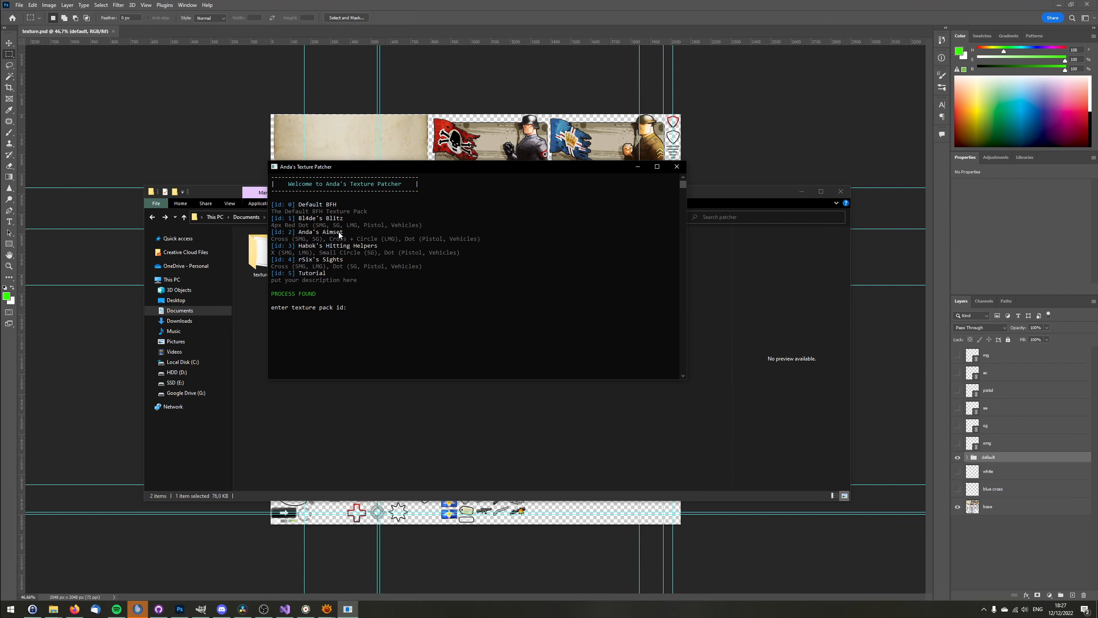
# Highlight the entry with id 2 in the patcher's texture pack list and close the patcher.
pyautogui.moveTo(292, 234); pyautogui.dragTo(399, 237)
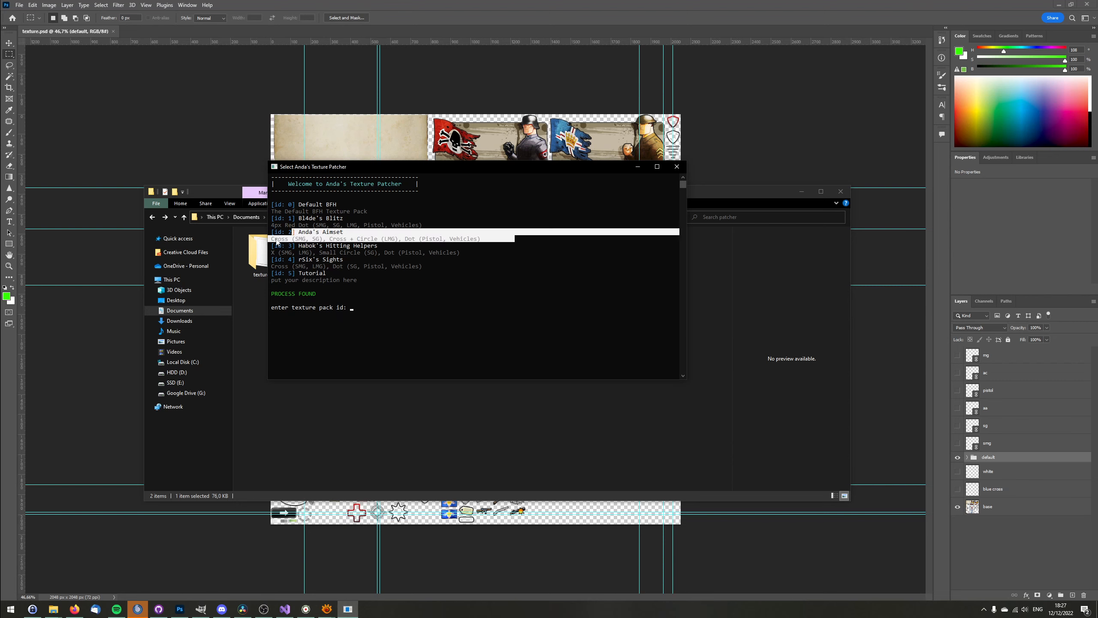
pyautogui.click(568, 247)
pyautogui.click(677, 167)
pyautogui.click(622, 313)
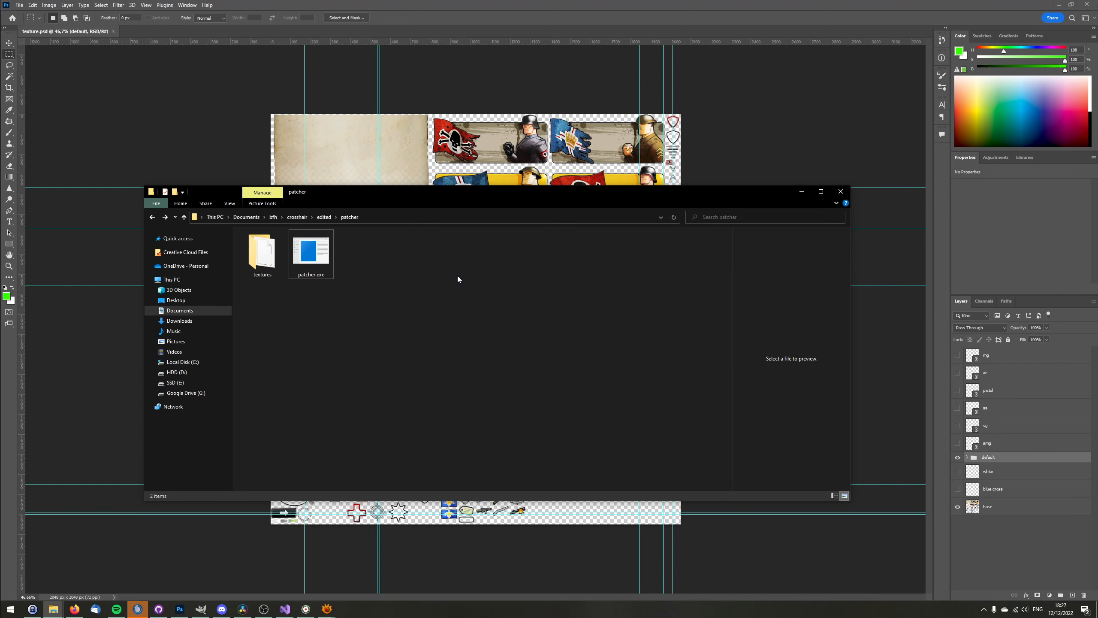
# View the files in the tutorial folder inside the patcher's textures folder, and return to texture.psd in Photoshop.
pyautogui.doubleClick(262, 254)
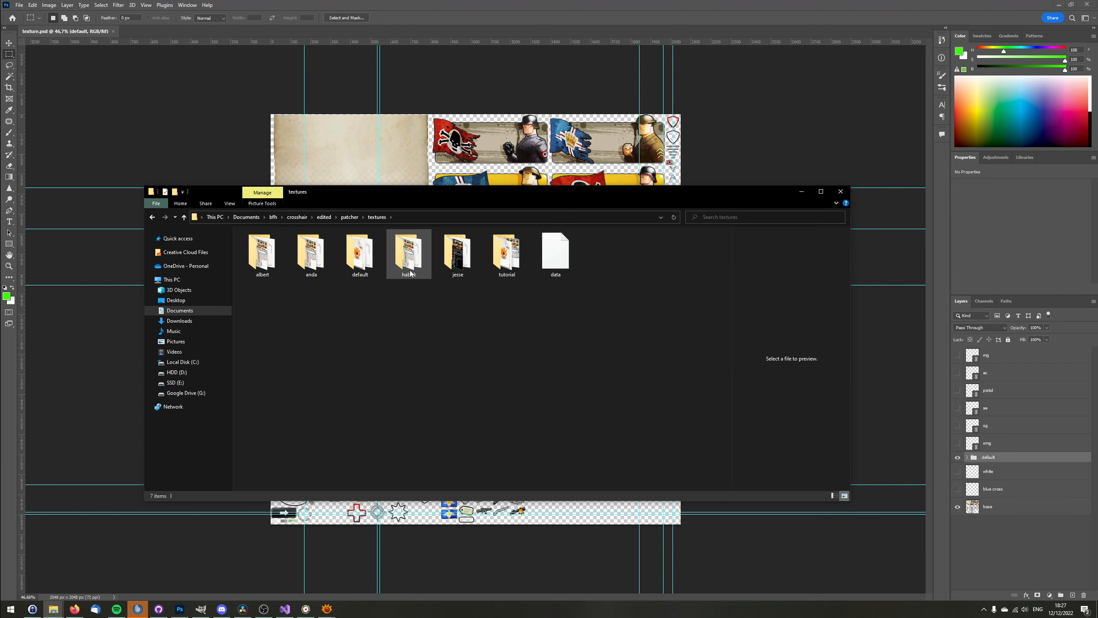
pyautogui.doubleClick(506, 254)
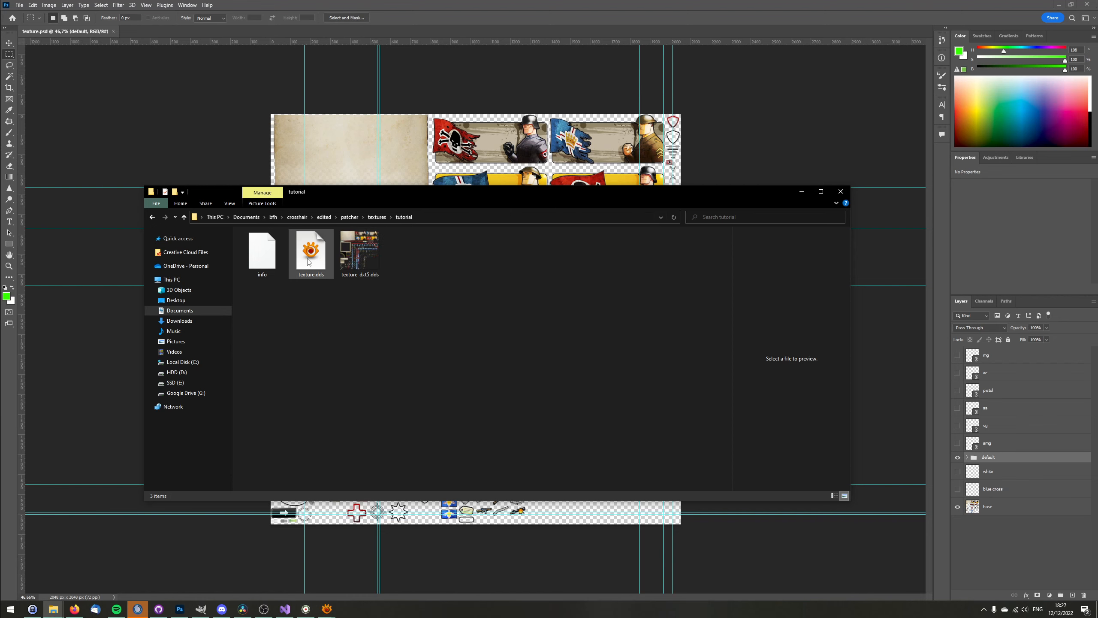
pyautogui.click(802, 192)
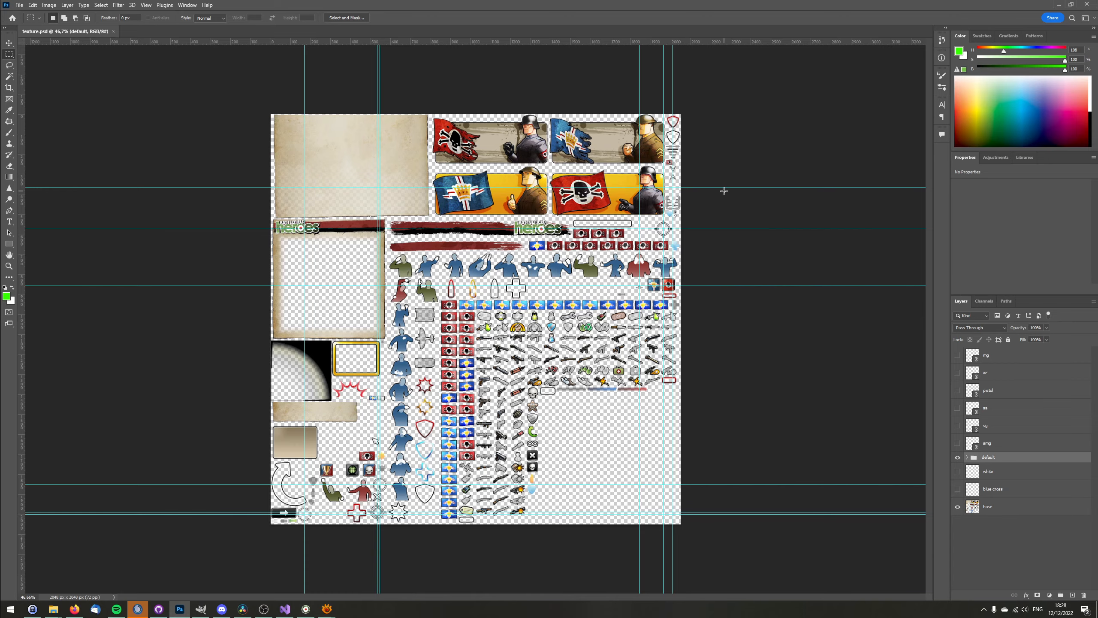
# Examine the default crosshair graphics in the lower part of the texture up close.
pyautogui.scroll(10, 404, 466)
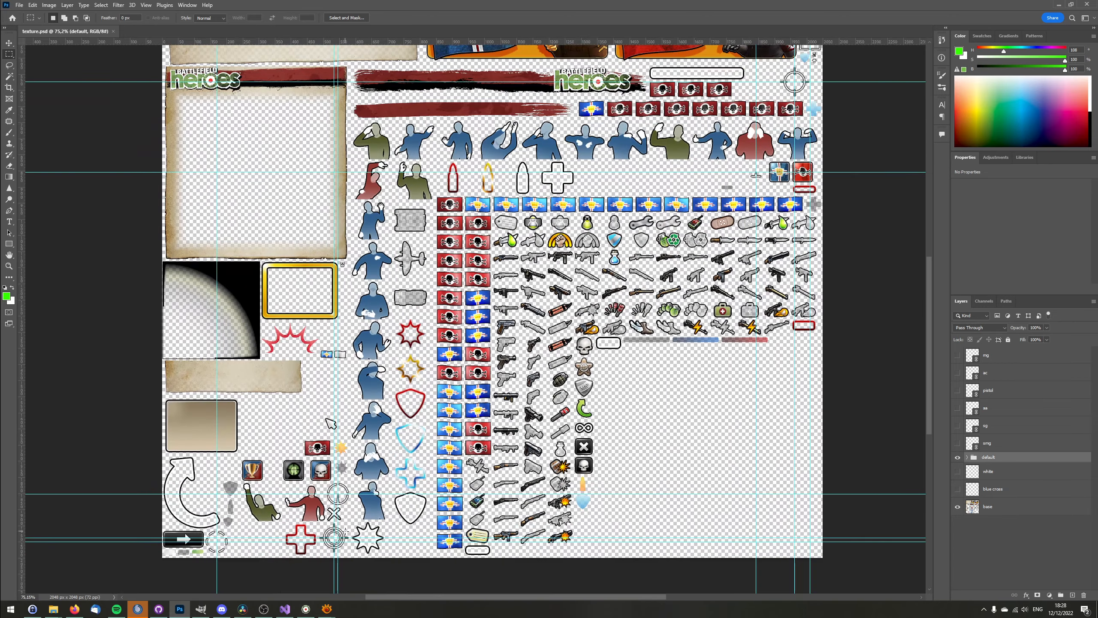
pyautogui.scroll(10, 451, 392)
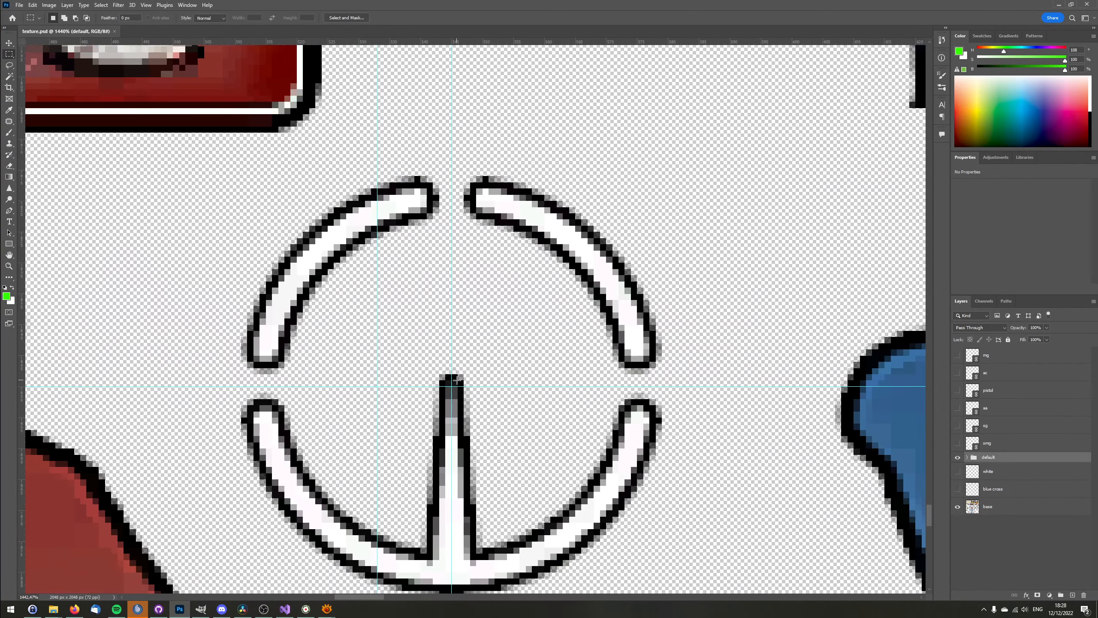
pyautogui.scroll(-3, 458, 390)
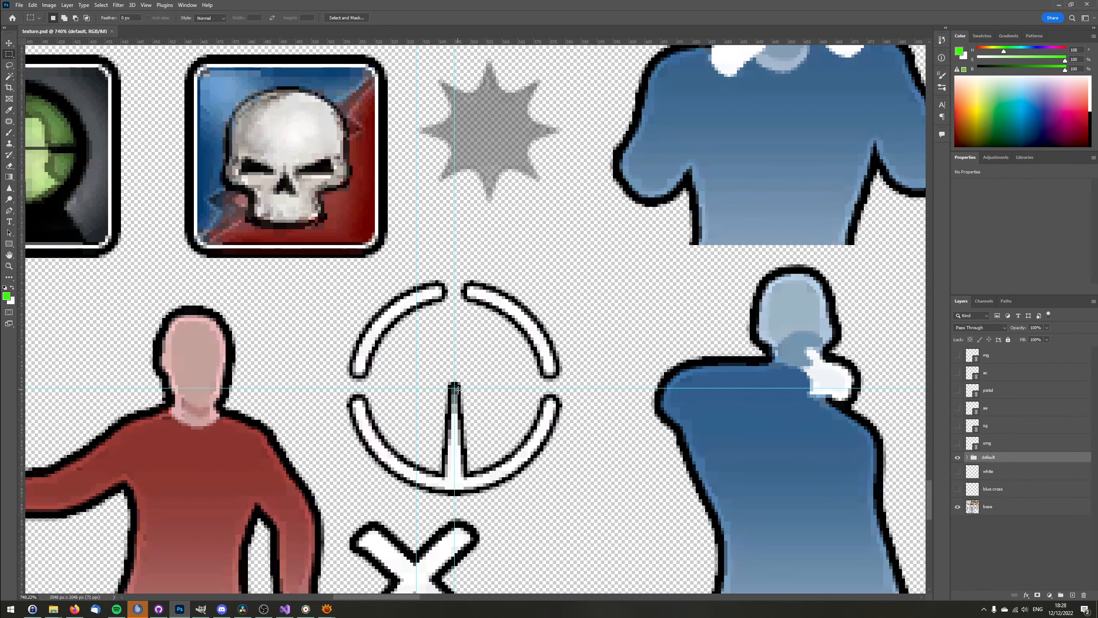
pyautogui.scroll(3, 457, 386)
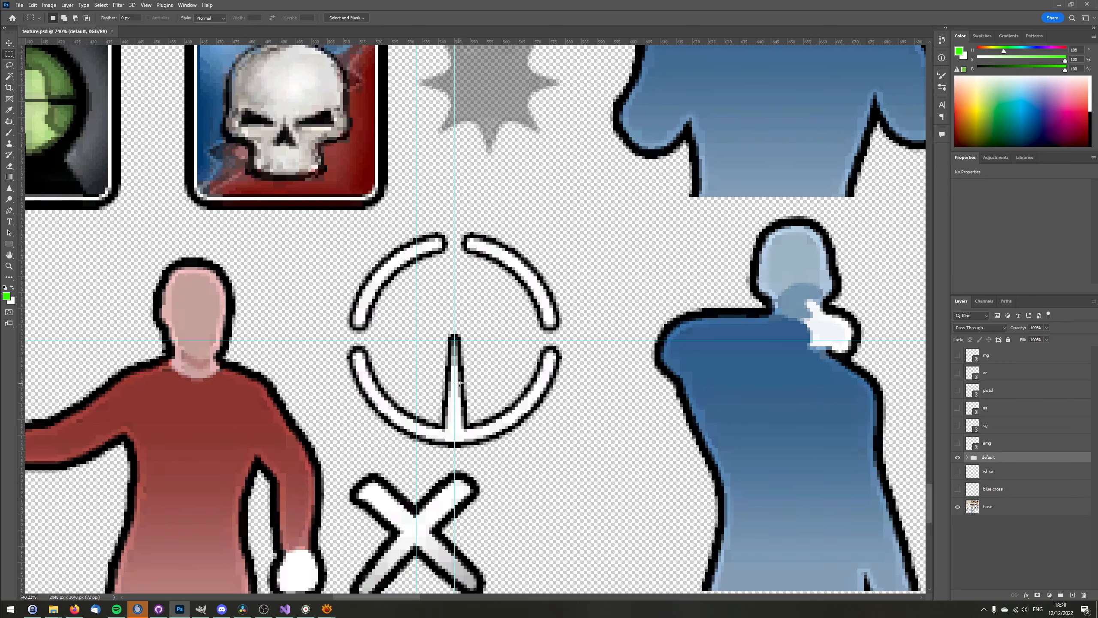
pyautogui.scroll(-6, 454, 325)
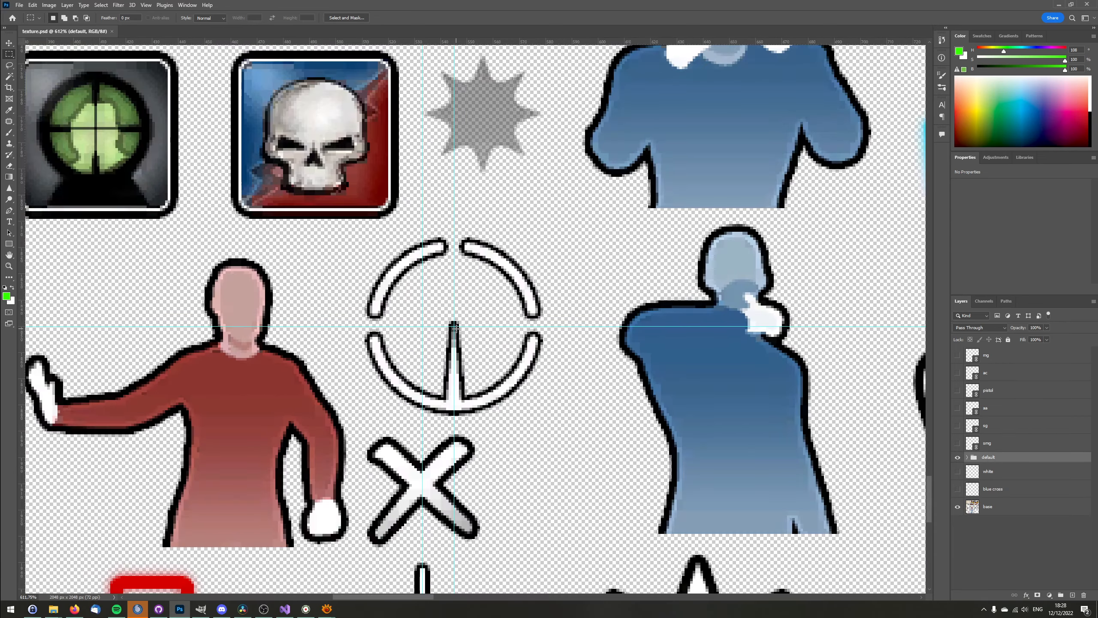
pyautogui.scroll(2, 427, 421)
pyautogui.scroll(-6, 427, 422)
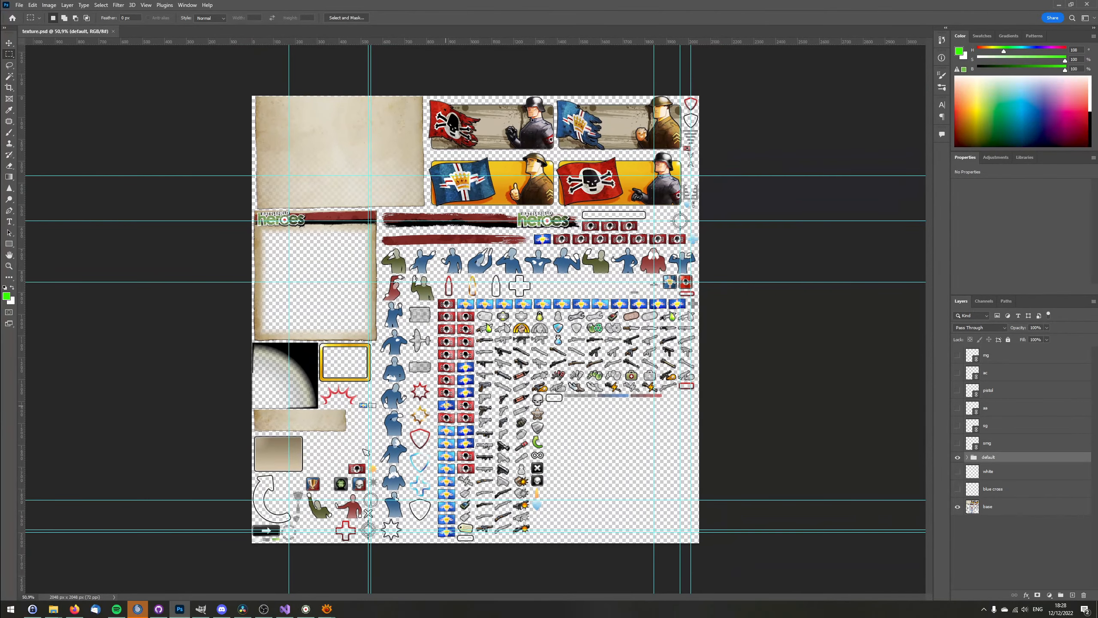
pyautogui.scroll(1, 446, 406)
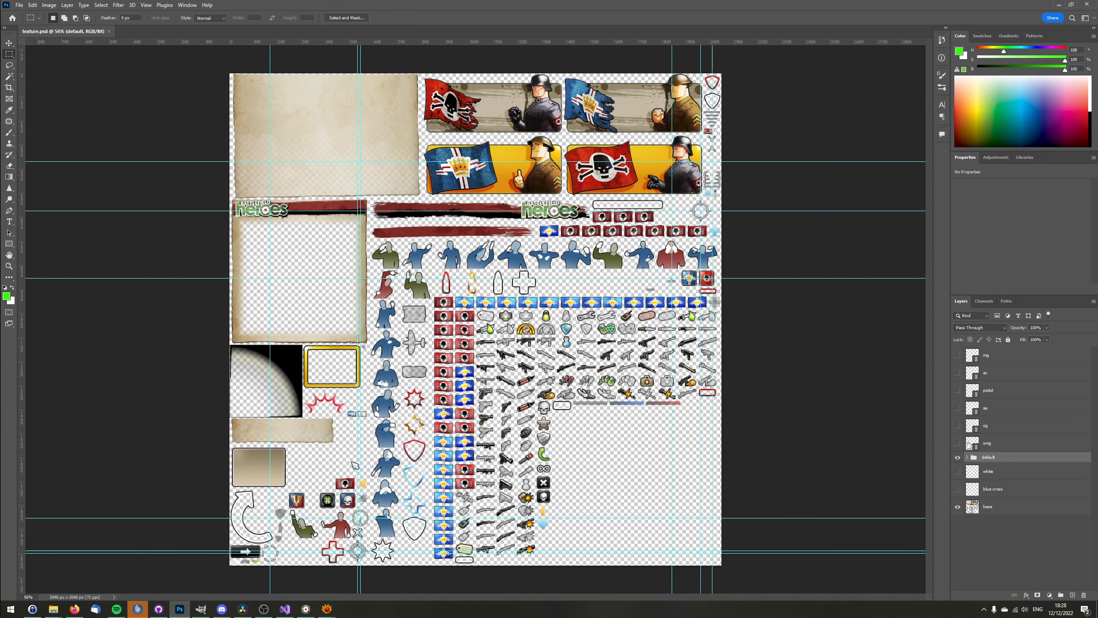
# Toggle the default layer group repeatedly to compare the texture with and without its crosshairs, leaving the group hidden.
pyautogui.click(957, 458)
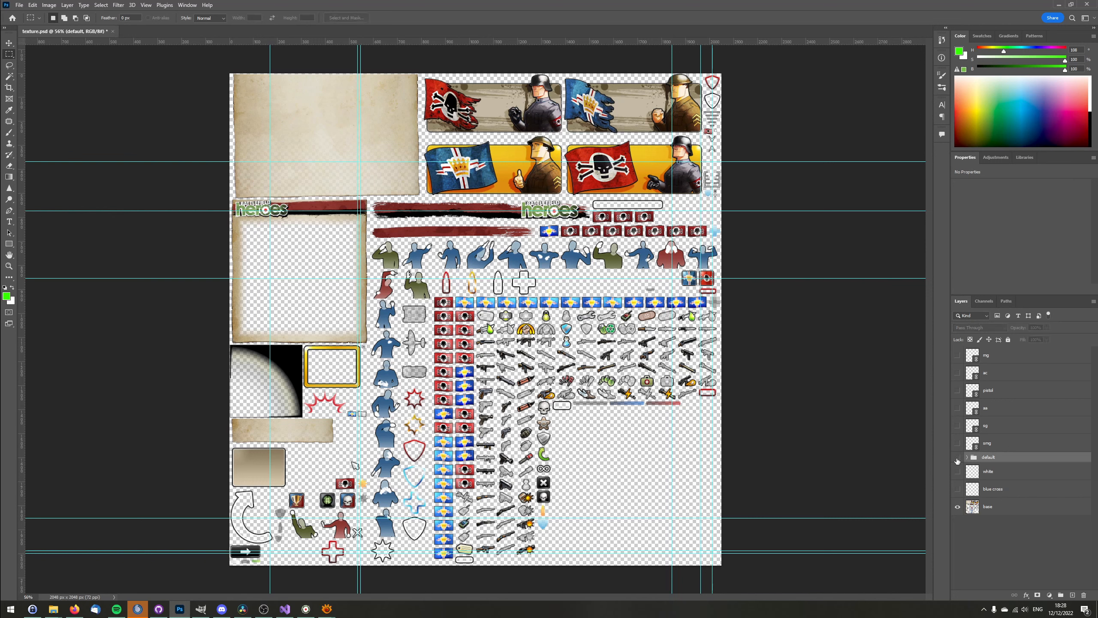
pyautogui.click(957, 458)
pyautogui.click(958, 458)
pyautogui.click(957, 458)
pyautogui.click(957, 459)
pyautogui.click(958, 458)
pyautogui.click(958, 458)
pyautogui.click(958, 458)
pyautogui.click(958, 458)
# Show the white layer, examine its crosshairs across the texture, and hide it again.
pyautogui.click(958, 472)
pyautogui.scroll(11, 554, 294)
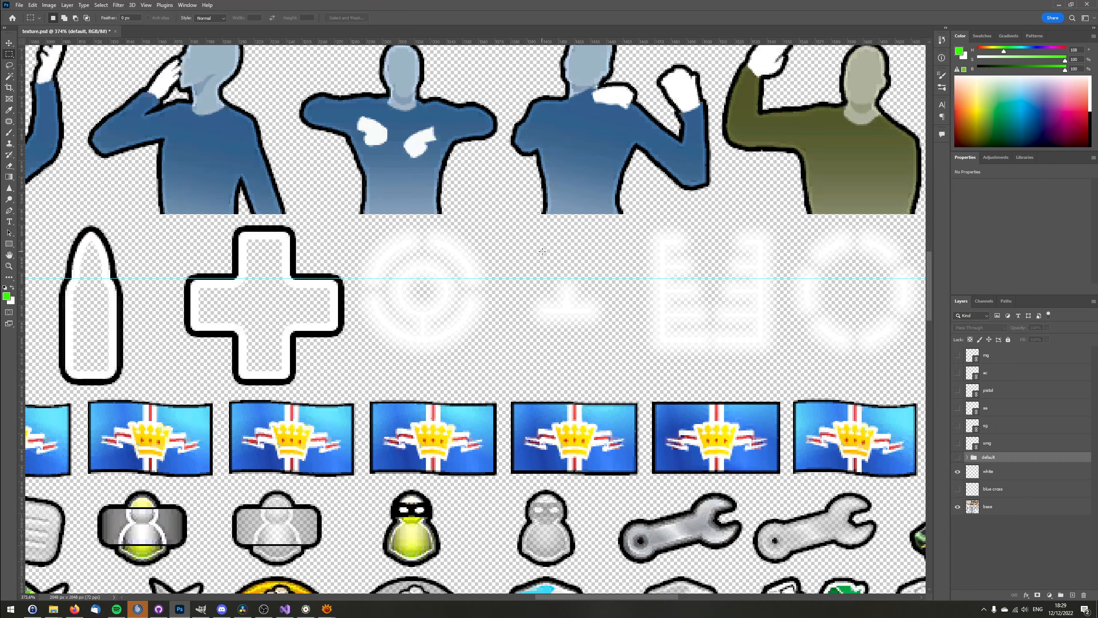
pyautogui.scroll(-5, 612, 273)
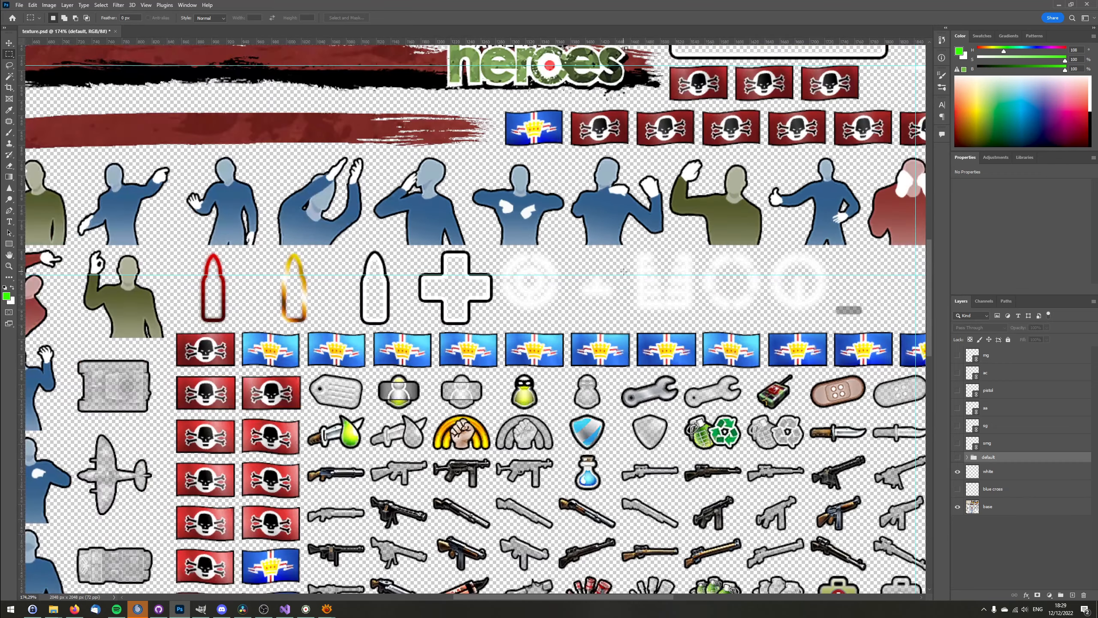
pyautogui.scroll(-3, 624, 271)
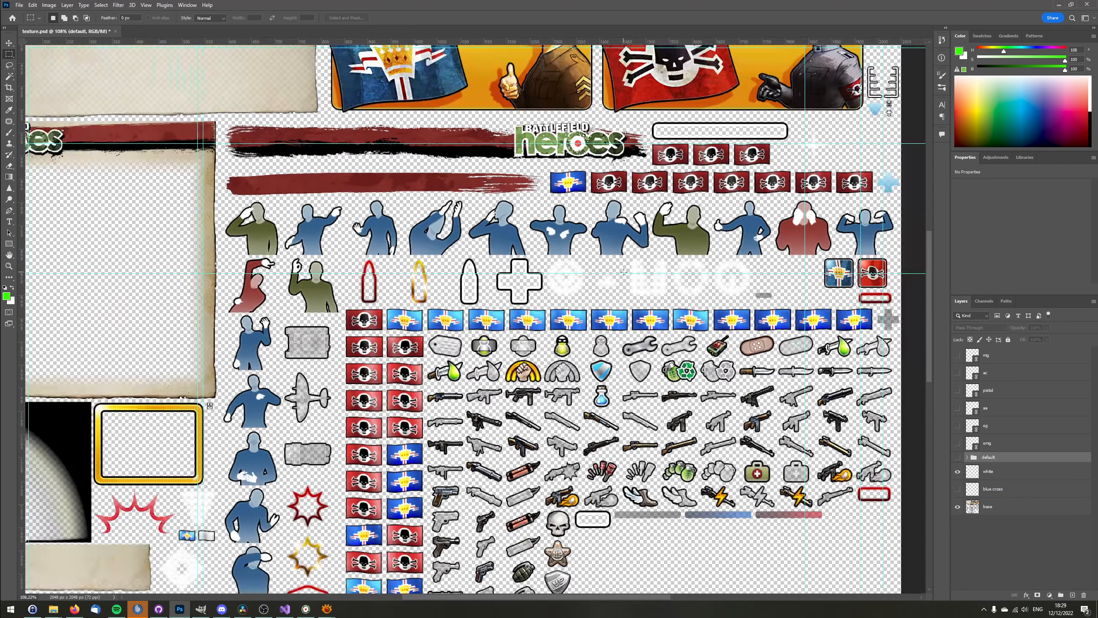
pyautogui.scroll(-1, 624, 271)
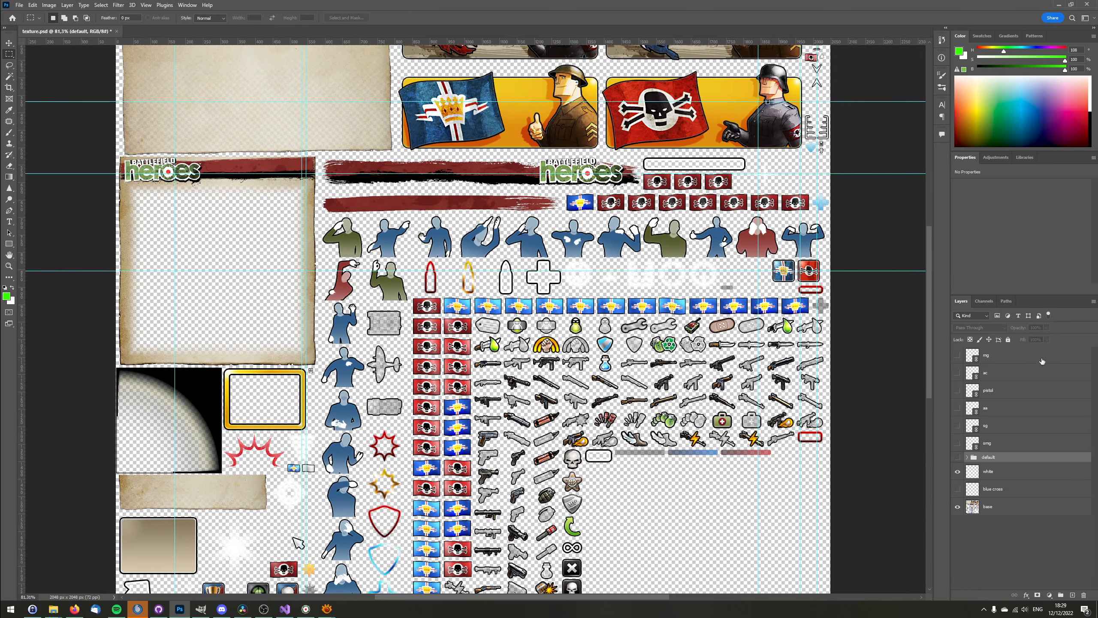
pyautogui.click(958, 472)
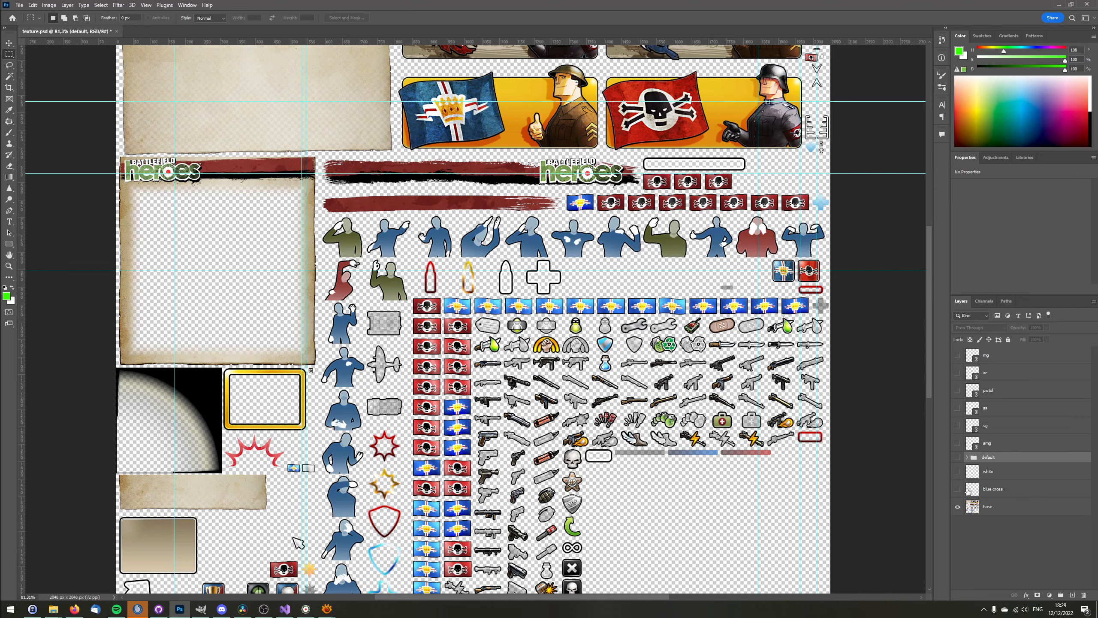
# Preview the blue cross layer and the default group one after the other, hiding each again.
pyautogui.click(958, 490)
pyautogui.click(958, 490)
pyautogui.click(957, 458)
pyautogui.click(957, 457)
# Show the six weapon layers from smg up to mg and examine their small crosshairs on the texture.
pyautogui.moveTo(958, 444); pyautogui.dragTo(958, 357)
pyautogui.scroll(3, 866, 125)
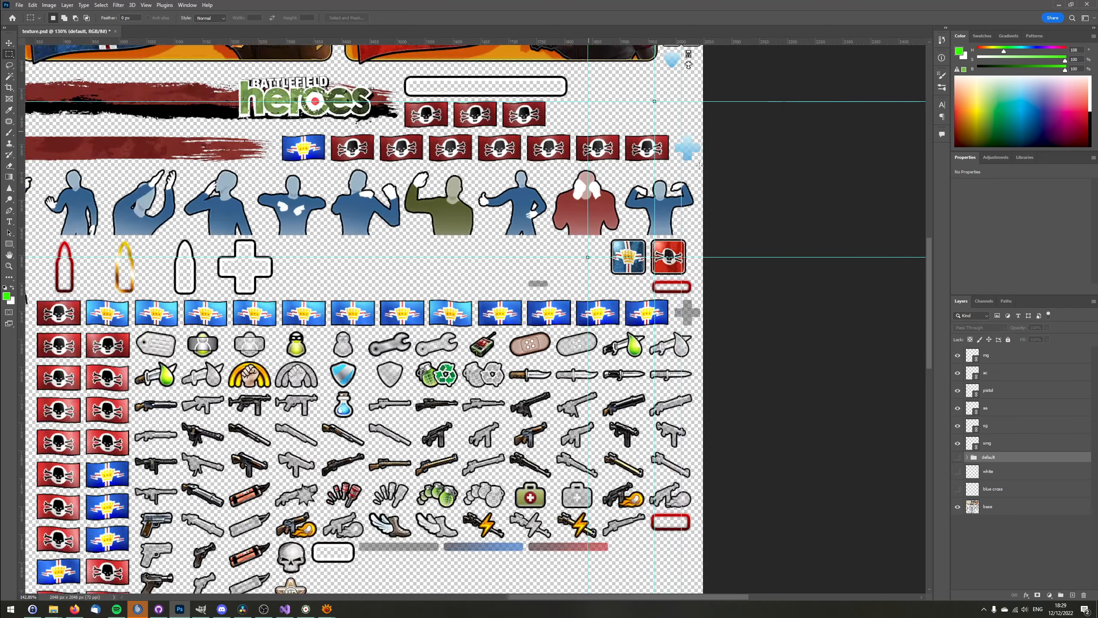
pyautogui.scroll(8, 450, 293)
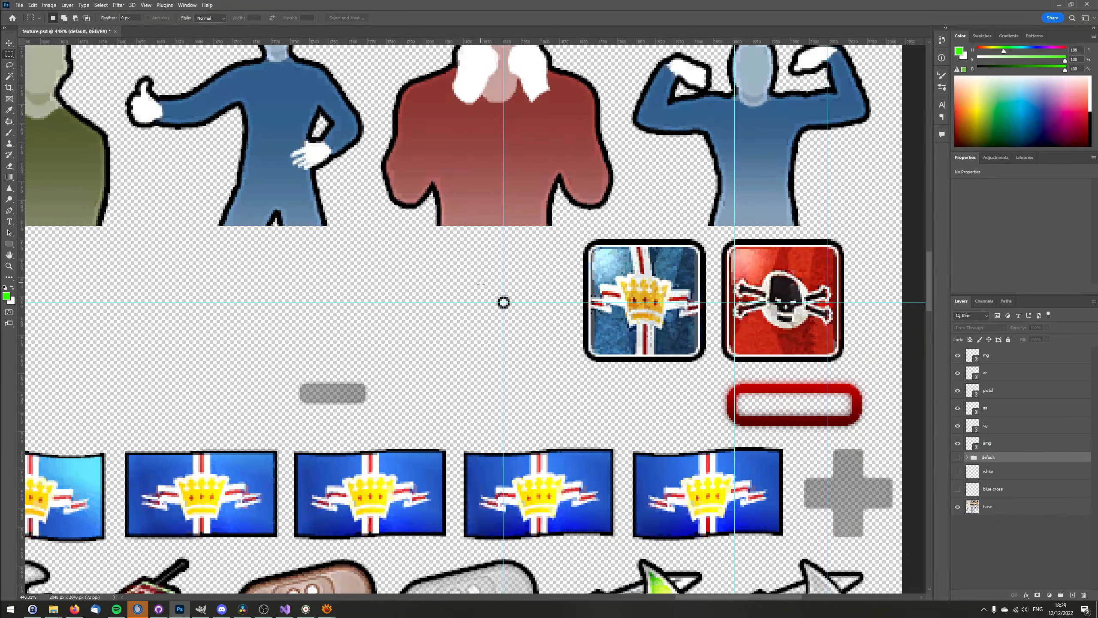
pyautogui.scroll(-8, 492, 298)
pyautogui.scroll(-2, 685, 117)
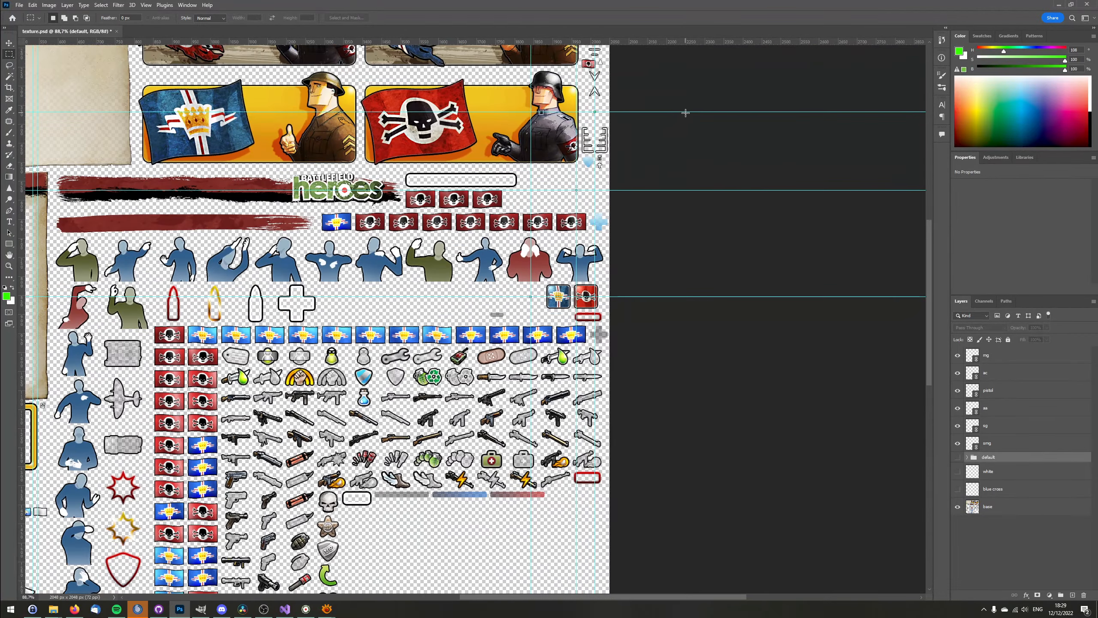
pyautogui.scroll(-2, 683, 108)
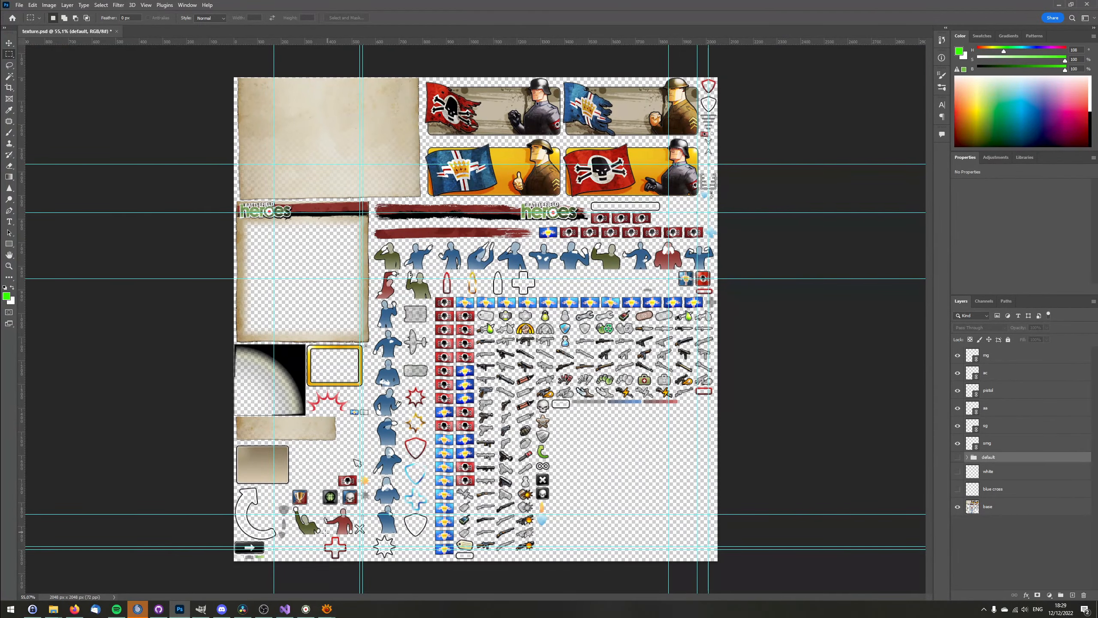
pyautogui.scroll(4, 325, 533)
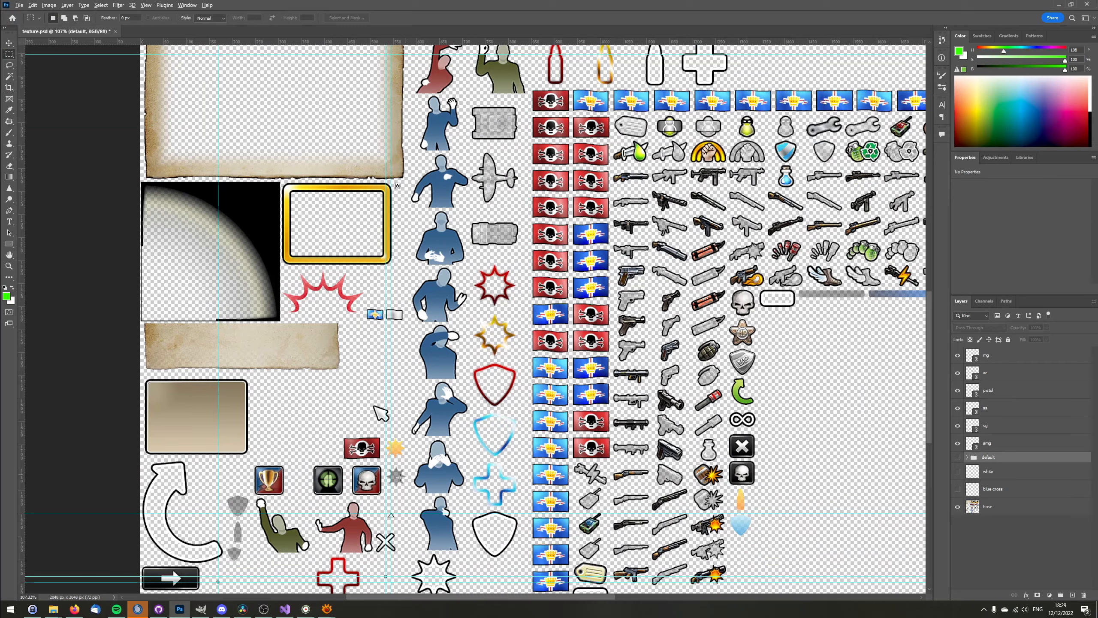
pyautogui.scroll(3, 343, 527)
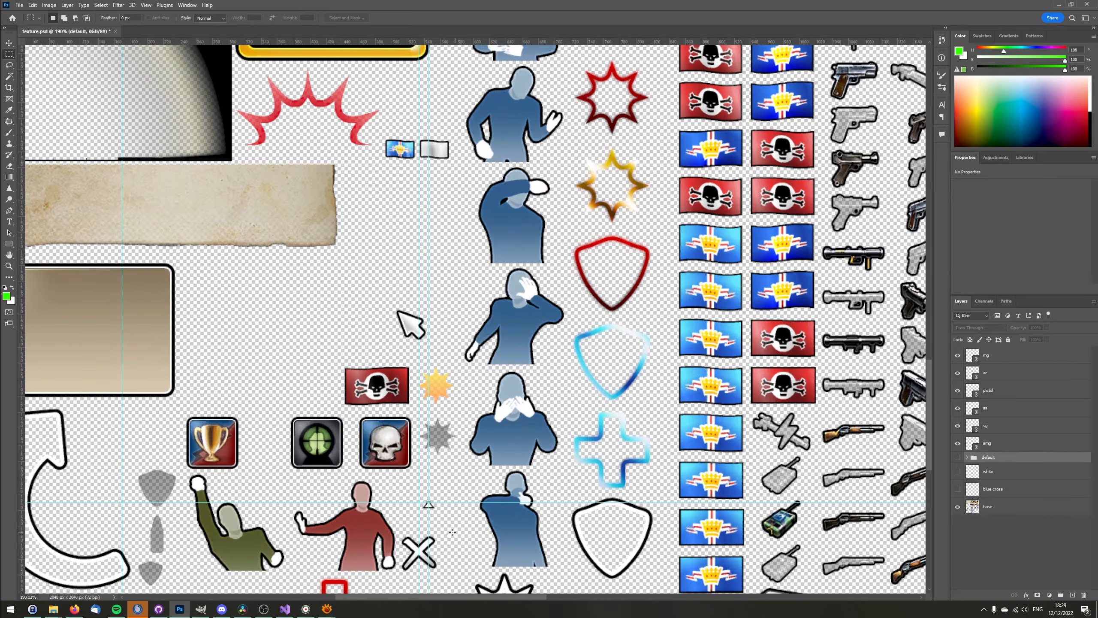
pyautogui.scroll(3, 452, 532)
pyautogui.scroll(-9, 435, 480)
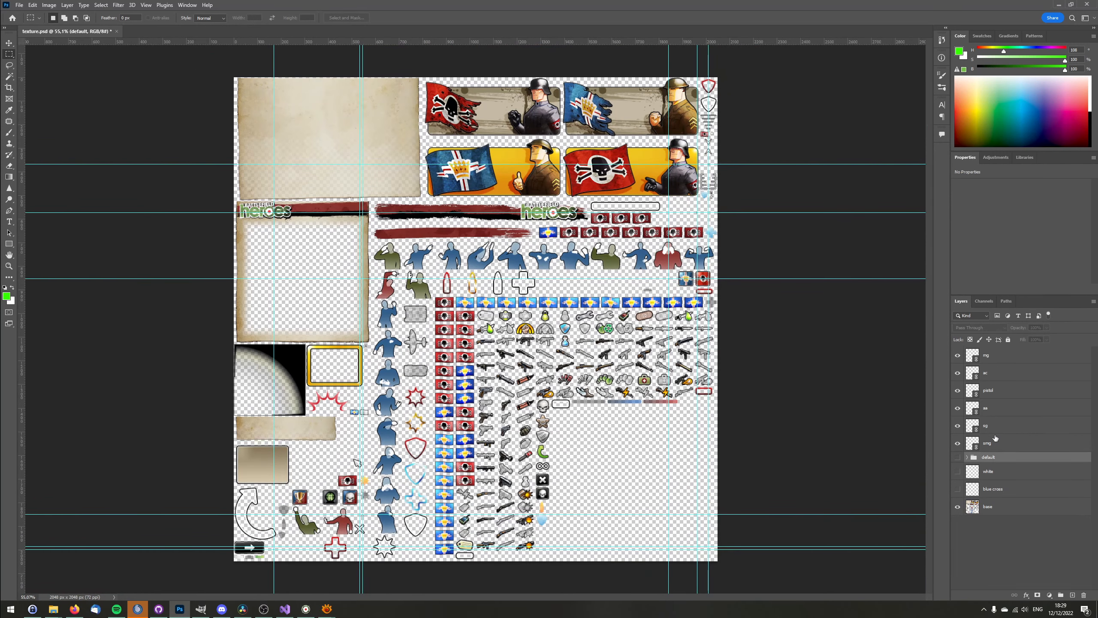
# Select the mg layer, examine its crosshair in the texture, and open its linked smart object for editing.
pyautogui.click(1010, 448)
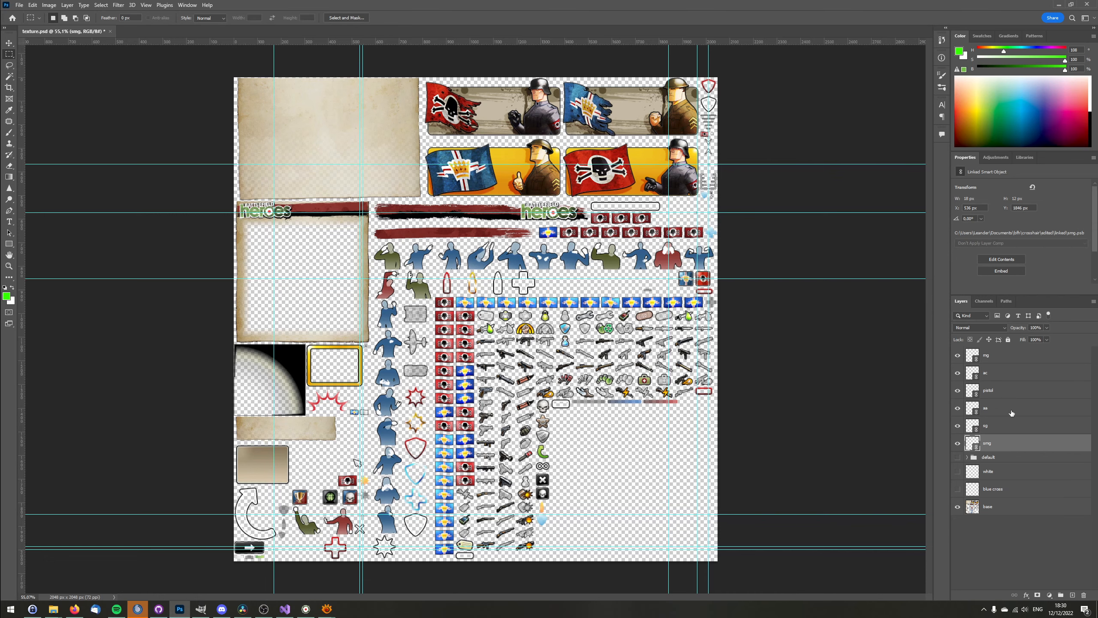
pyautogui.click(1002, 357)
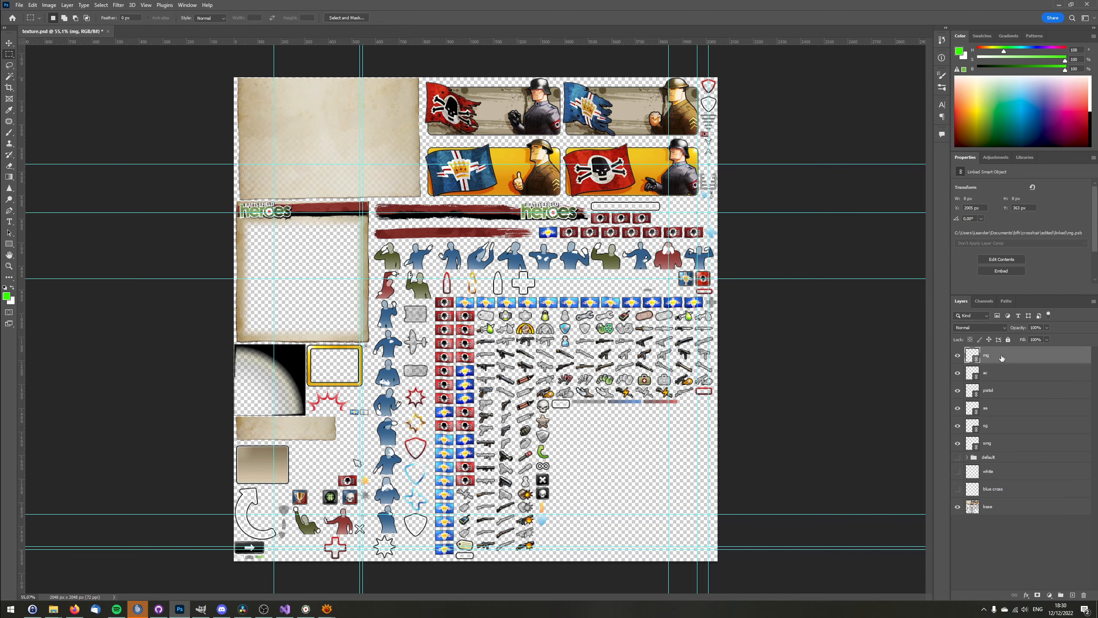
pyautogui.scroll(5, 752, 121)
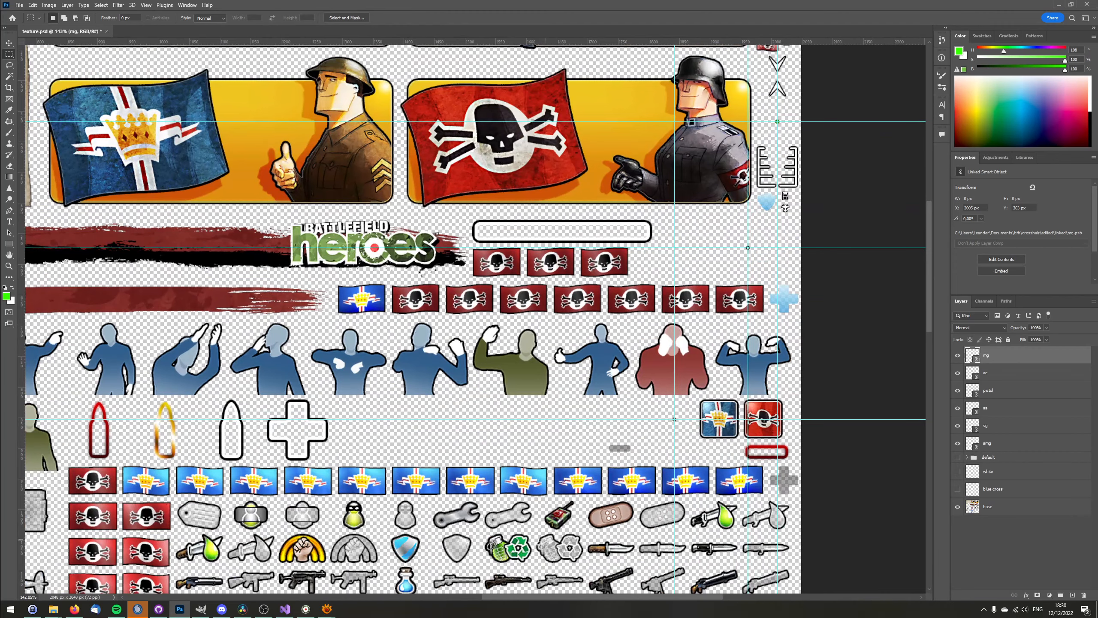
pyautogui.moveTo(648, 597); pyautogui.dragTo(713, 590)
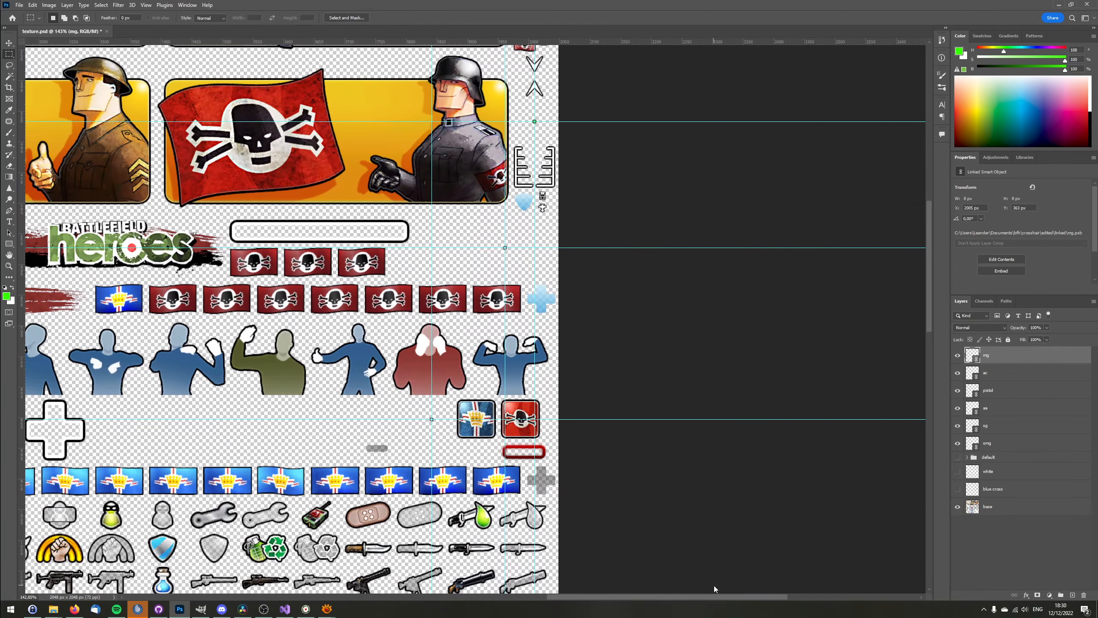
pyautogui.scroll(1, 627, 313)
pyautogui.scroll(3, 627, 313)
pyautogui.scroll(6, 569, 222)
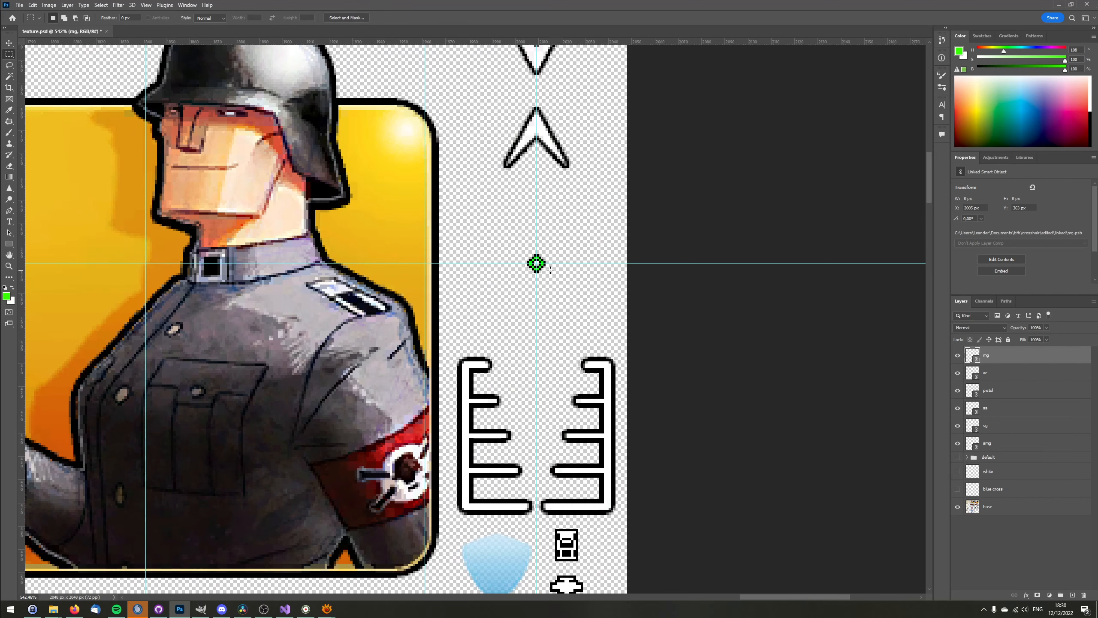
pyautogui.doubleClick(972, 355)
pyautogui.scroll(10, 481, 330)
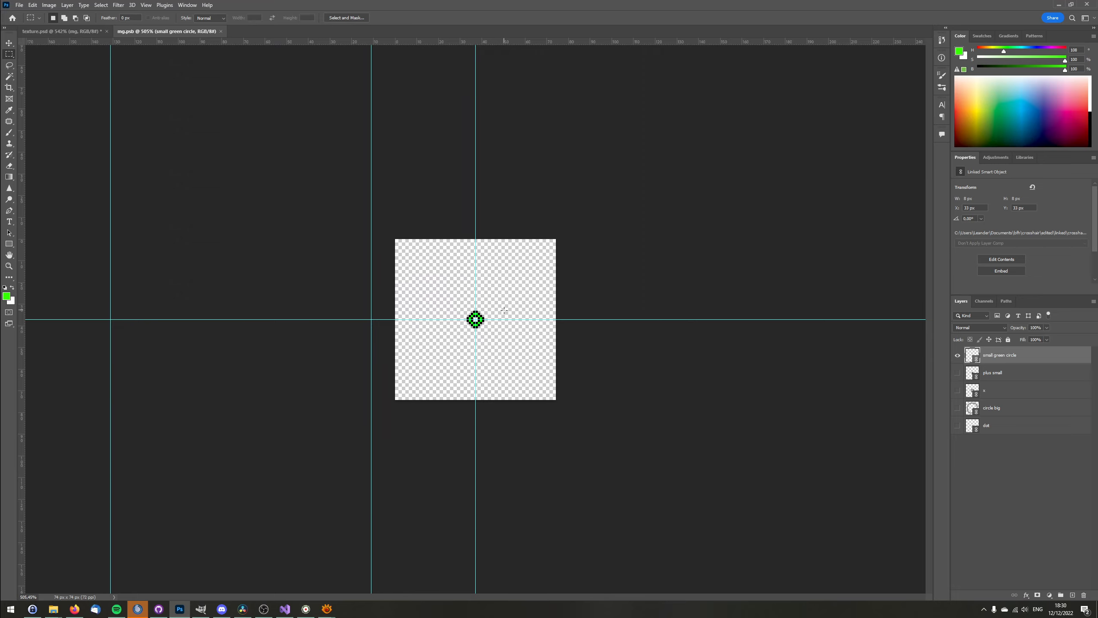
# Hide the small green circle layer in mg.psb and preview the plus small layer and the one below it individually.
pyautogui.click(957, 355)
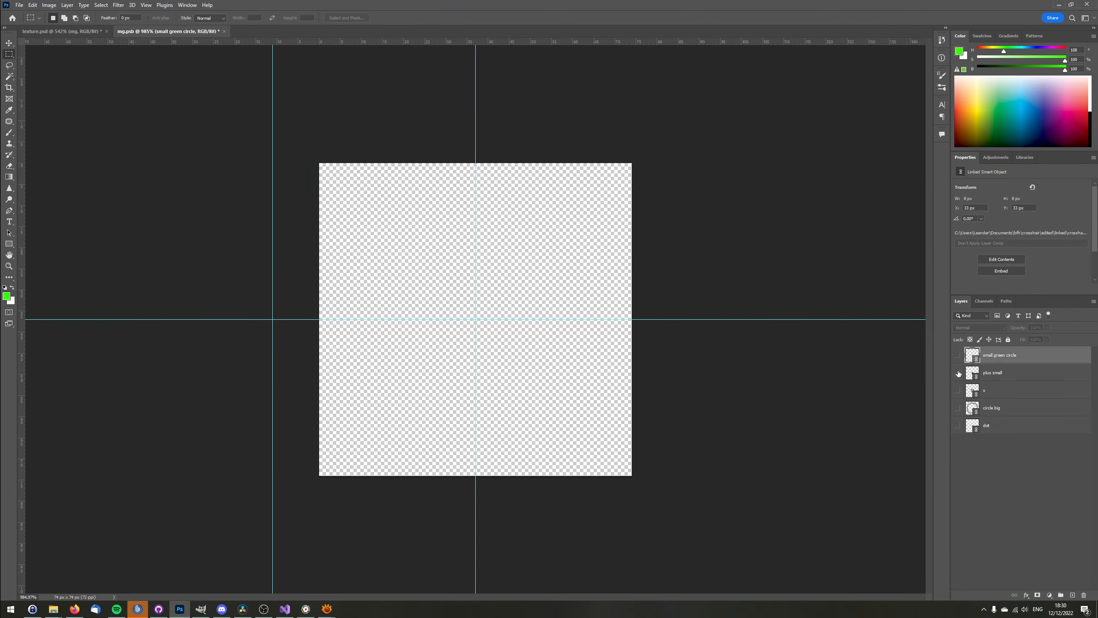
pyautogui.click(958, 372)
pyautogui.click(957, 372)
pyautogui.click(958, 391)
pyautogui.click(958, 391)
# Preview the circle big layer combined with the plus small layer, and hide both again.
pyautogui.click(958, 408)
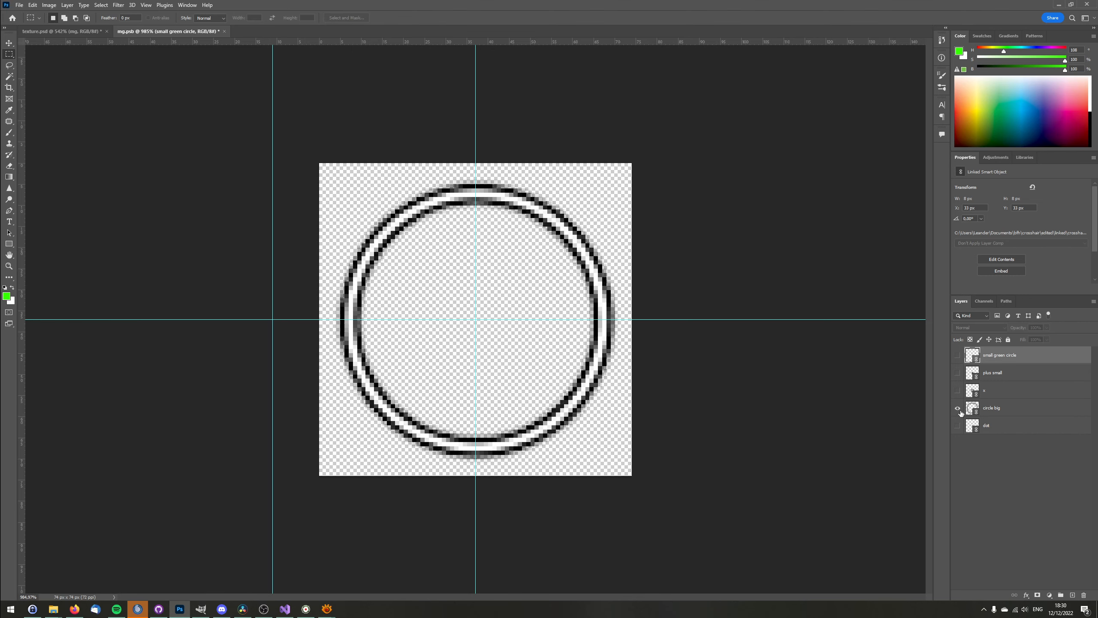
pyautogui.click(958, 373)
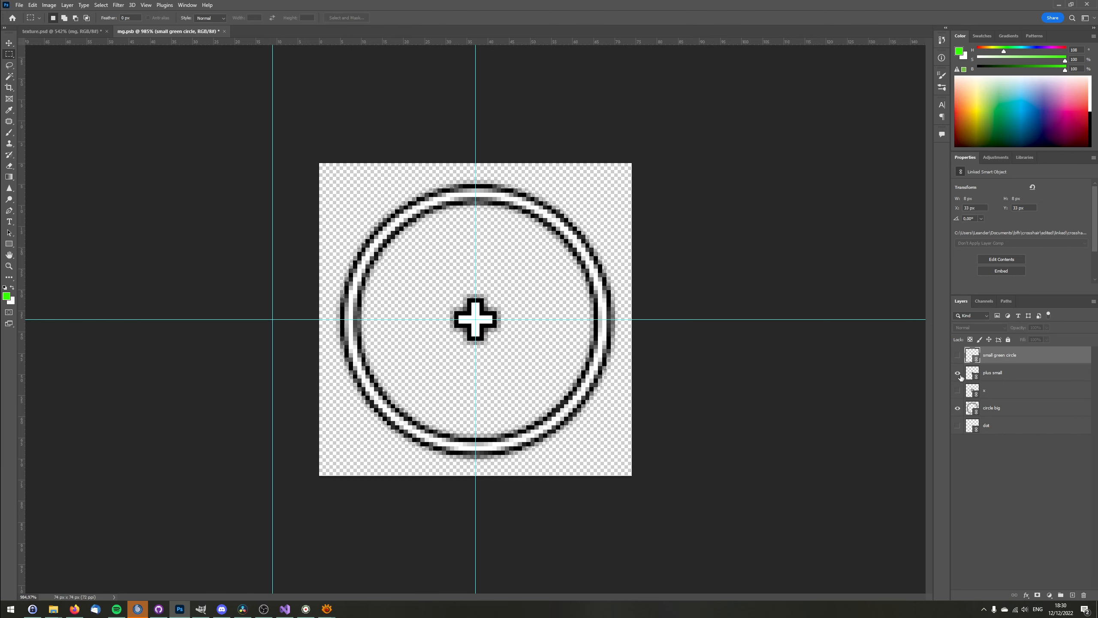
pyautogui.click(958, 373)
pyautogui.click(958, 408)
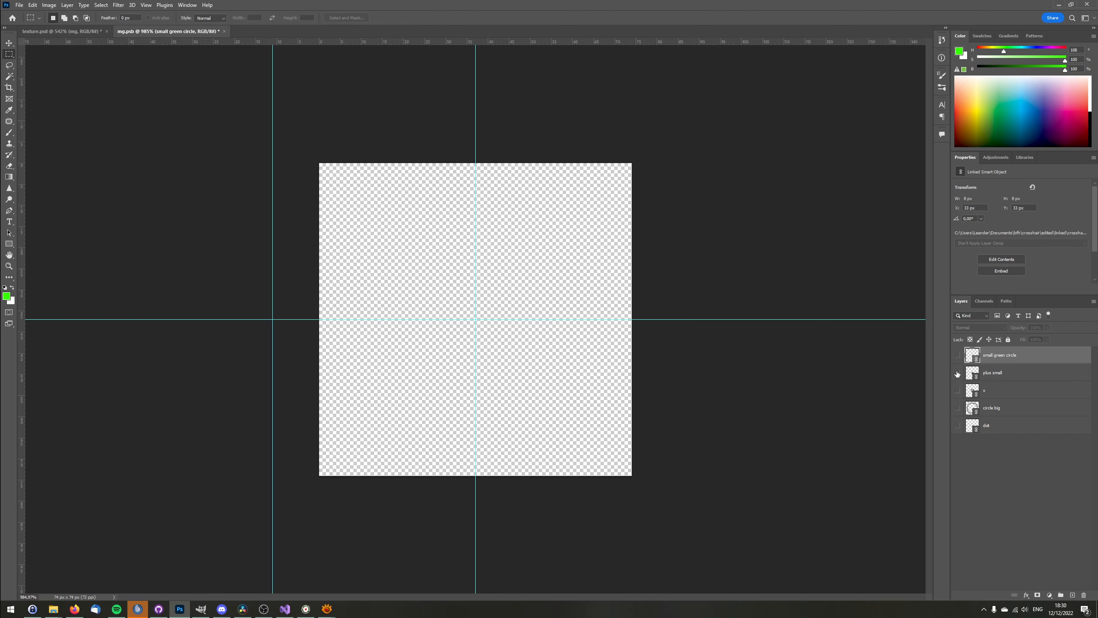
# Make the small green circle the only visible crosshair again and select the plus small layer.
pyautogui.click(958, 355)
pyautogui.click(957, 355)
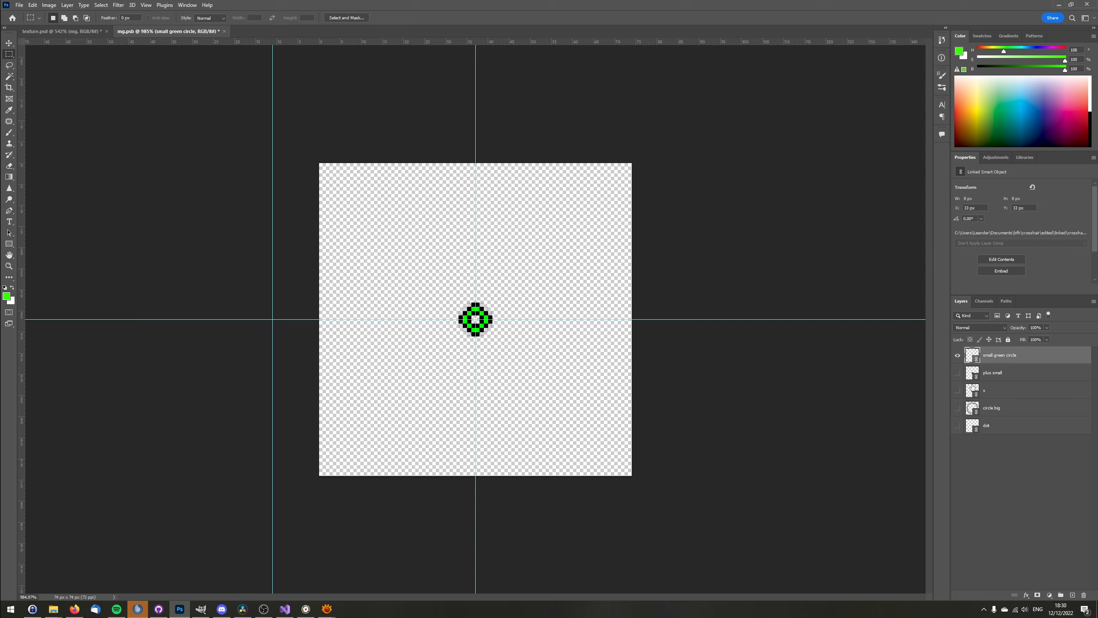
pyautogui.click(1022, 375)
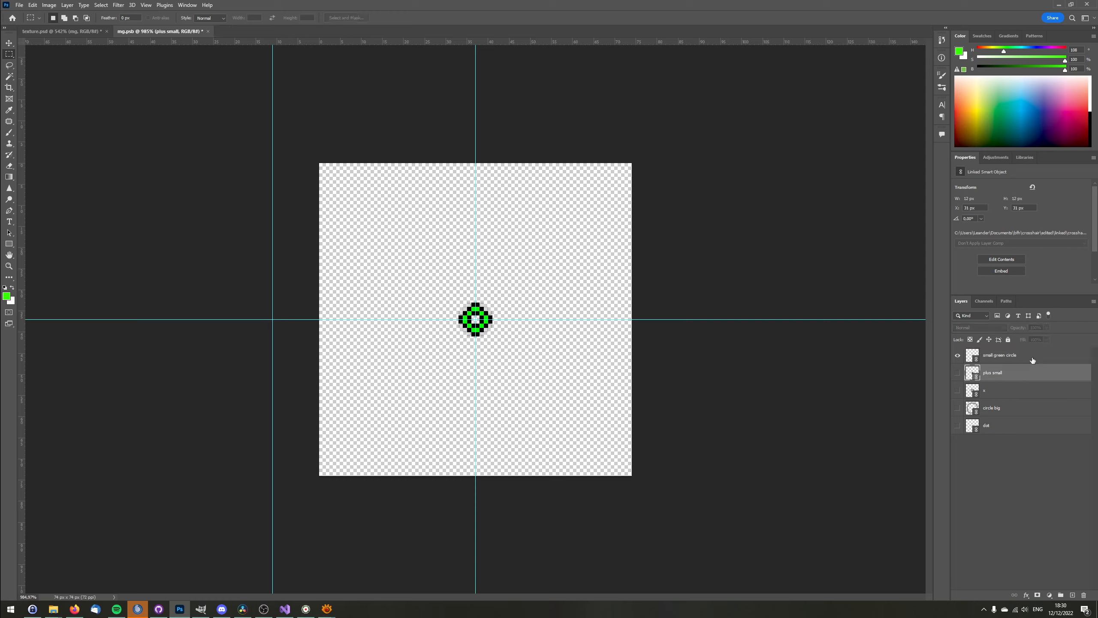
pyautogui.click(1001, 359)
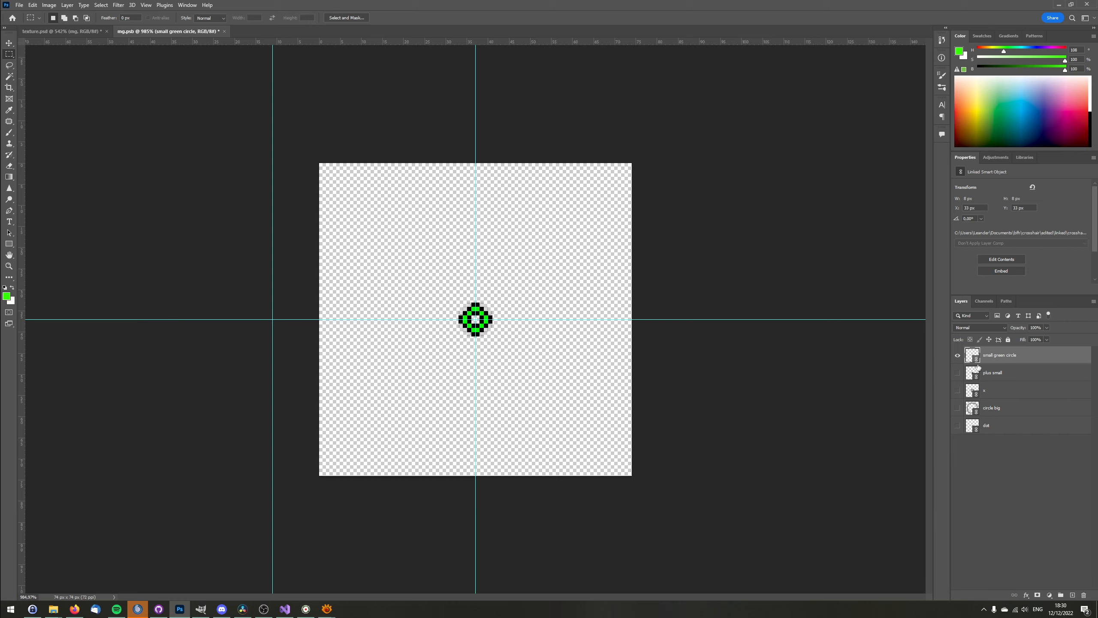
pyautogui.click(1019, 406)
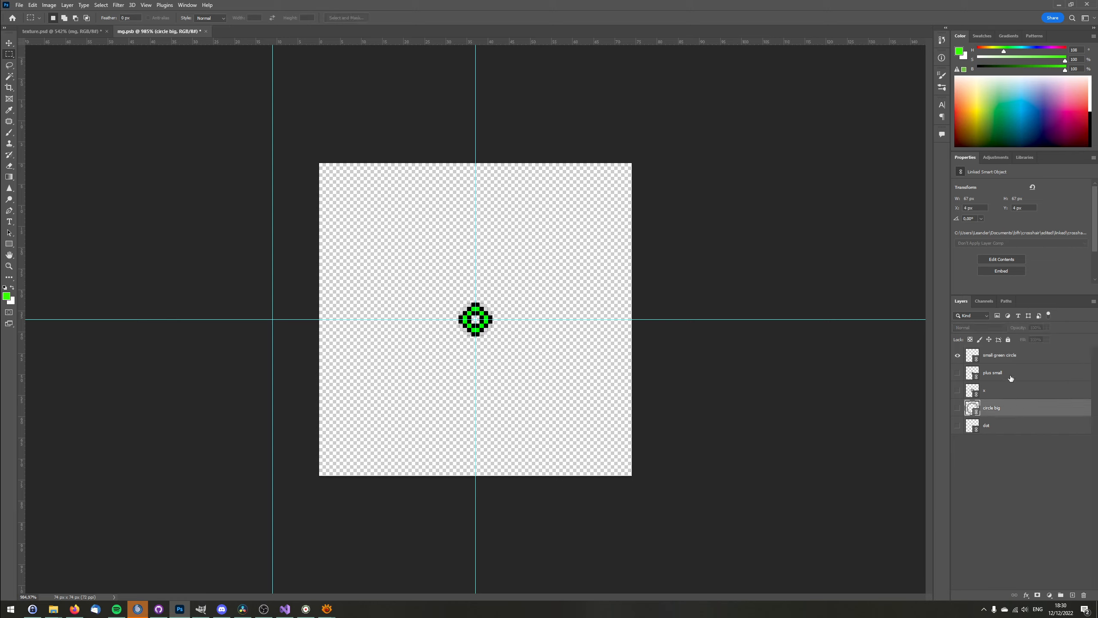
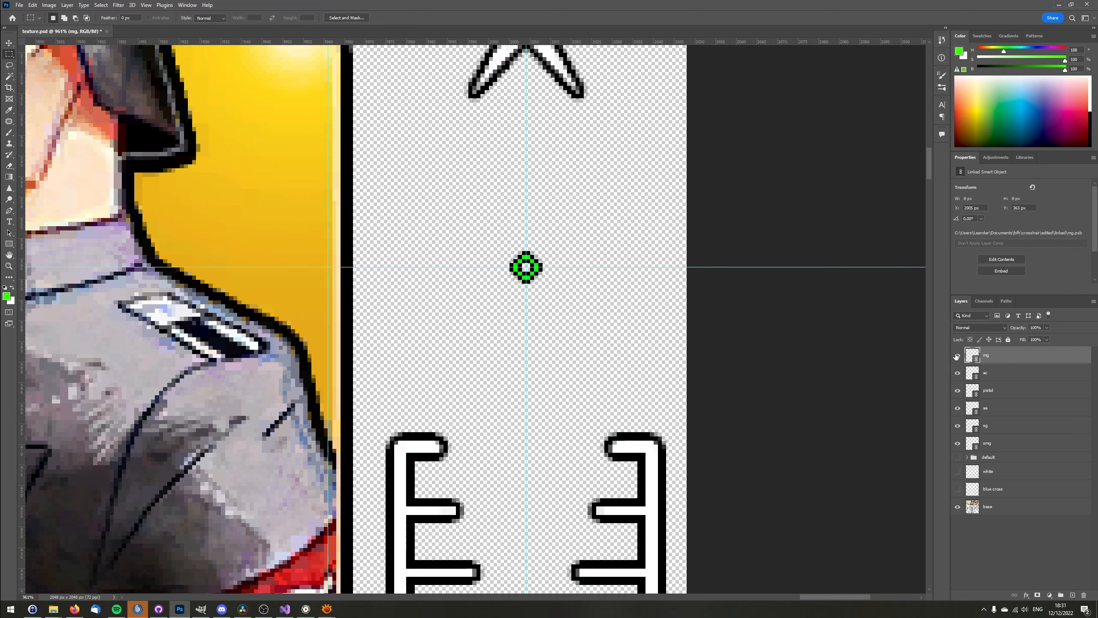
# Hide the mg layer and, on a new layer, fill a vertical green bar about 4 by 22 px centred on the guide crossing.
pyautogui.click(957, 356)
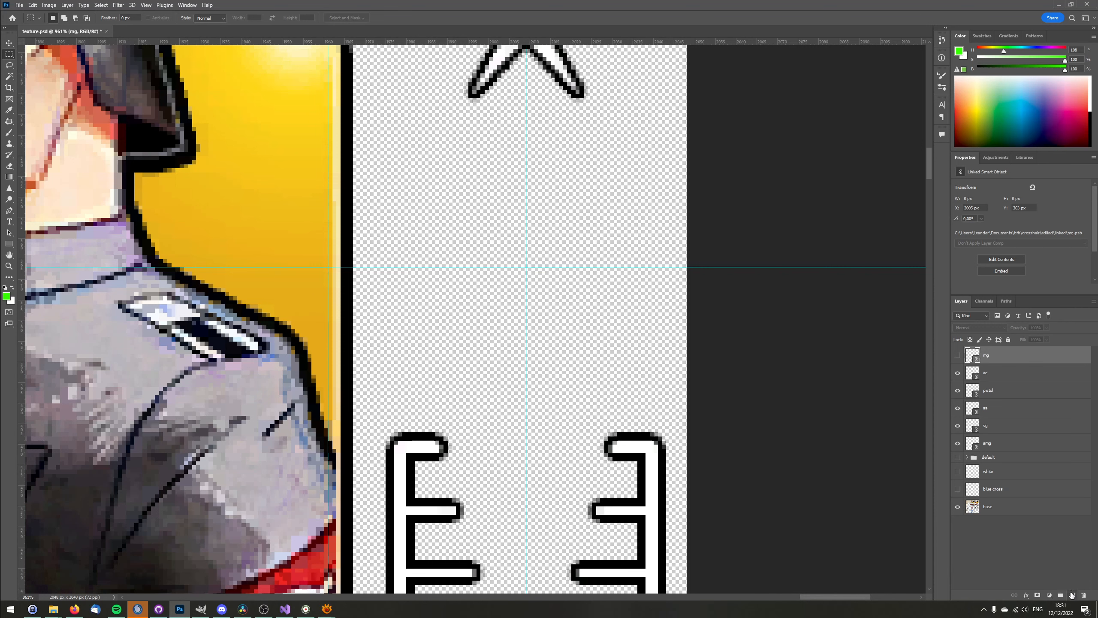
pyautogui.click(1073, 596)
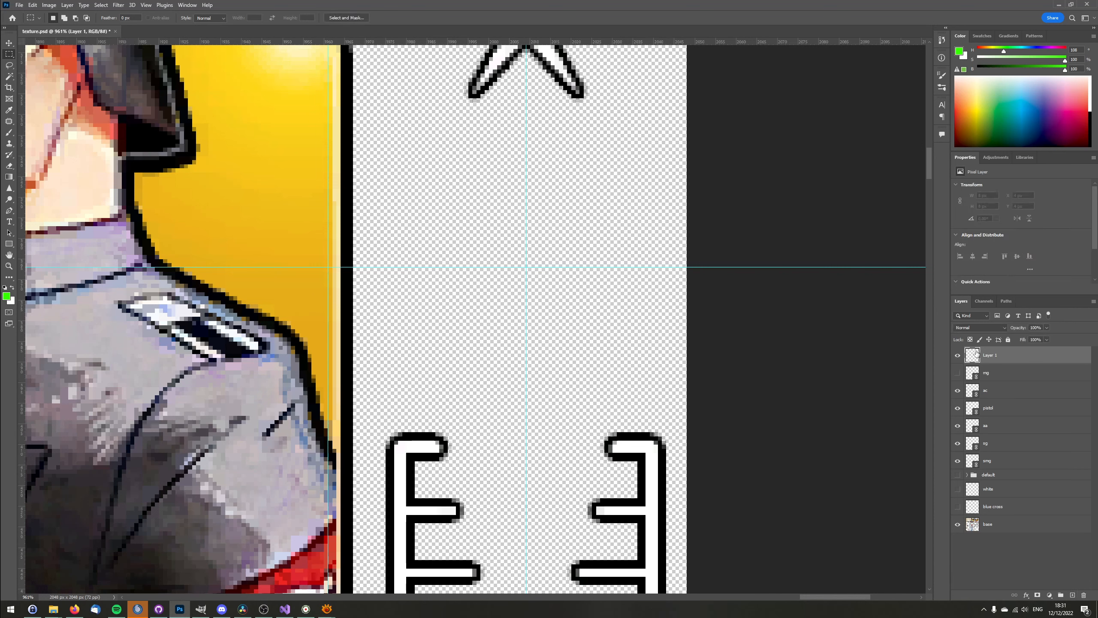
pyautogui.scroll(5, 642, 275)
pyautogui.scroll(-4, 490, 249)
pyautogui.scroll(1, 480, 249)
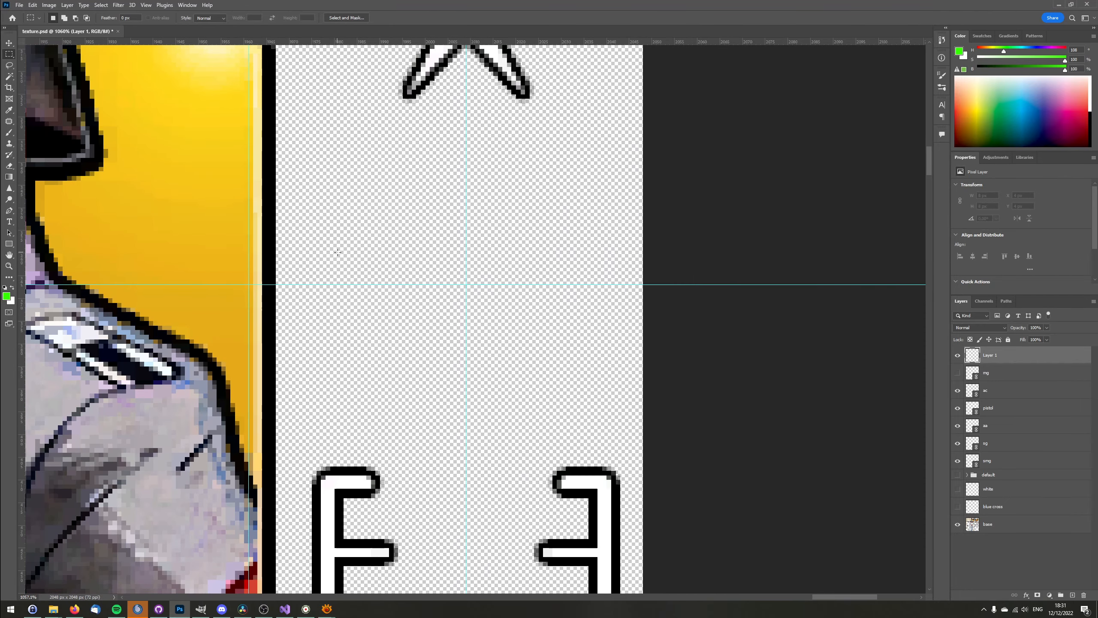
pyautogui.moveTo(458, 238); pyautogui.dragTo(474, 332)
pyautogui.hotkey('alt', 'BackSpace')
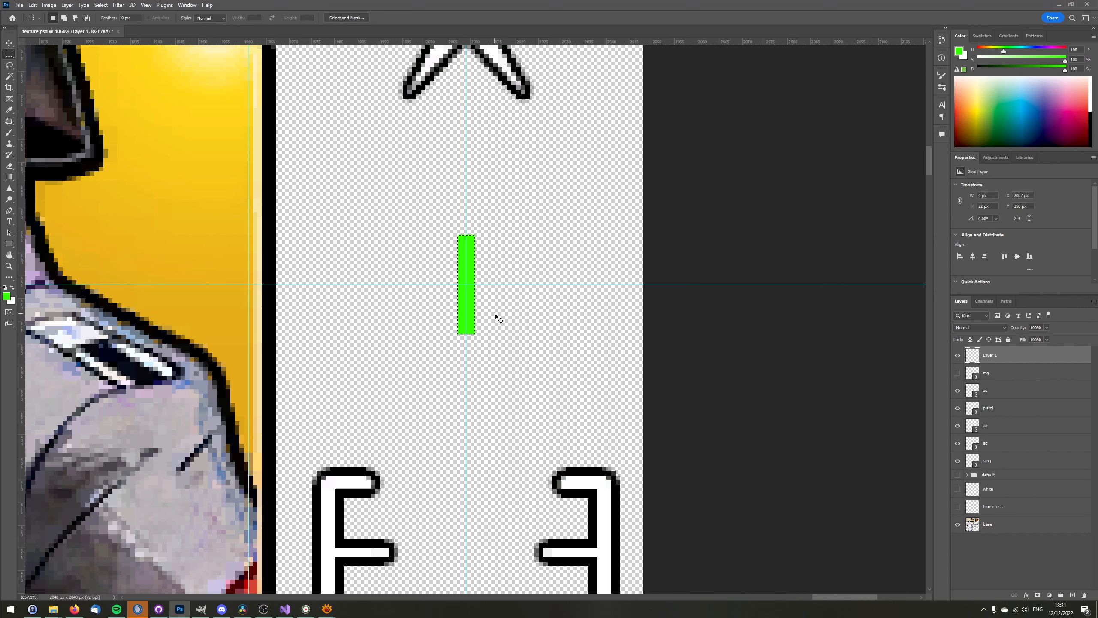
# Deselect, duplicate the green bar's layer and rotate the copy 90 degrees to form a plus.
pyautogui.hotkey('ctrl', 'd')
pyautogui.hotkey('ctrl', 'j')
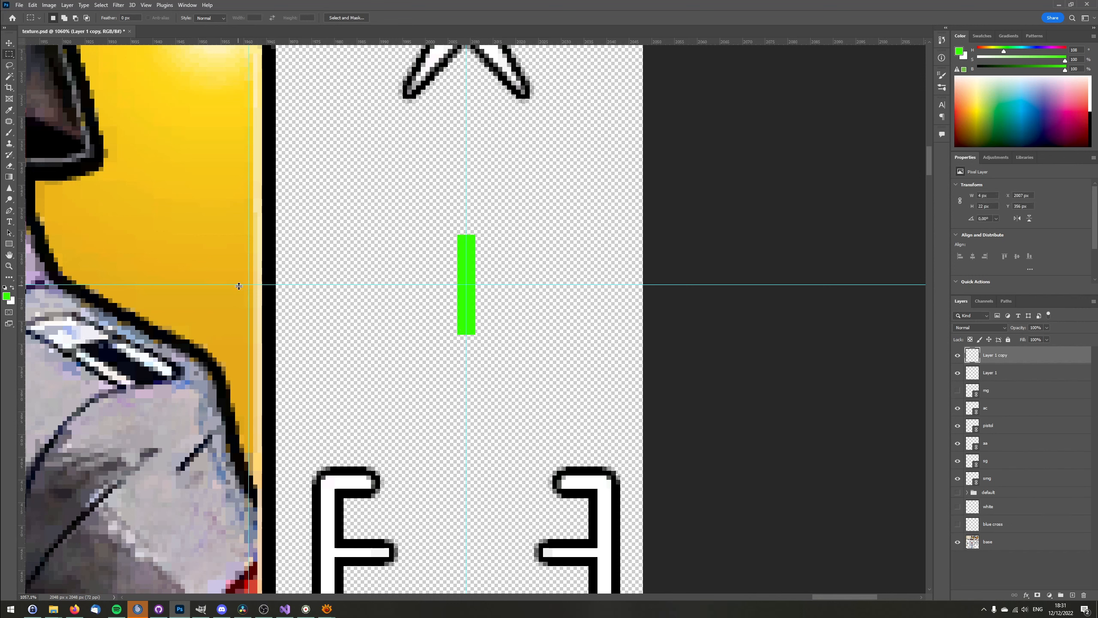
pyautogui.hotkey('ctrl', 't')
pyautogui.moveTo(512, 219); pyautogui.dragTo(525, 298)
pyautogui.press('Return')
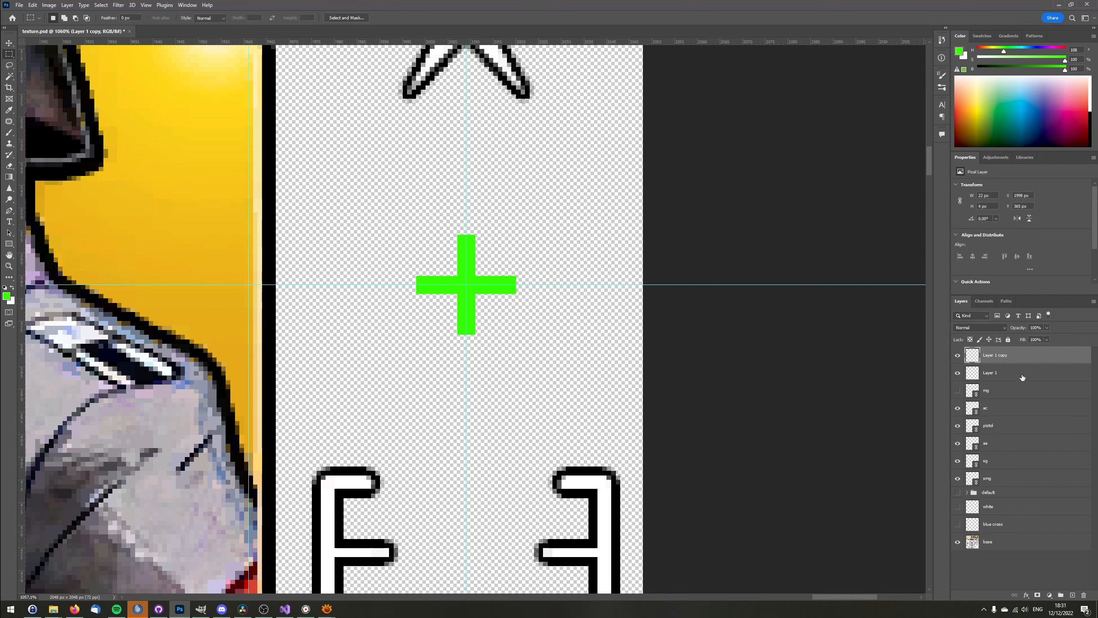
# Merge the two green bar layers into one and rename the merged layer green cross.
pyautogui.keyDown('shift'); pyautogui.click(1021, 376); pyautogui.keyUp('shift')
pyautogui.hotkey('ctrl', 'e')
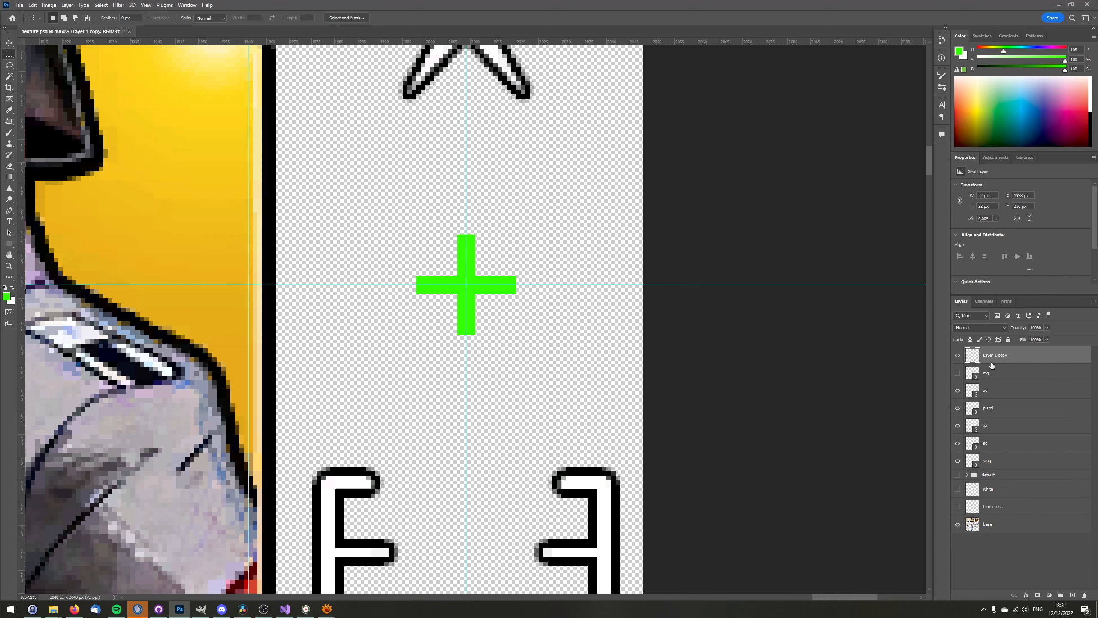
pyautogui.click(956, 356)
pyautogui.click(956, 355)
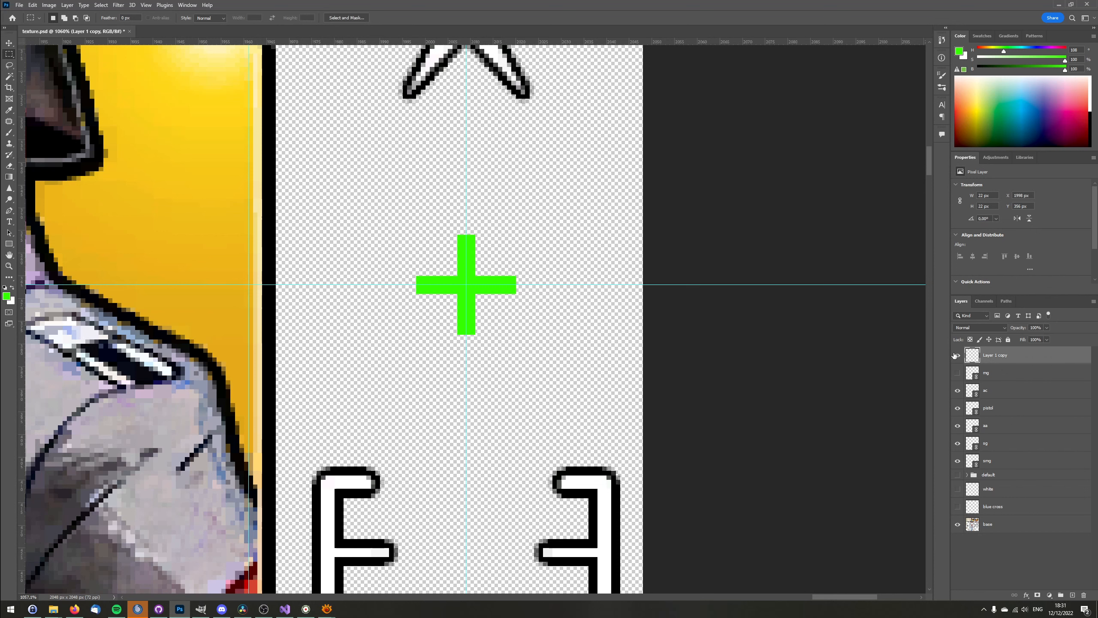
pyautogui.doubleClick(1003, 355)
pyautogui.write('ore')
pyautogui.write('en cro')
pyautogui.write('ss')
pyautogui.press('Return')
# Examine the green cross in place and look over the other crosshair positions across the texture.
pyautogui.scroll(-8, 547, 304)
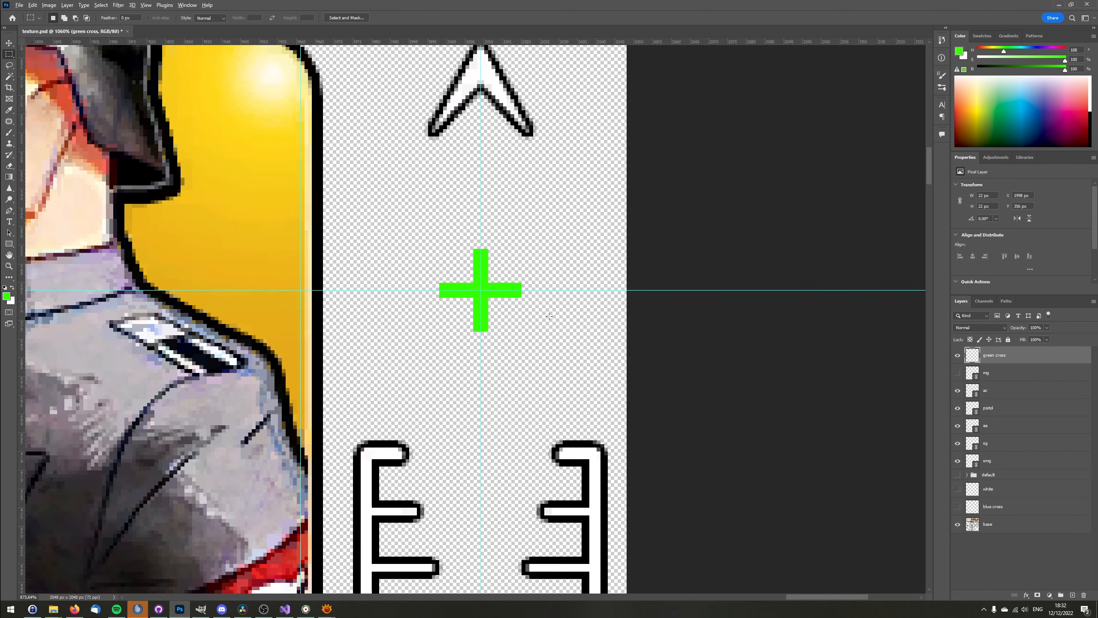
pyautogui.scroll(4, 547, 303)
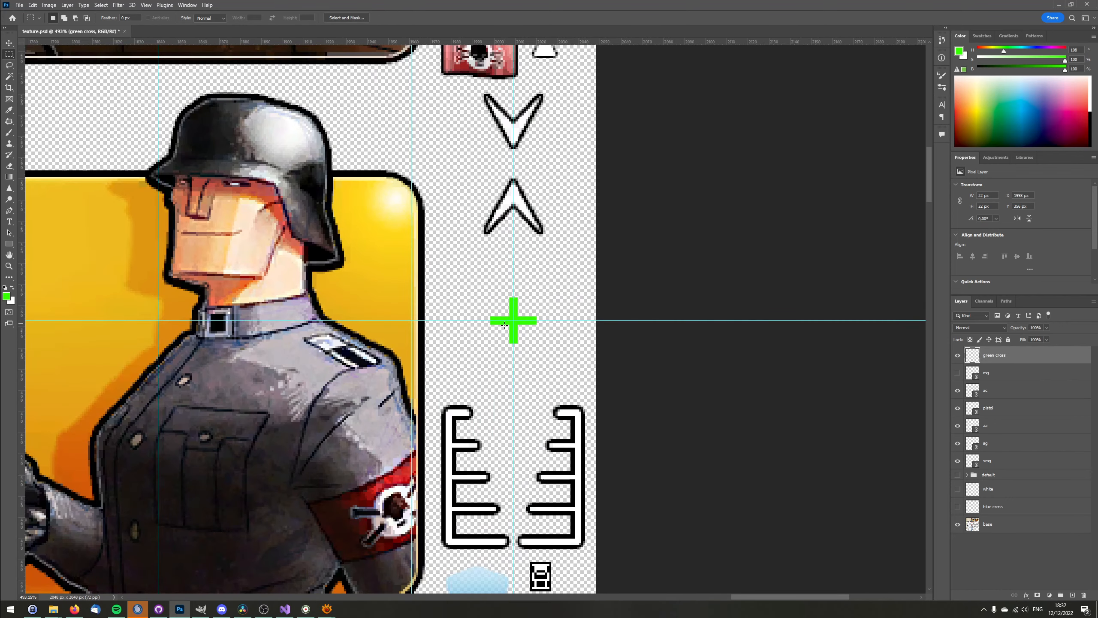
pyautogui.scroll(-2, 505, 327)
pyautogui.scroll(-2, 519, 309)
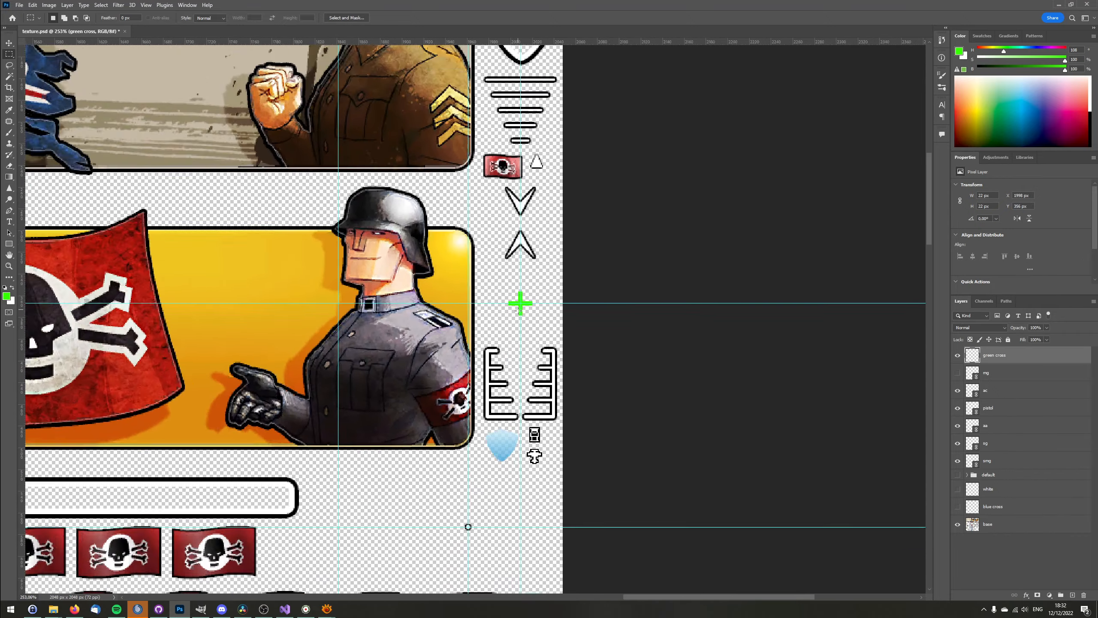
pyautogui.scroll(-1, 519, 310)
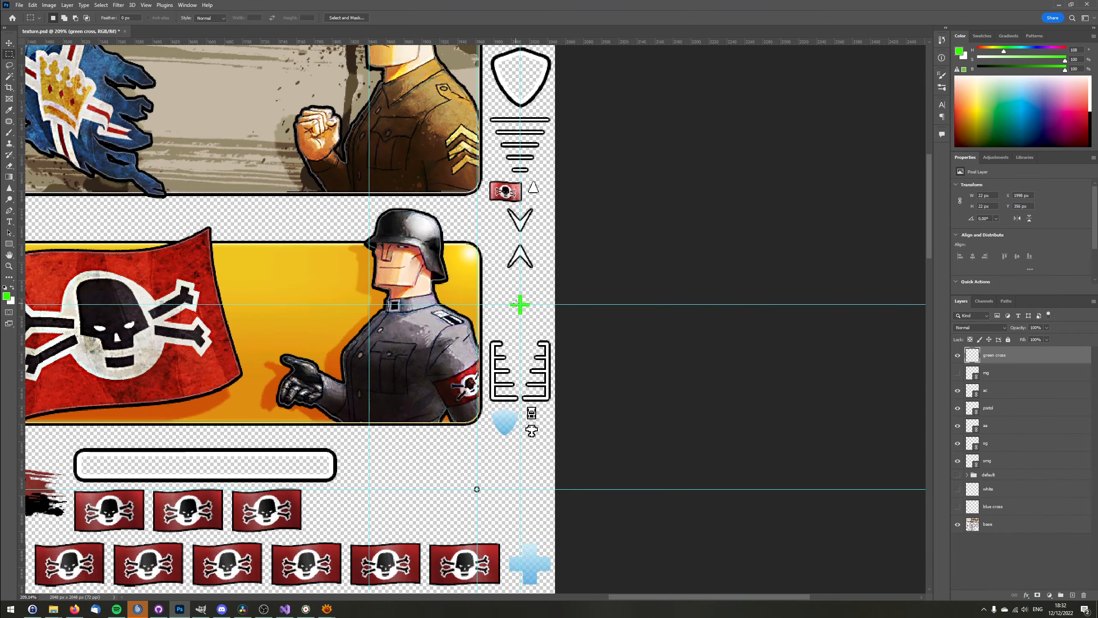
pyautogui.scroll(-8, 247, 225)
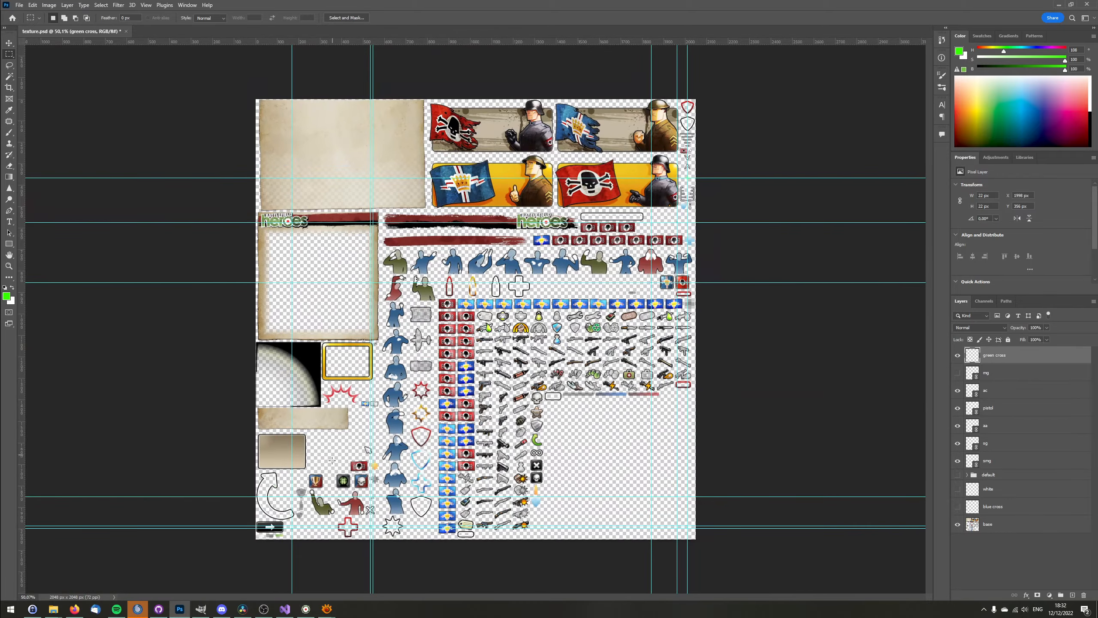
pyautogui.scroll(7, 405, 526)
pyautogui.scroll(-3, 281, 493)
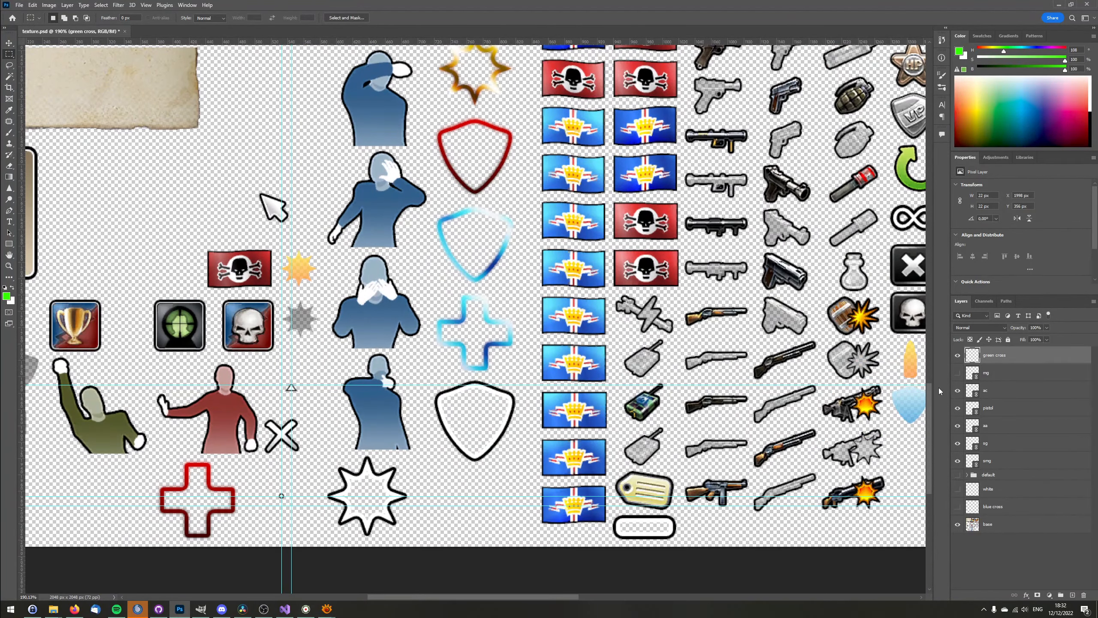
pyautogui.scroll(-7, 863, 268)
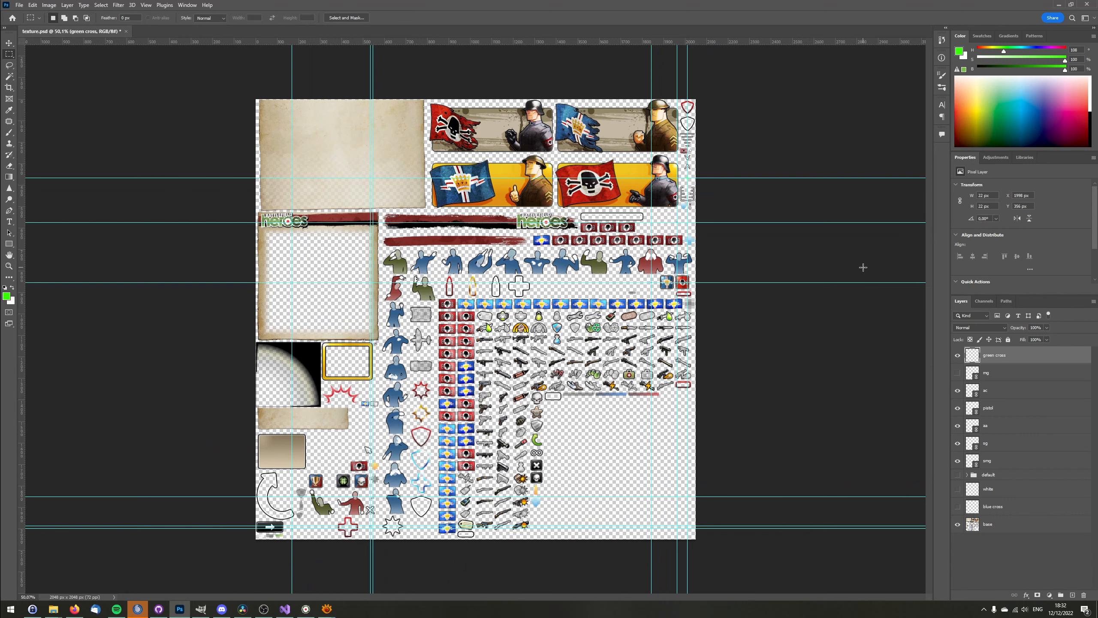
# Hide the remaining custom weapon crosshair layers down to smg and show the default group instead.
pyautogui.click(957, 391)
pyautogui.click(957, 408)
pyautogui.moveTo(957, 427); pyautogui.dragTo(957, 462)
pyautogui.click(957, 475)
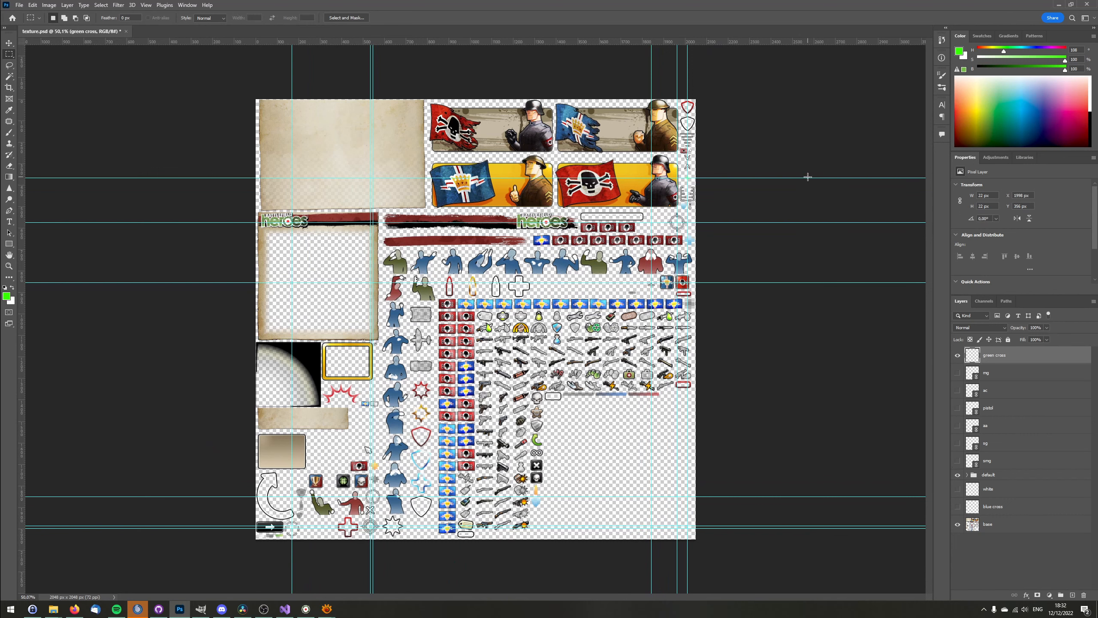
# Preview the default group's mg crosshair together with the green cross, hide it again and collapse the group.
pyautogui.scroll(10, 704, 181)
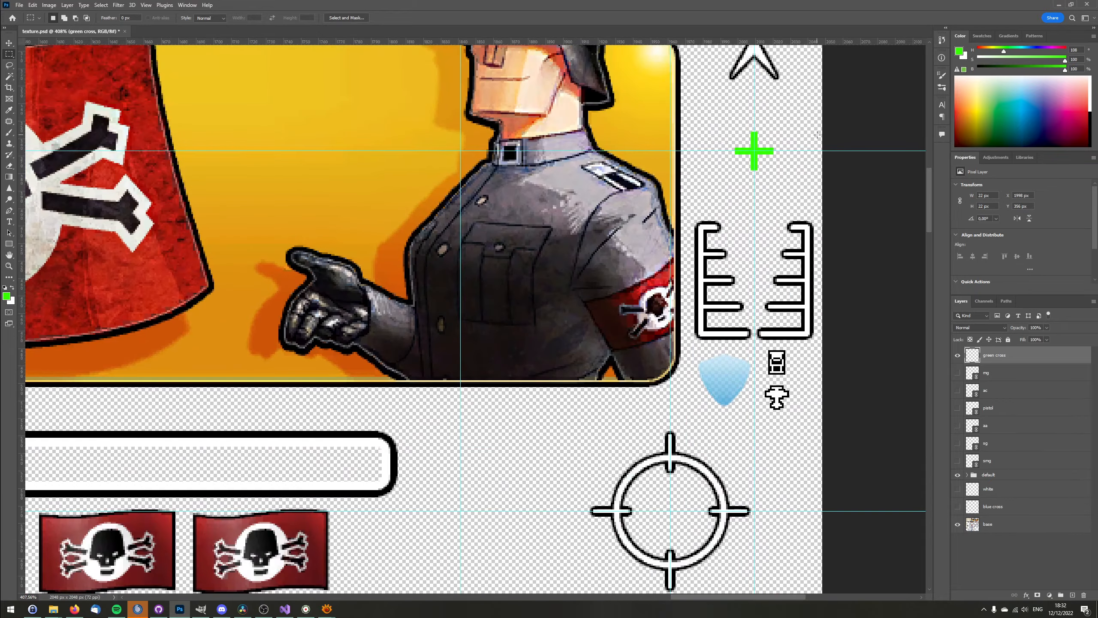
pyautogui.click(969, 475)
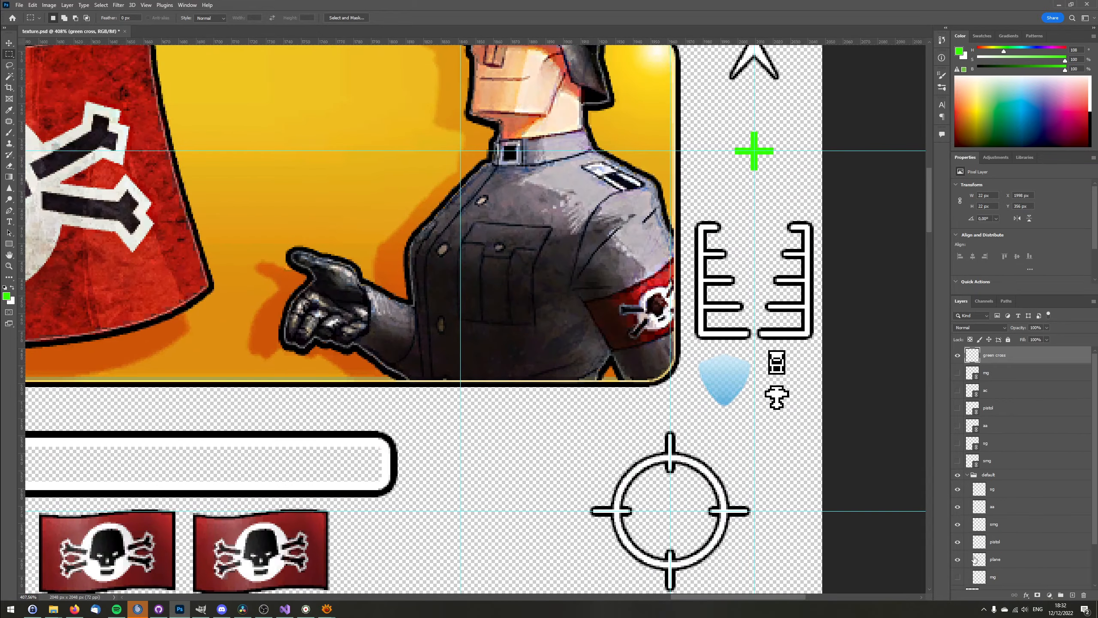
pyautogui.click(957, 577)
pyautogui.click(958, 577)
pyautogui.click(957, 577)
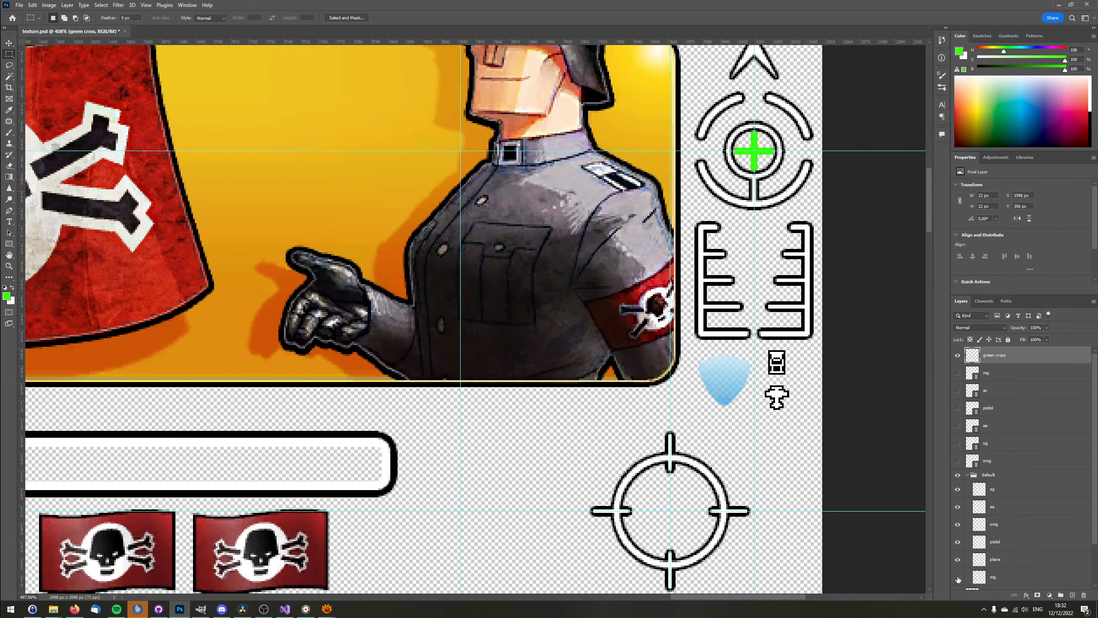
pyautogui.click(958, 577)
pyautogui.click(967, 475)
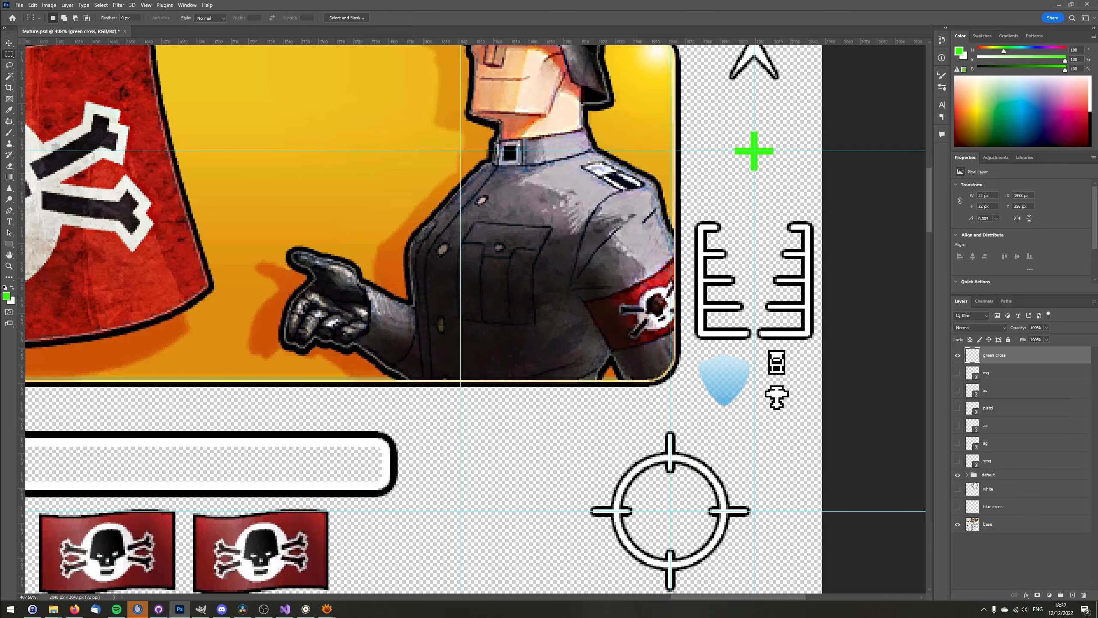
# Start a Save for Web export of the whole texture as PNG-24 with transparency and inspect the green cross in the preview.
pyautogui.scroll(-4, 659, 313)
pyautogui.scroll(-5, 658, 313)
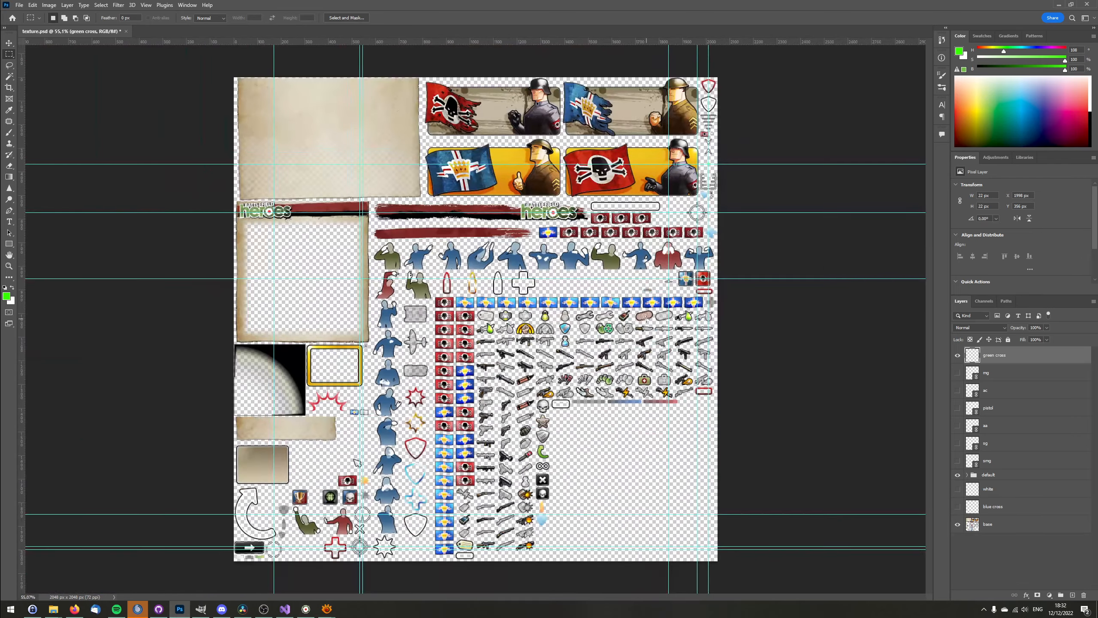
pyautogui.scroll(-1, 646, 319)
pyautogui.hotkey('ctrl', 'alt', 'shift', 's')
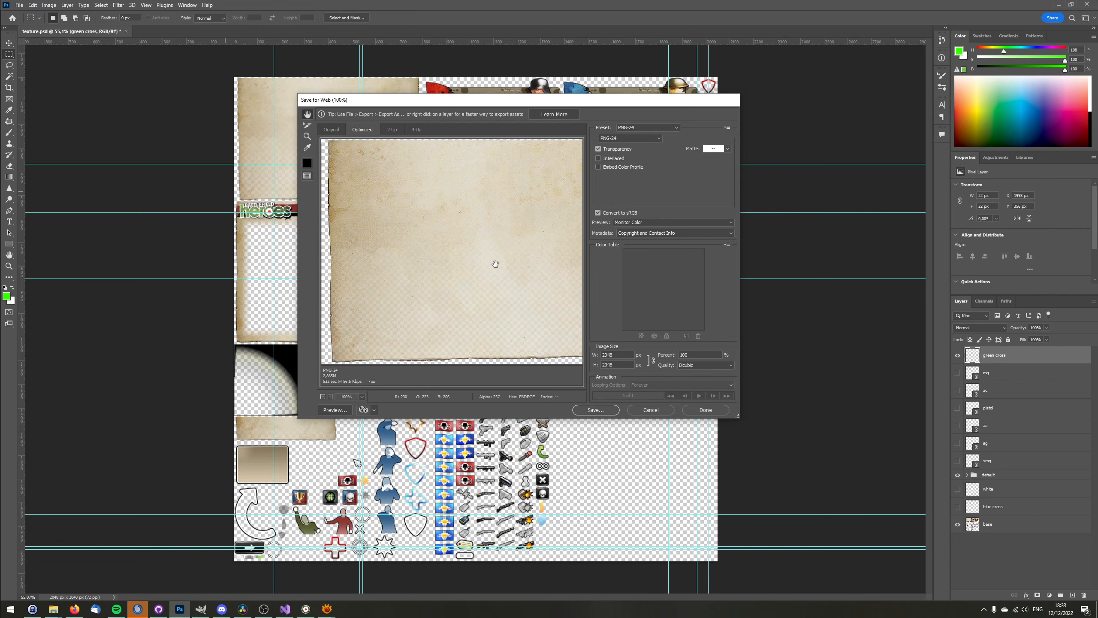
pyautogui.moveTo(504, 256); pyautogui.dragTo(390, 265)
pyautogui.moveTo(532, 237); pyautogui.dragTo(346, 213)
pyautogui.moveTo(562, 240); pyautogui.dragTo(457, 260)
pyautogui.moveTo(561, 272); pyautogui.dragTo(563, 256)
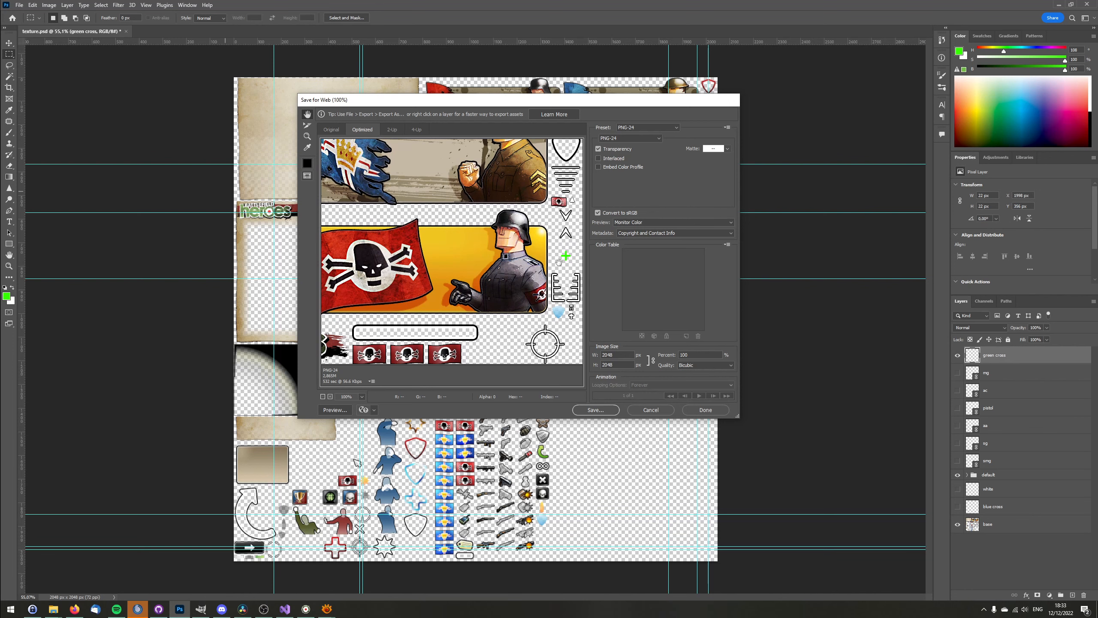
# Save the optimized image to the edited folder as tutorial.png, replacing the existing file.
pyautogui.click(610, 410)
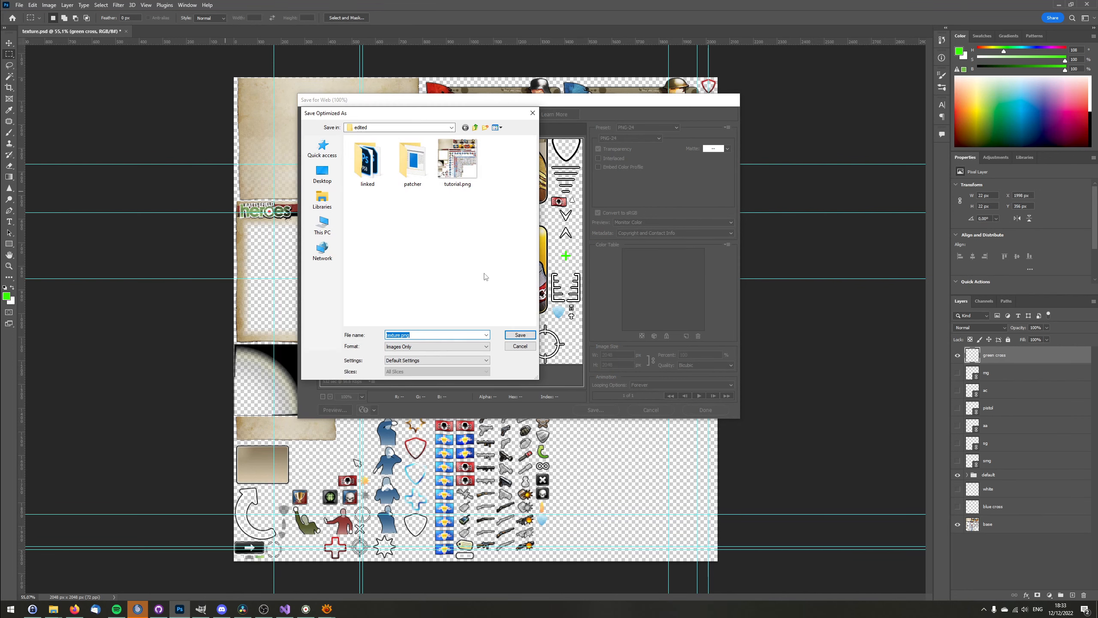
pyautogui.click(451, 162)
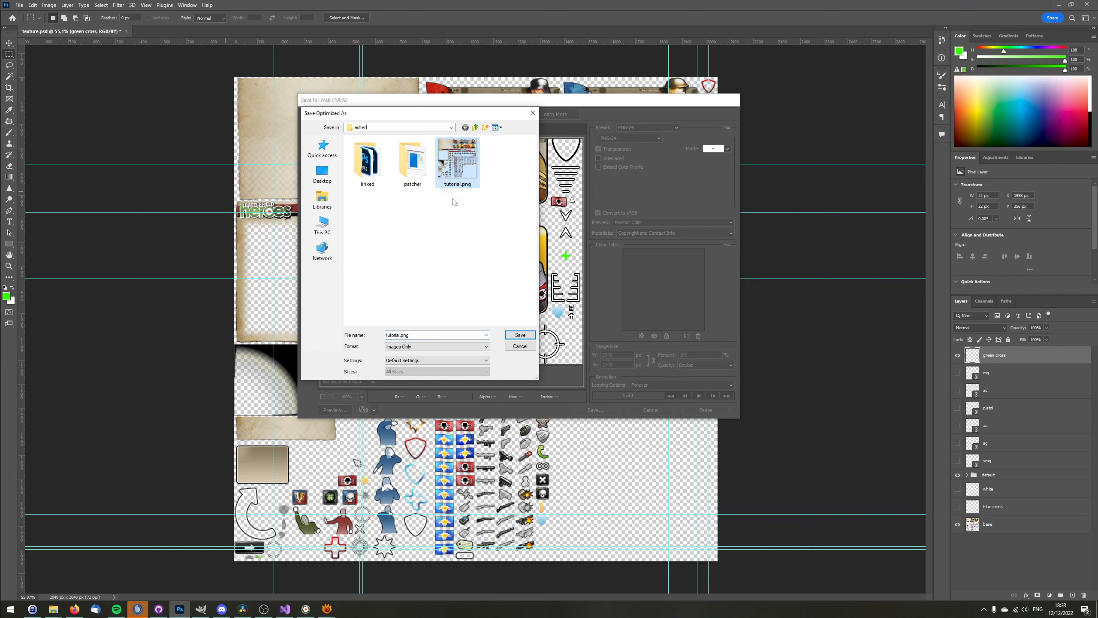
pyautogui.click(521, 336)
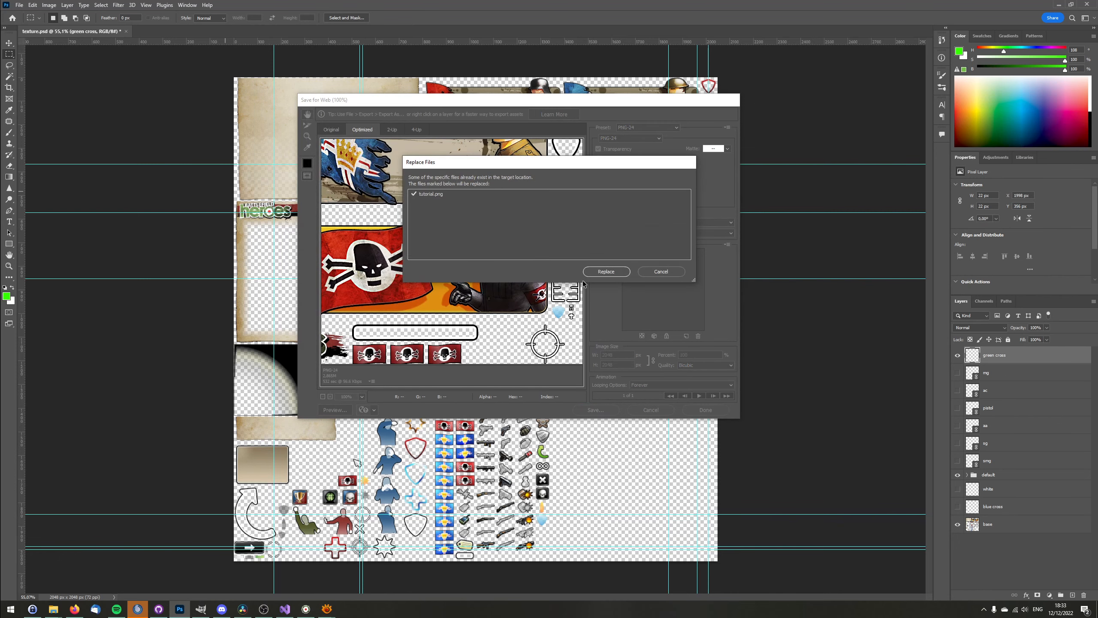
pyautogui.press('Return')
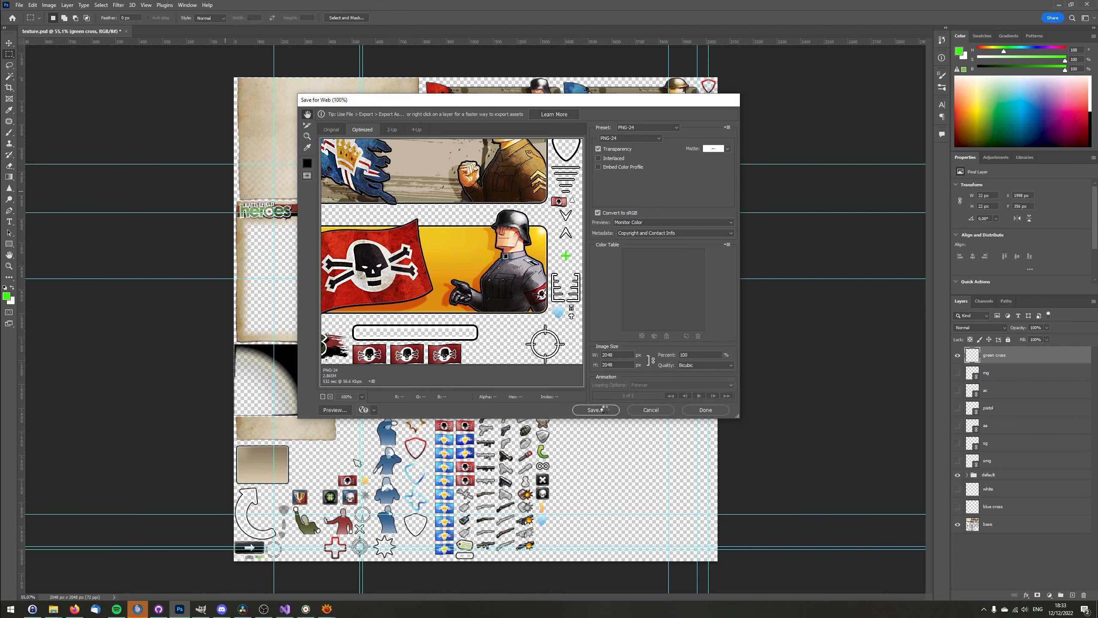
# Switch to File Explorer, open tutorial.png from the edited folder and examine the green cross in the exported image.
pyautogui.moveTo(54, 614)
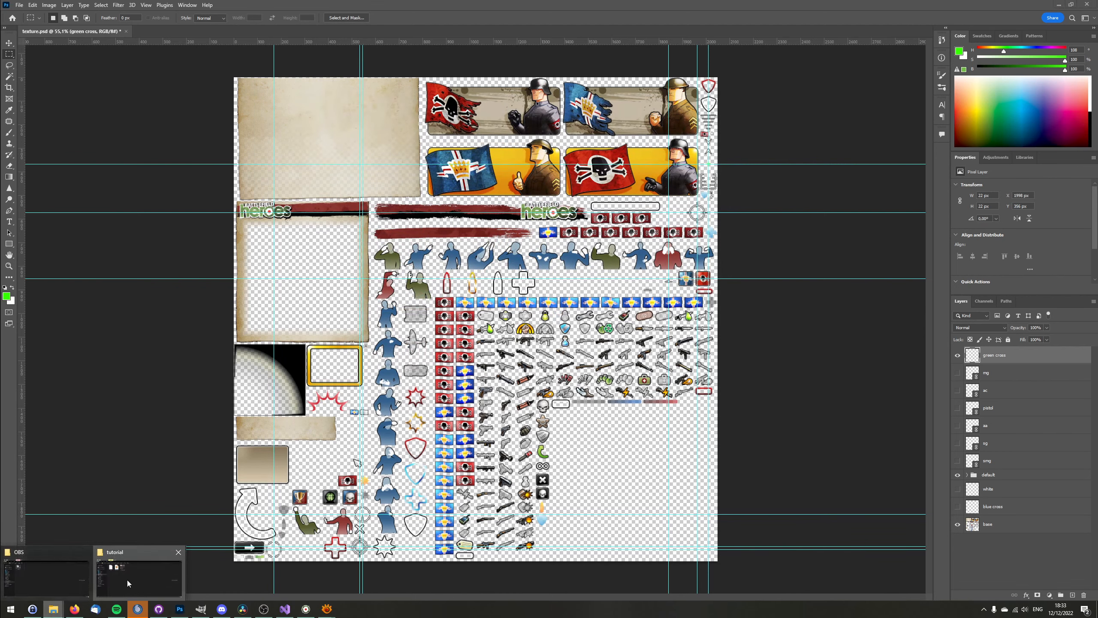
pyautogui.click(139, 573)
pyautogui.click(324, 217)
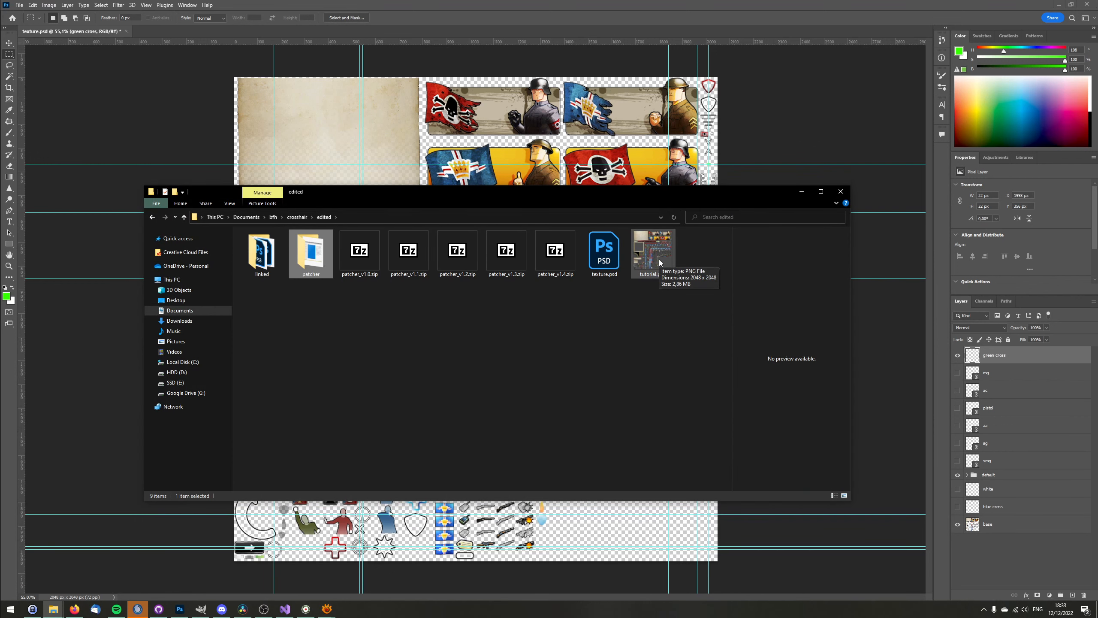
pyautogui.click(642, 300)
pyautogui.doubleClick(643, 246)
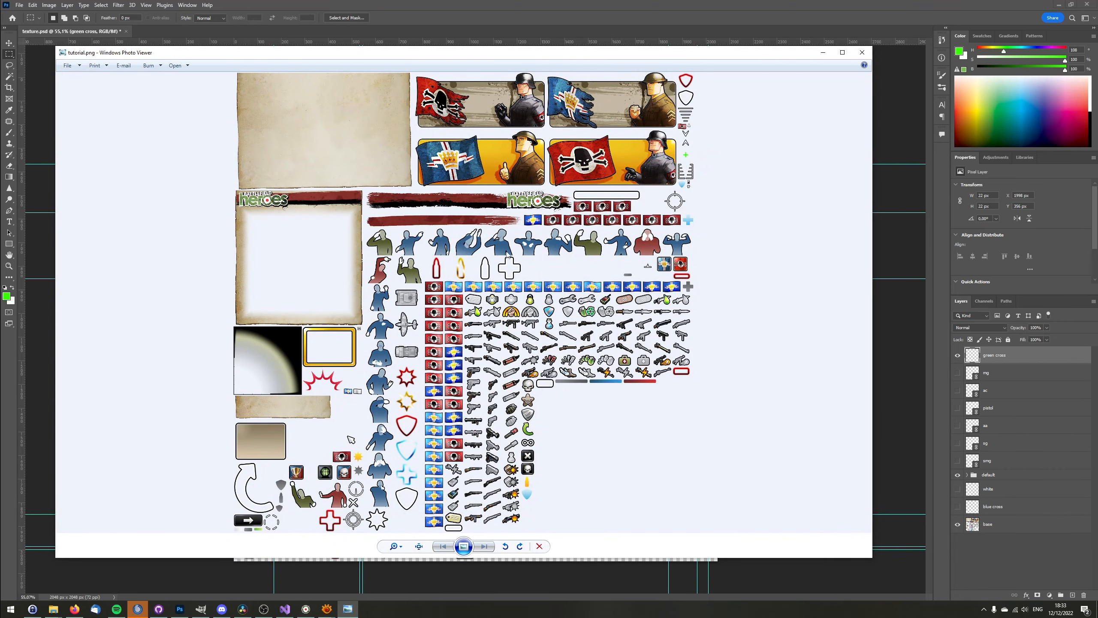
pyautogui.scroll(3, 506, 301)
pyautogui.scroll(-4, 511, 301)
pyautogui.scroll(1, 715, 194)
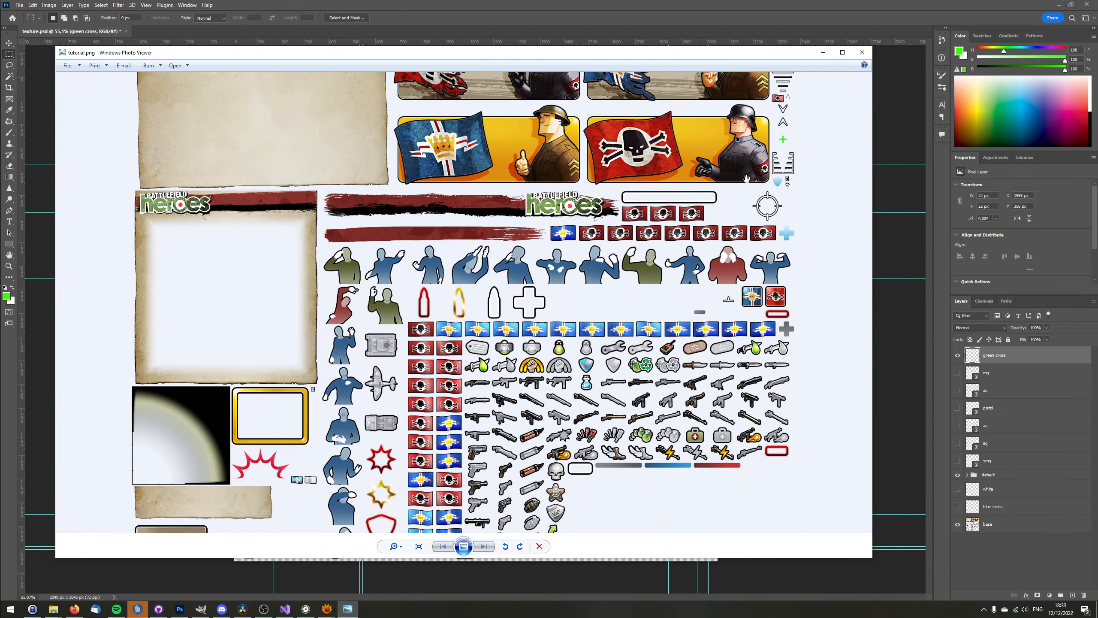
pyautogui.scroll(3, 762, 163)
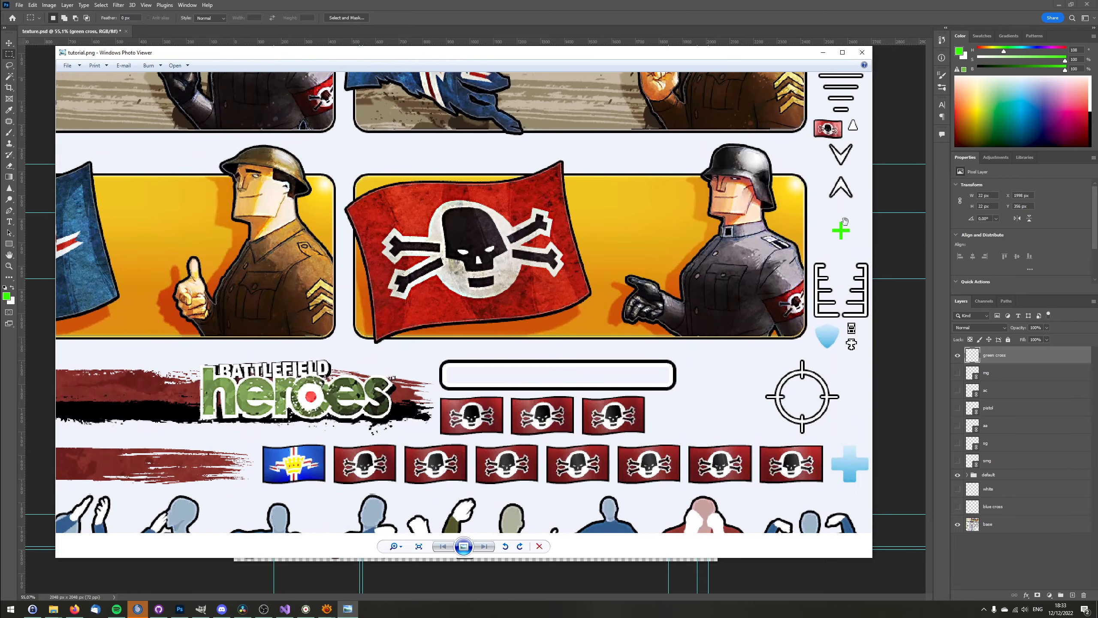
# Close the image preview and open tutorial.png from the edited folder in GIMP.
pyautogui.scroll(-4, 692, 272)
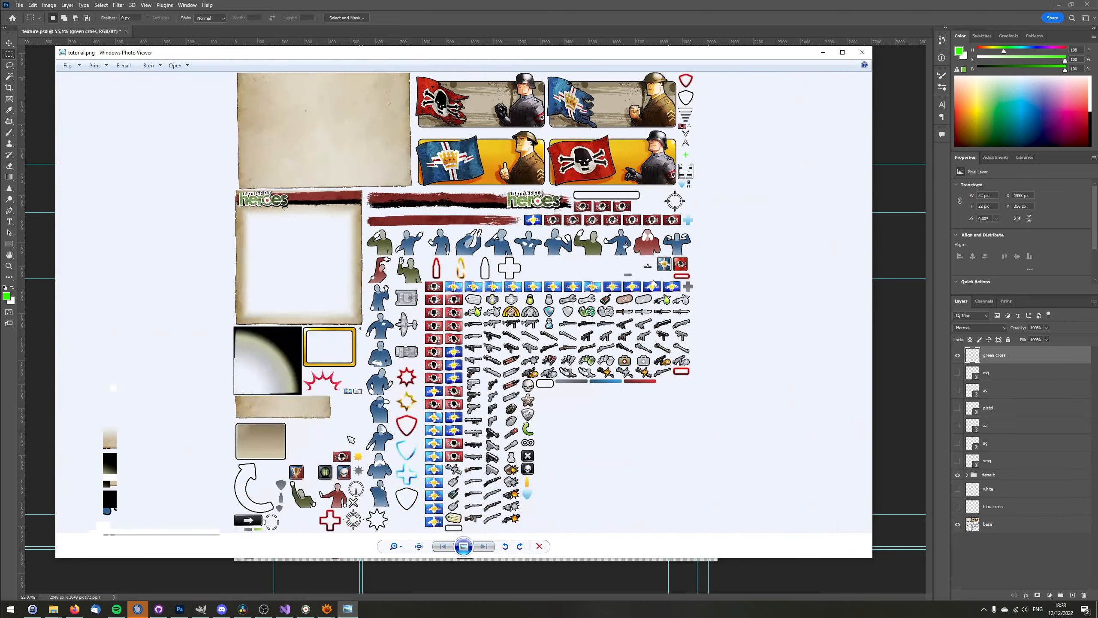
pyautogui.click(862, 54)
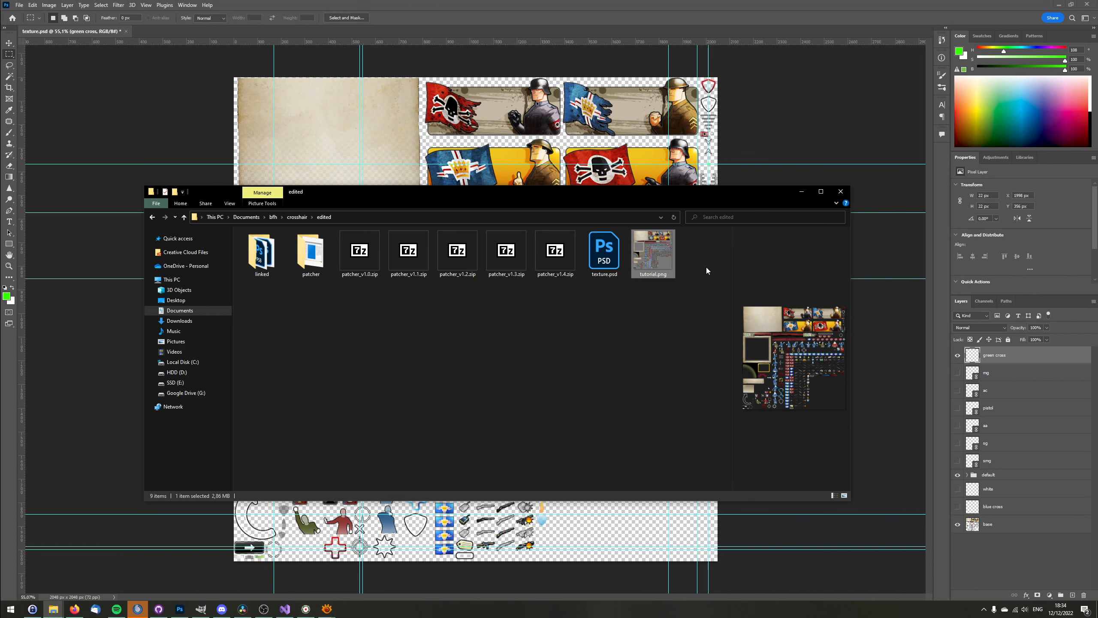
pyautogui.rightClick(644, 245)
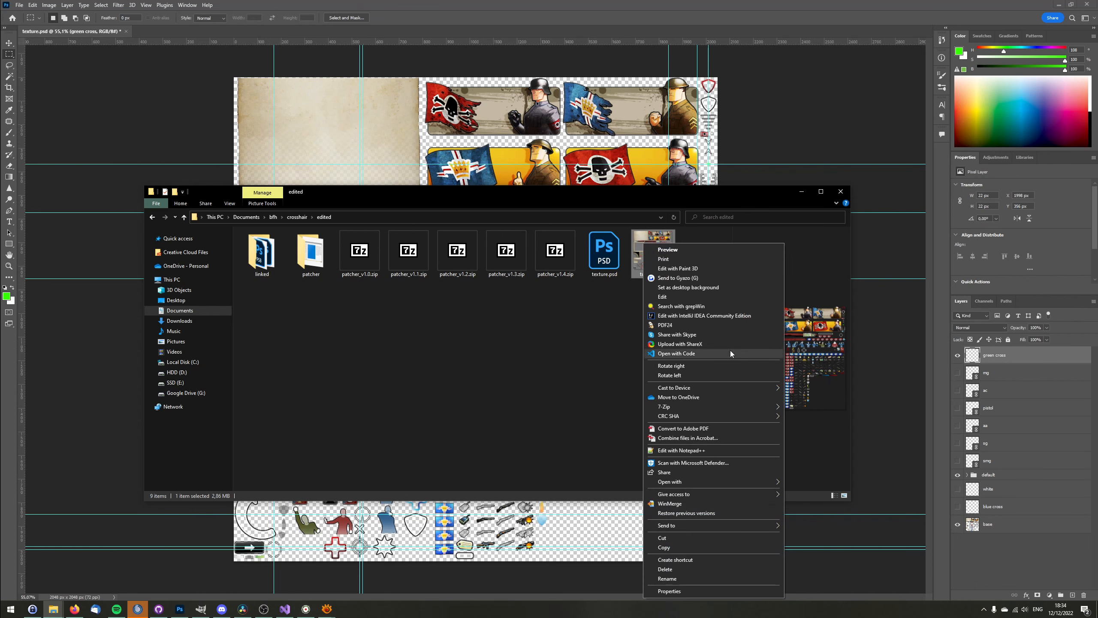
pyautogui.moveTo(702, 482)
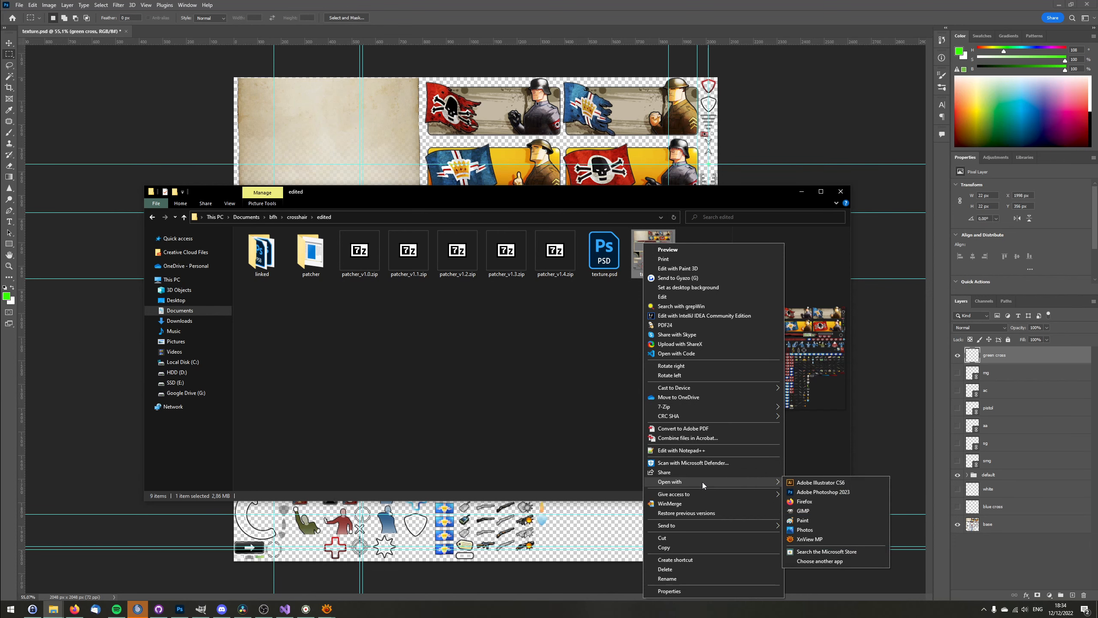
pyautogui.click(805, 511)
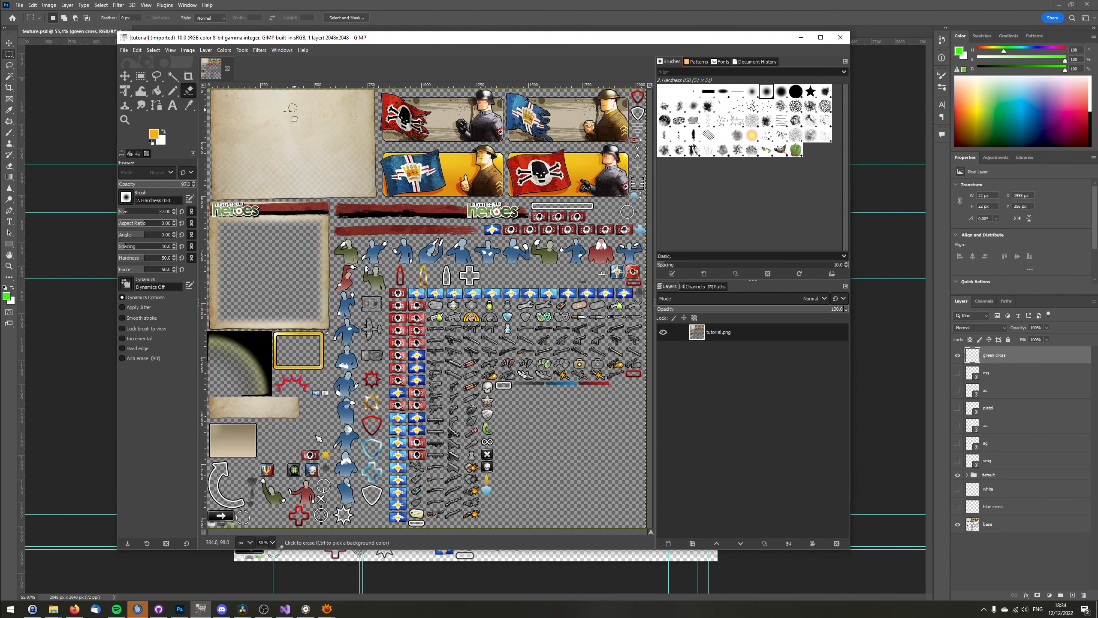
# Start exporting the image to the patcher/textures/tutorial folder as texture.dds, replacing the existing file.
pyautogui.click(124, 50)
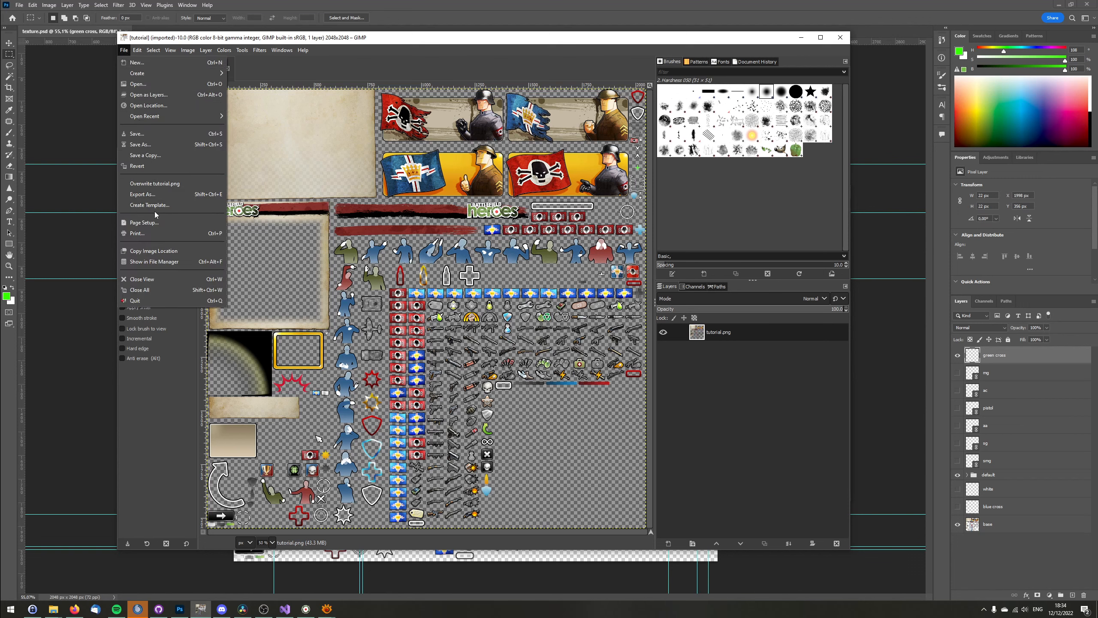
pyautogui.click(157, 197)
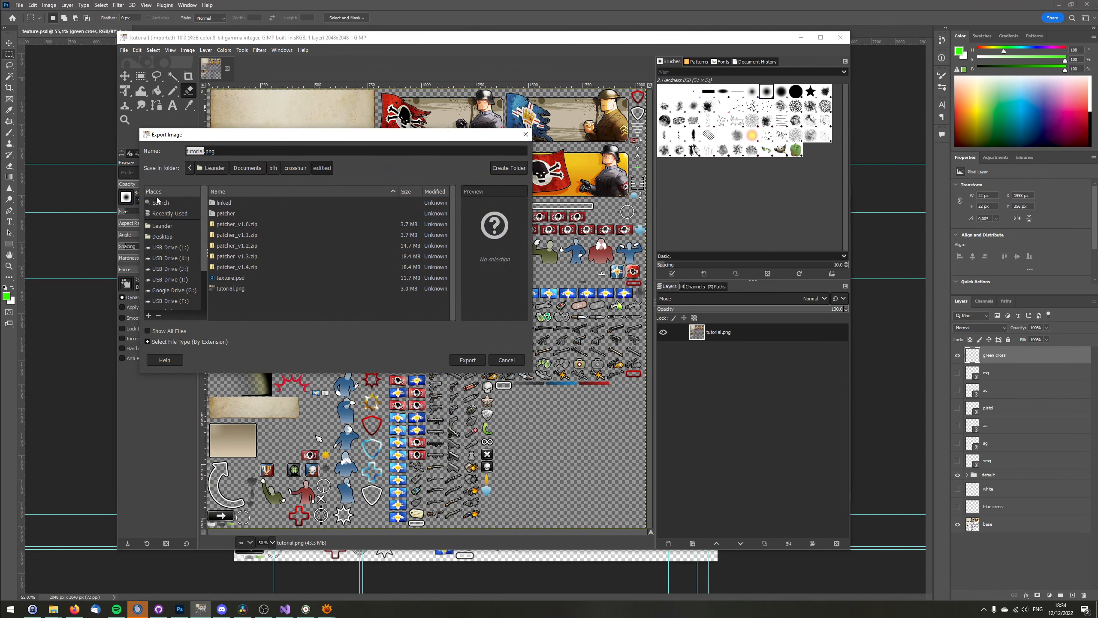
pyautogui.doubleClick(231, 214)
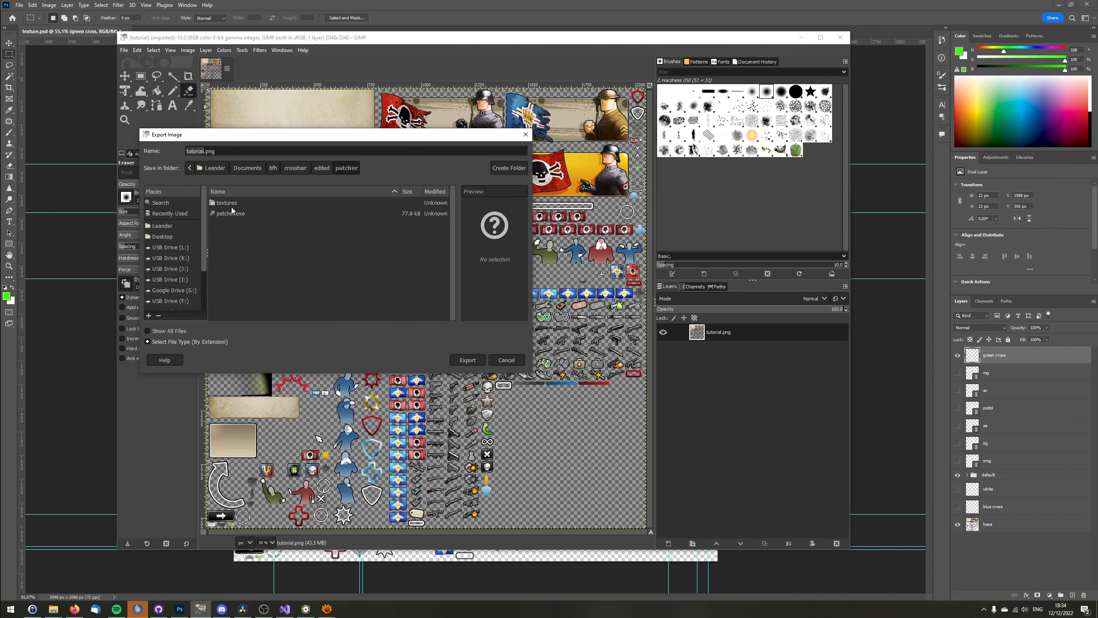
pyautogui.doubleClick(232, 205)
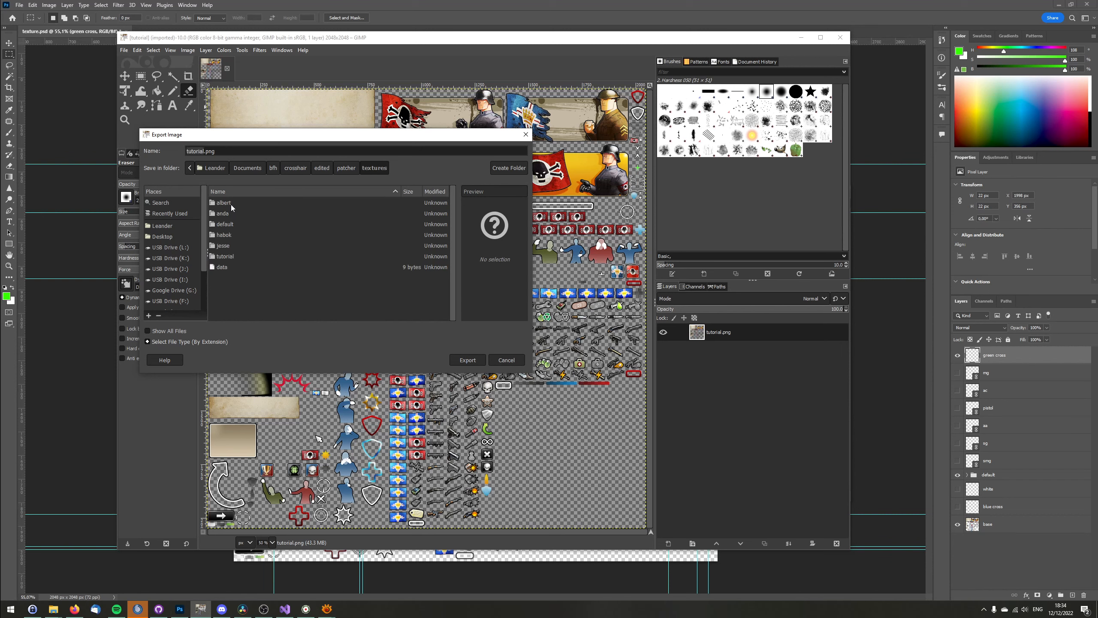
pyautogui.click(237, 257)
pyautogui.doubleClick(242, 256)
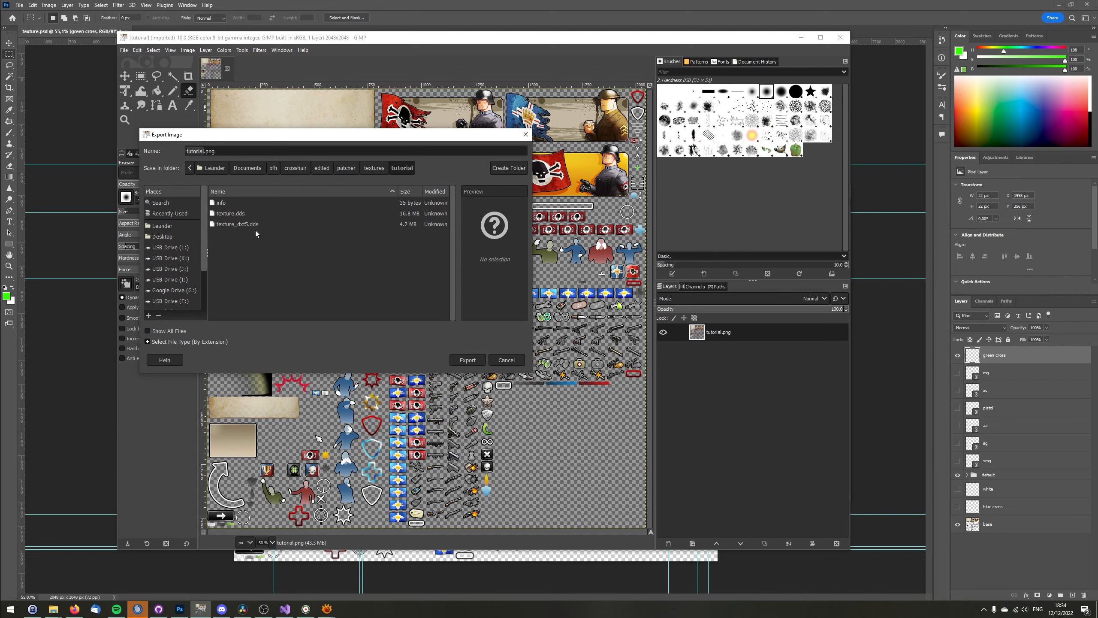
pyautogui.click(236, 214)
pyautogui.click(467, 360)
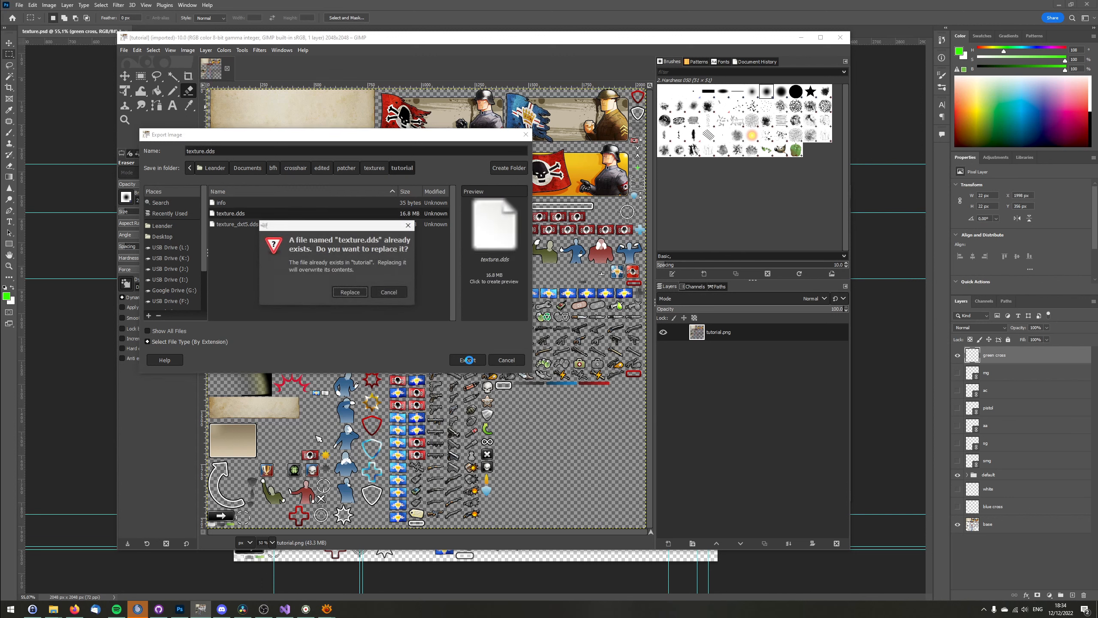
pyautogui.click(350, 293)
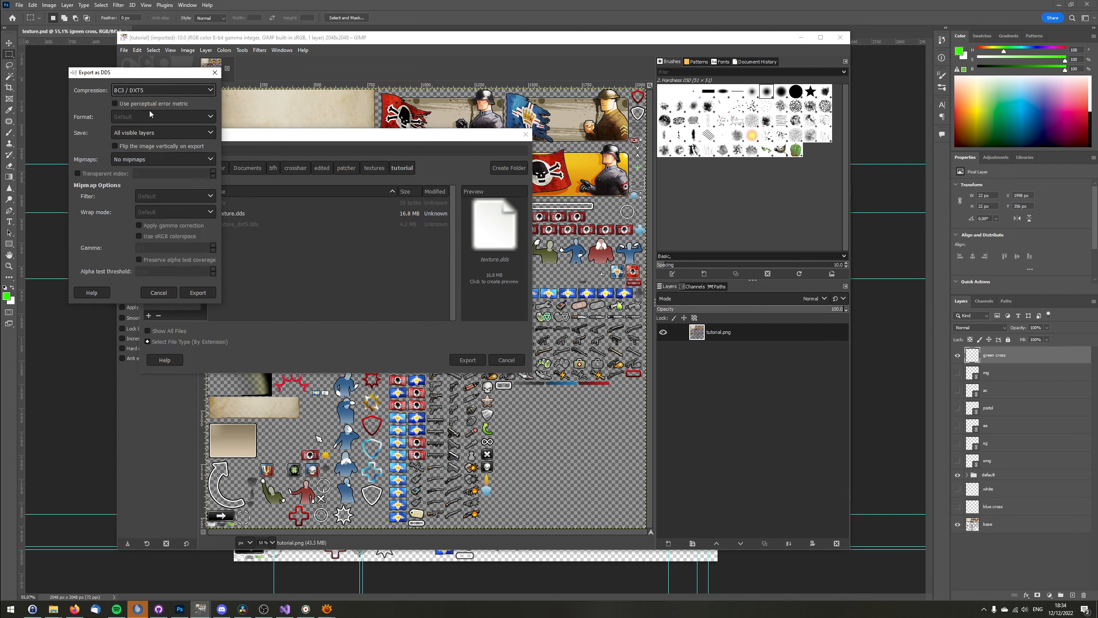
# Export the DDS texture with compression set to None, saving only the selected layer.
pyautogui.moveTo(136, 76); pyautogui.dragTo(233, 87)
pyautogui.click(234, 99)
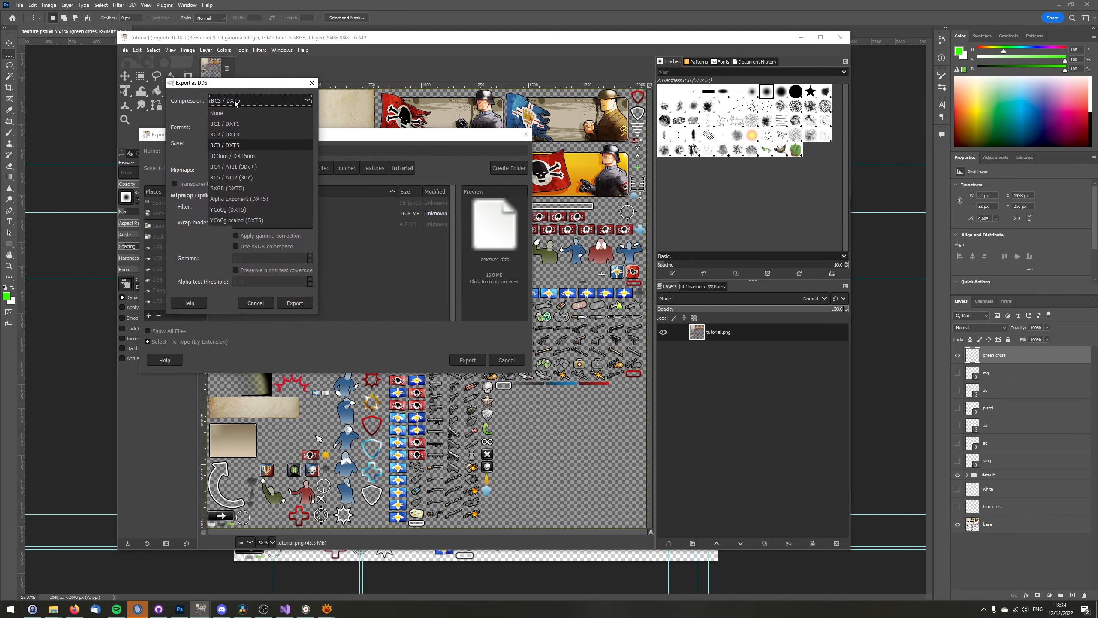
pyautogui.click(232, 113)
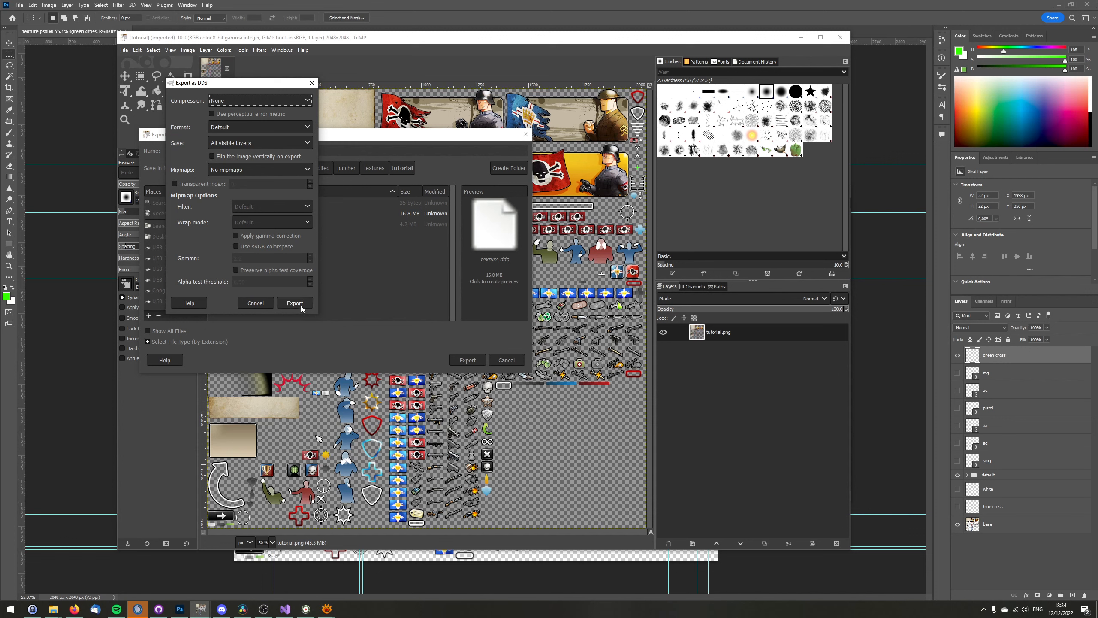
pyautogui.click(248, 144)
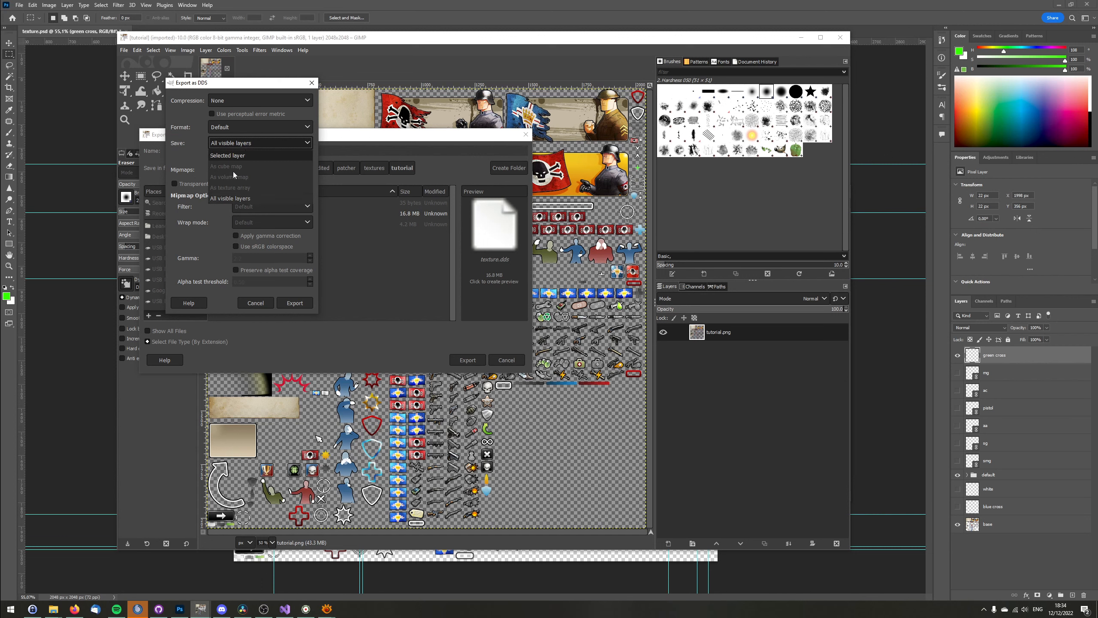
pyautogui.click(232, 157)
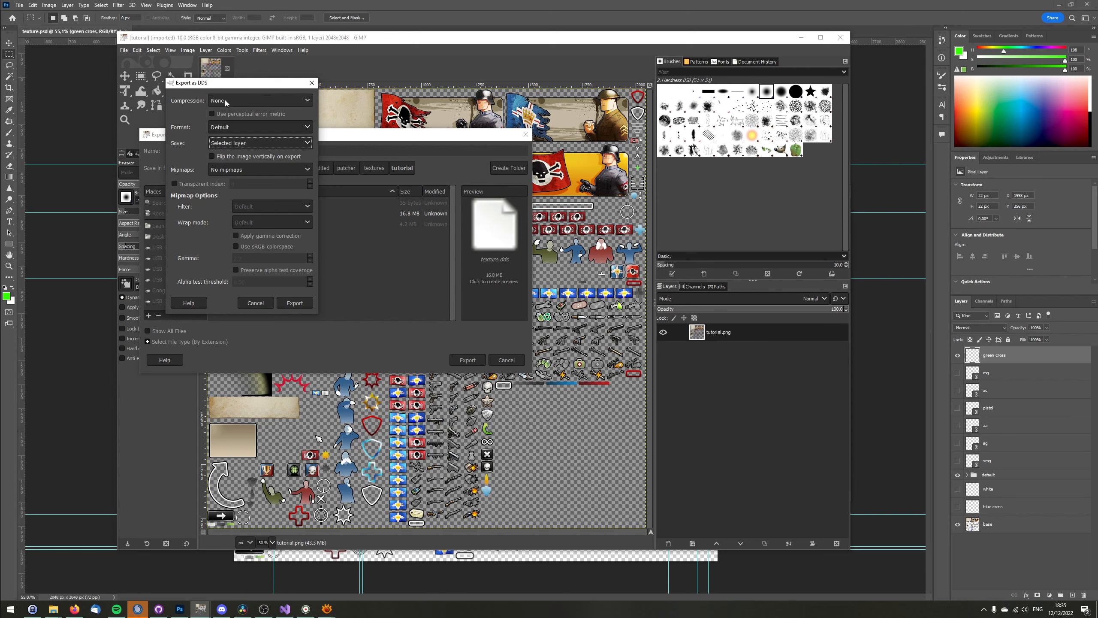
pyautogui.click(286, 302)
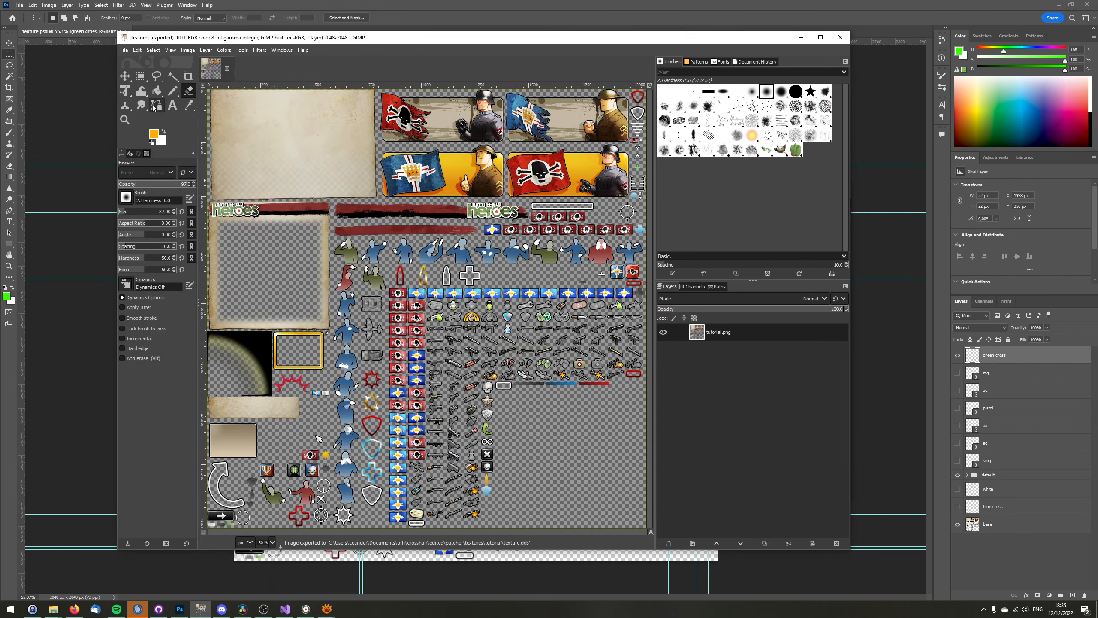
# Export the image again as texture_dxt5.dds in the tutorial folder, replacing the existing file and using BC3 / DXT5 compression.
pyautogui.click(124, 51)
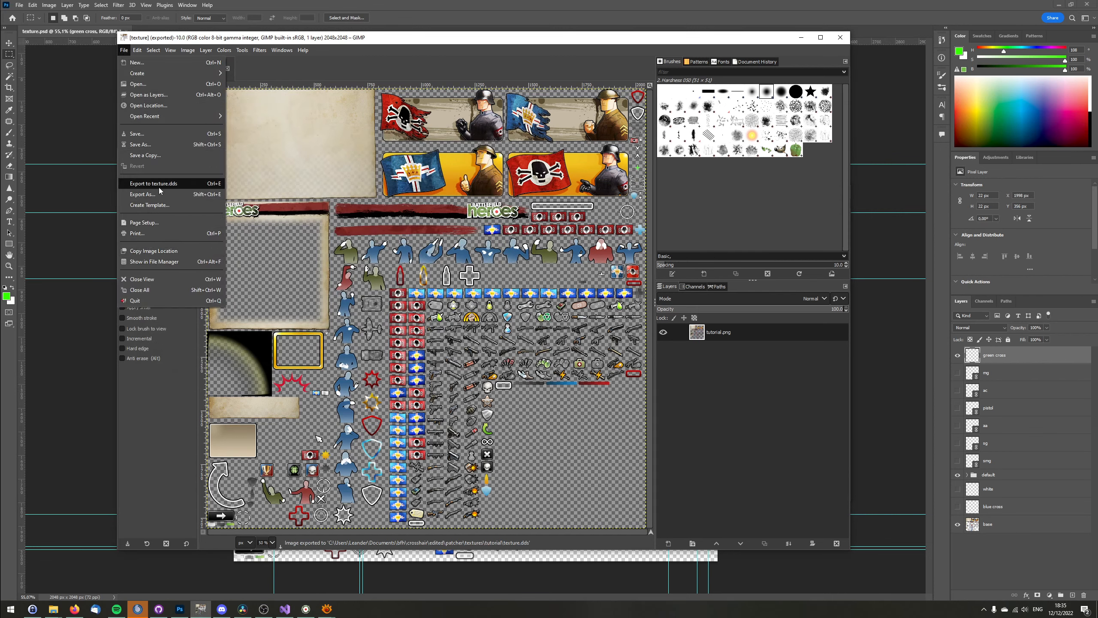
pyautogui.click(158, 194)
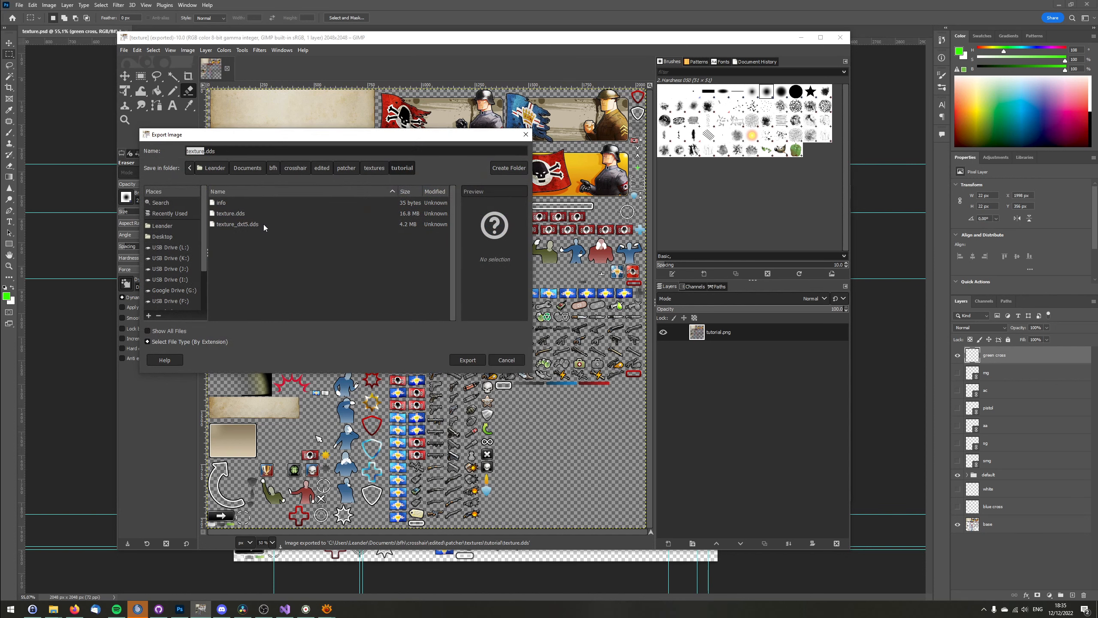
pyautogui.click(241, 225)
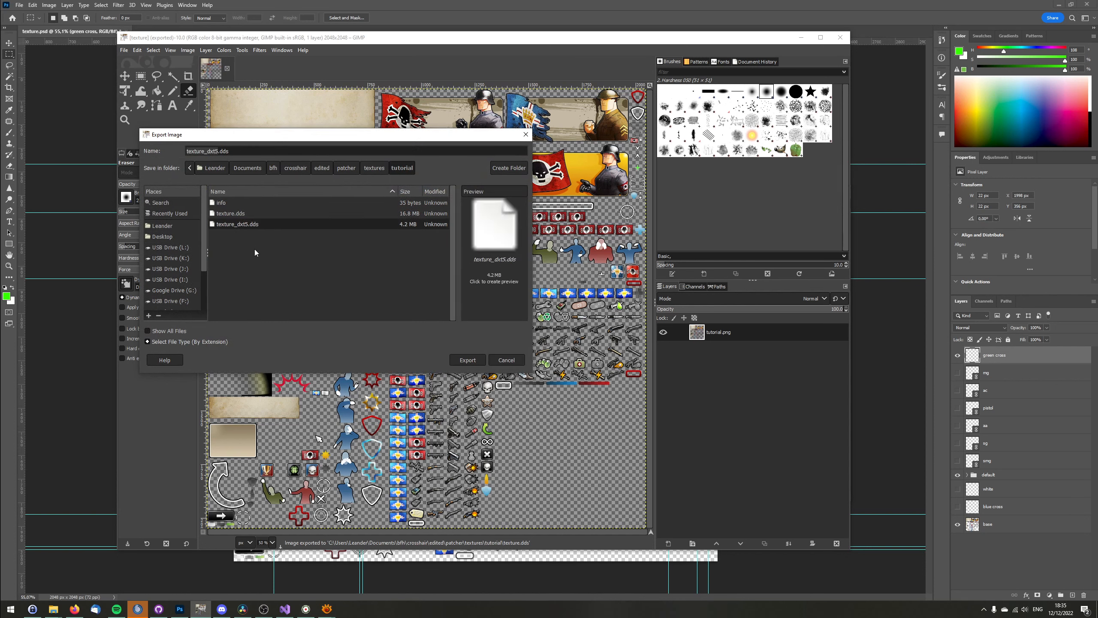
pyautogui.click(468, 360)
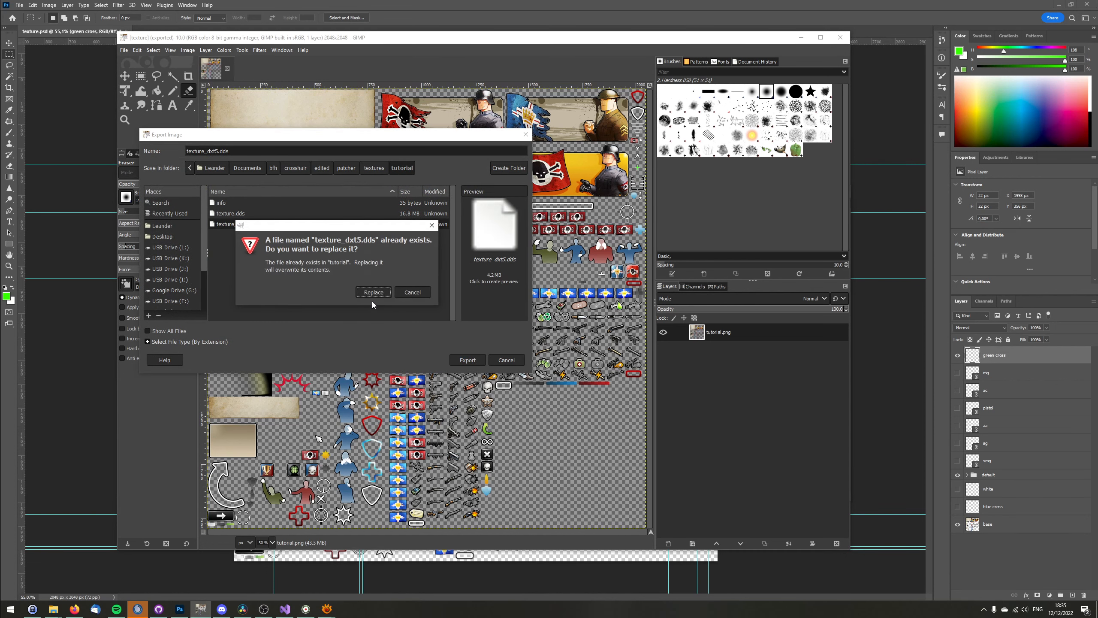
pyautogui.click(374, 299)
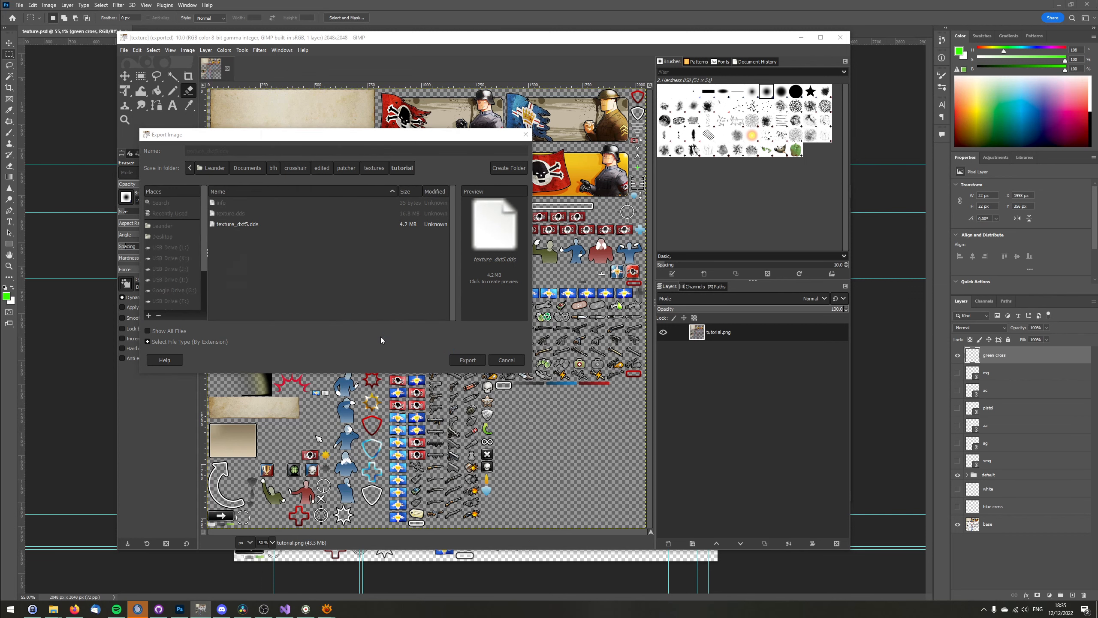
pyautogui.click(181, 124)
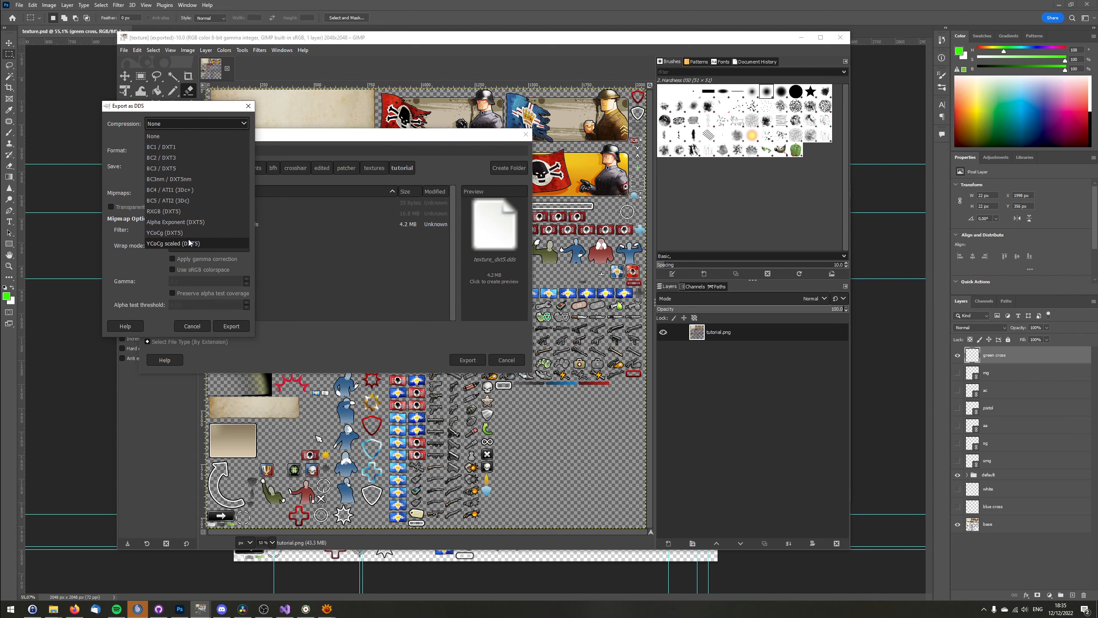
pyautogui.click(182, 169)
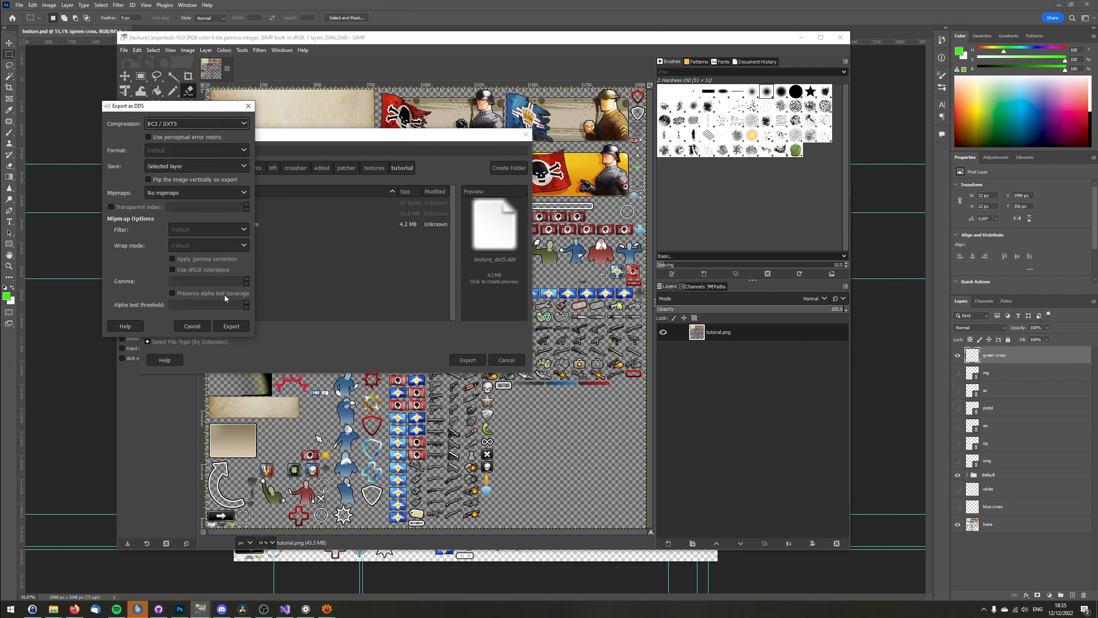
pyautogui.click(232, 326)
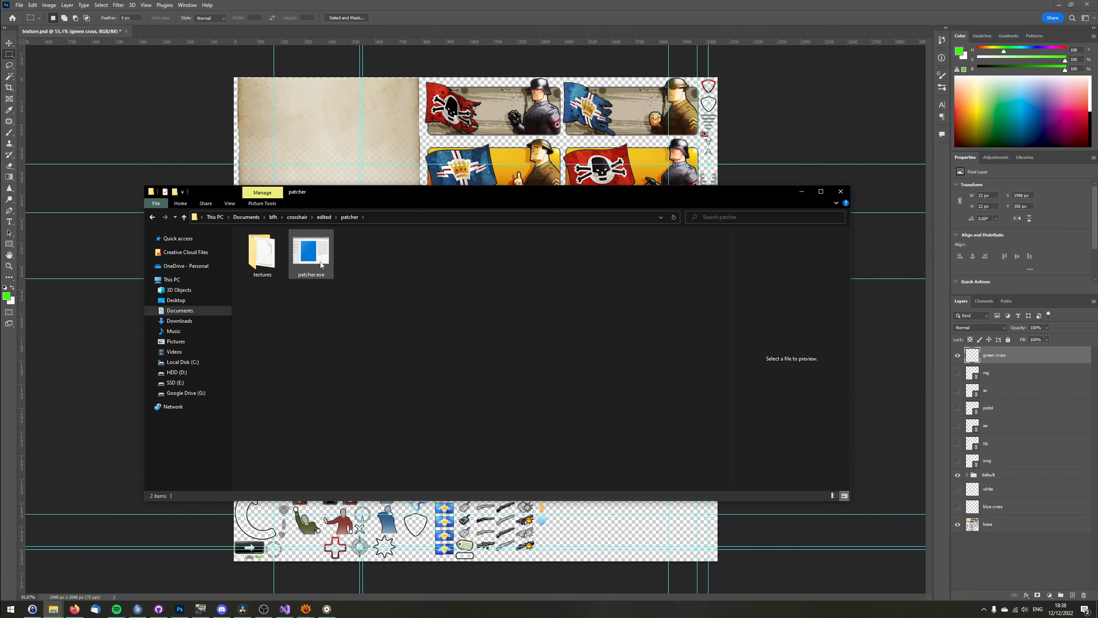
# Run patcher.exe from the patcher folder in File Explorer and apply the Tutorial texture pack, id 5.
pyautogui.doubleClick(292, 275)
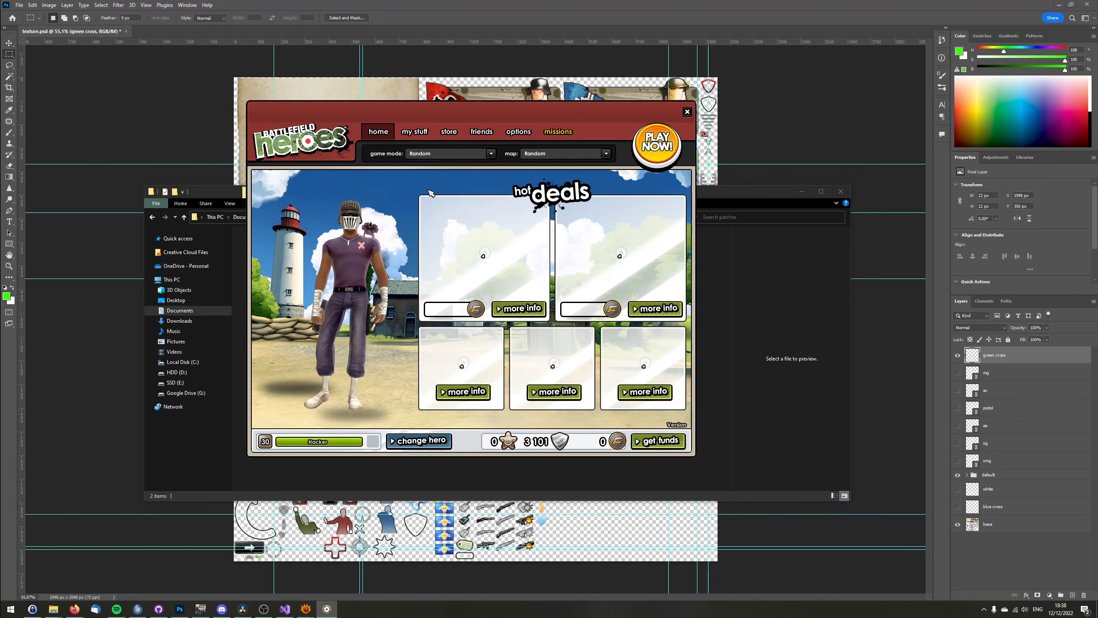
pyautogui.click(701, 307)
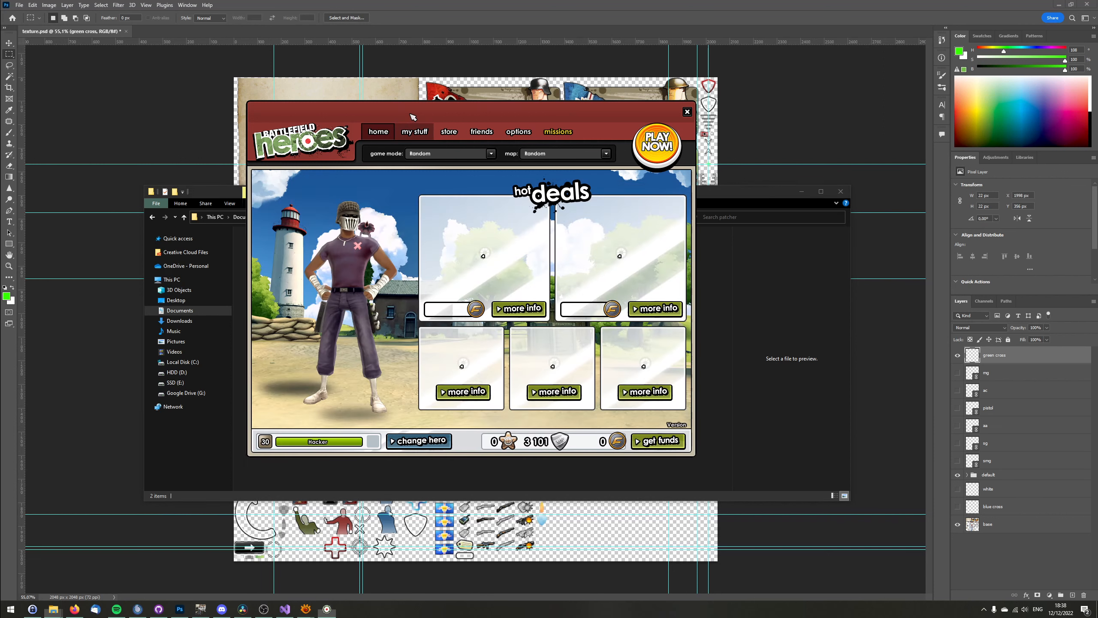
pyautogui.click(721, 322)
pyautogui.doubleClick(311, 254)
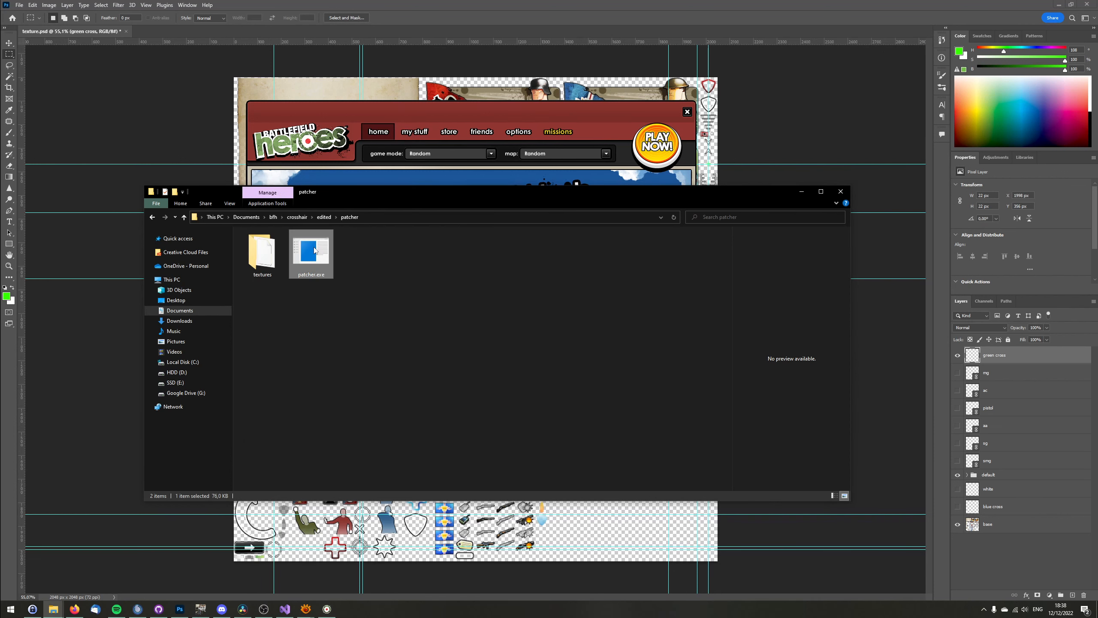
pyautogui.moveTo(255, 22); pyautogui.dragTo(295, 142)
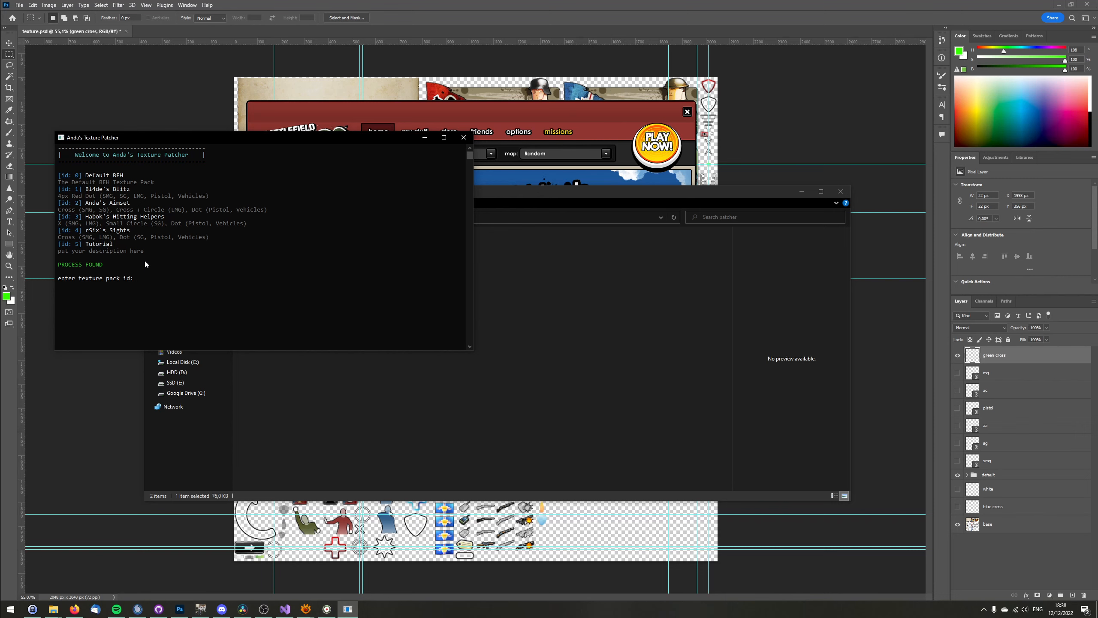
pyautogui.press('Return')
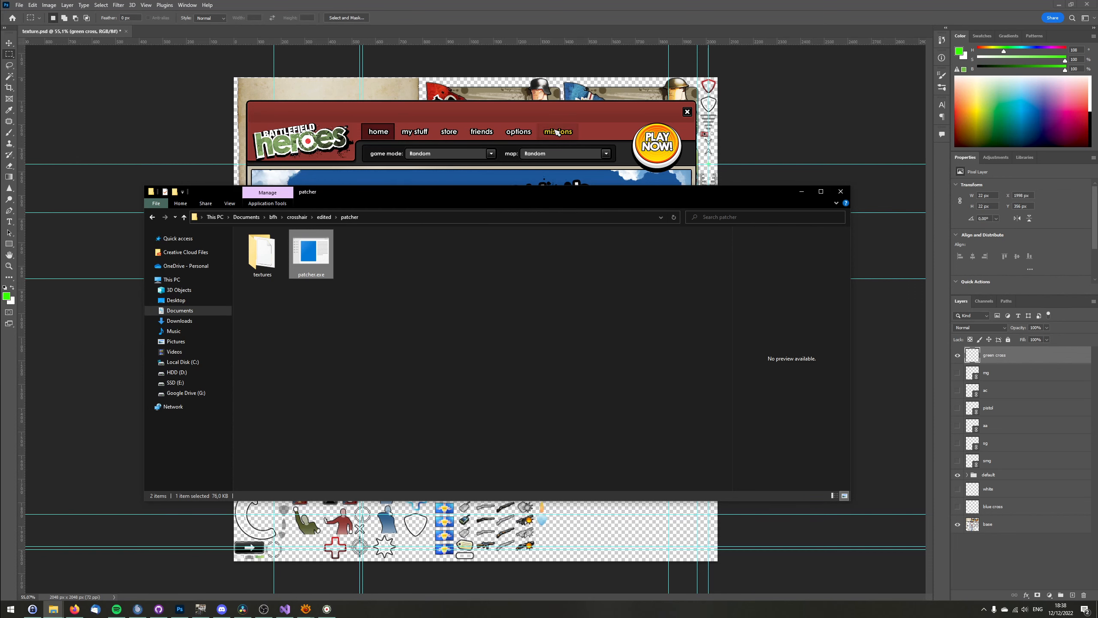
# Switch to Battlefield Heroes, start a match with random game mode and map, and examine the green cross crosshair in play.
pyautogui.click(554, 171)
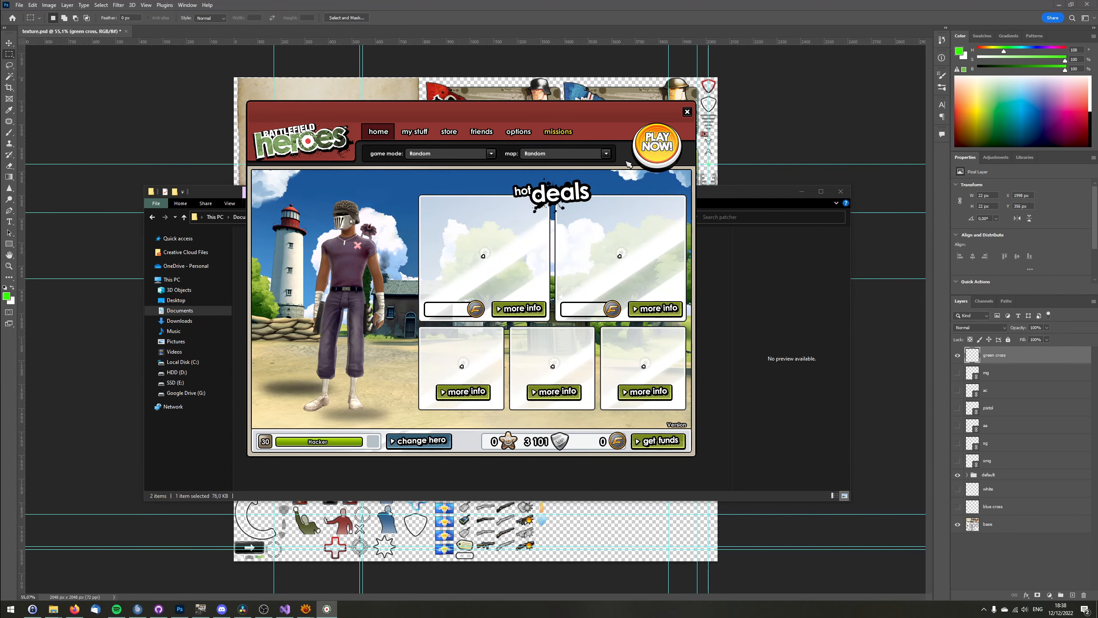
pyautogui.click(657, 150)
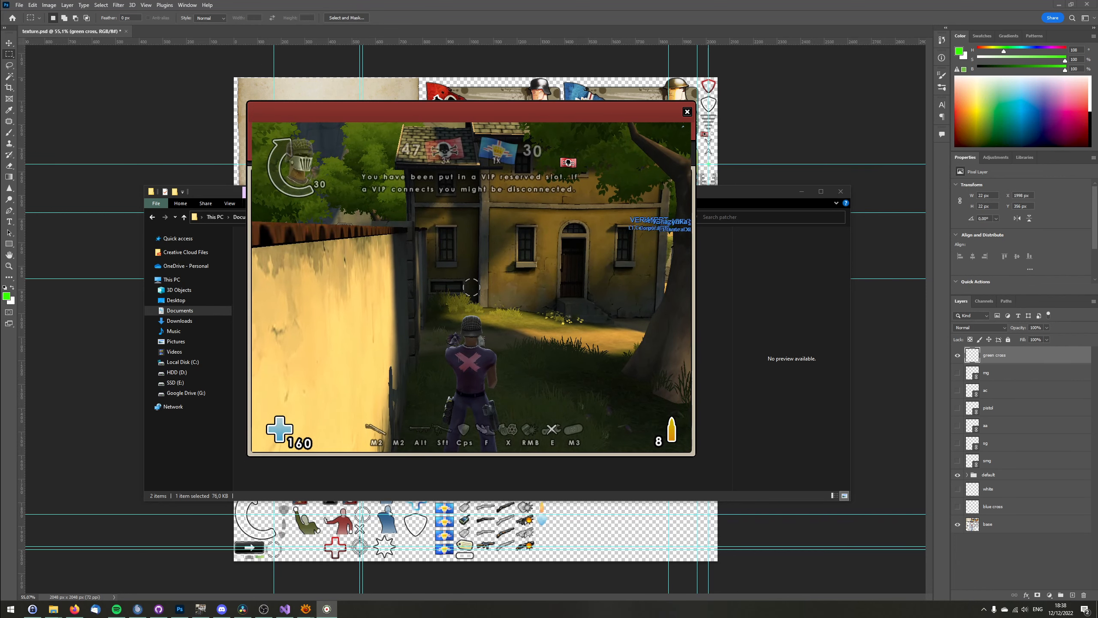
pyautogui.press('shift')
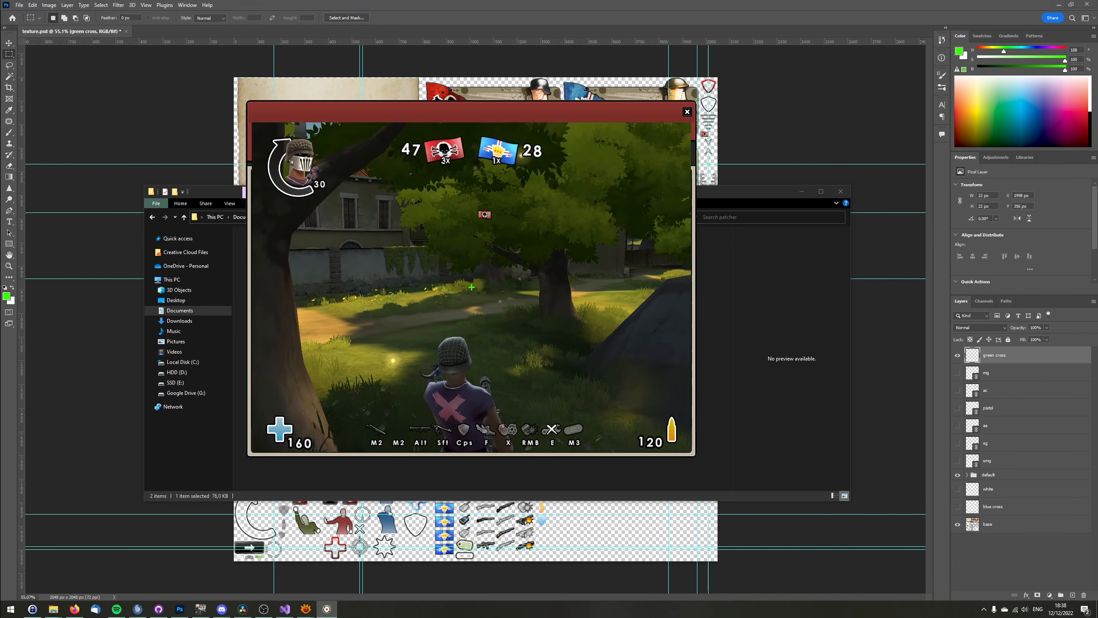
pyautogui.press('Tab')
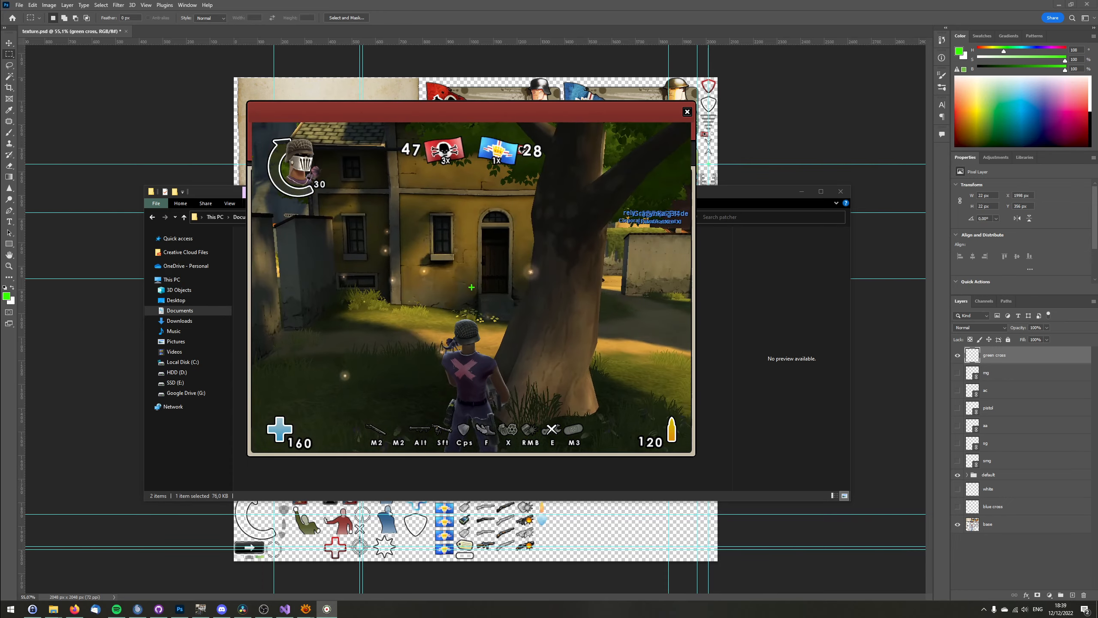
pyautogui.press('Tab')
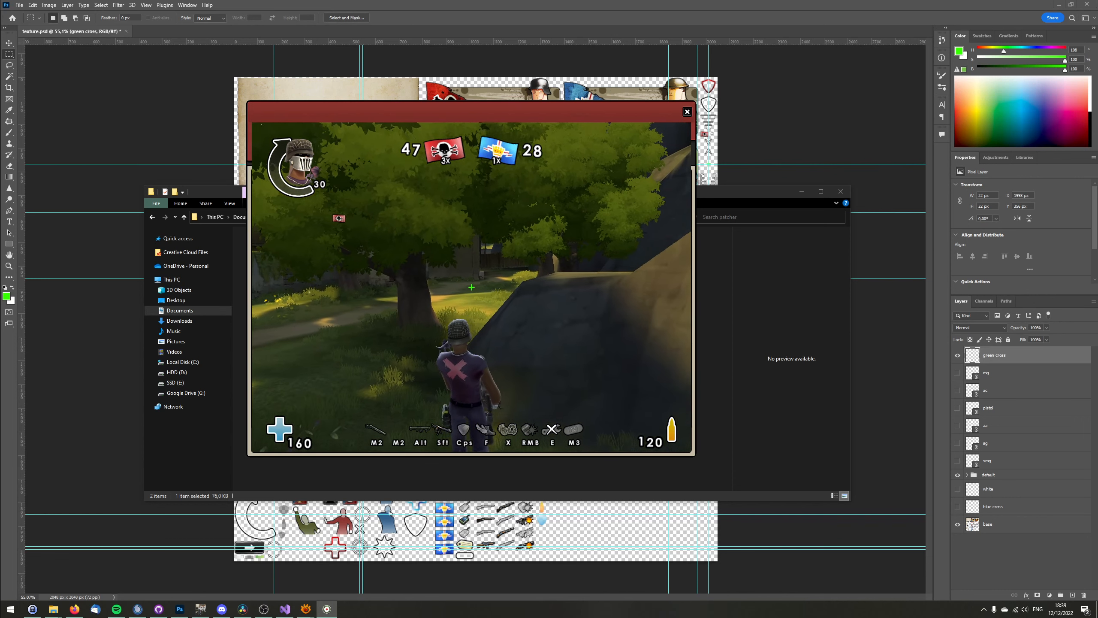
# Fire and switch between the hero's weapons to examine the crosshair for each one, and leave the match.
pyautogui.click(471, 287)
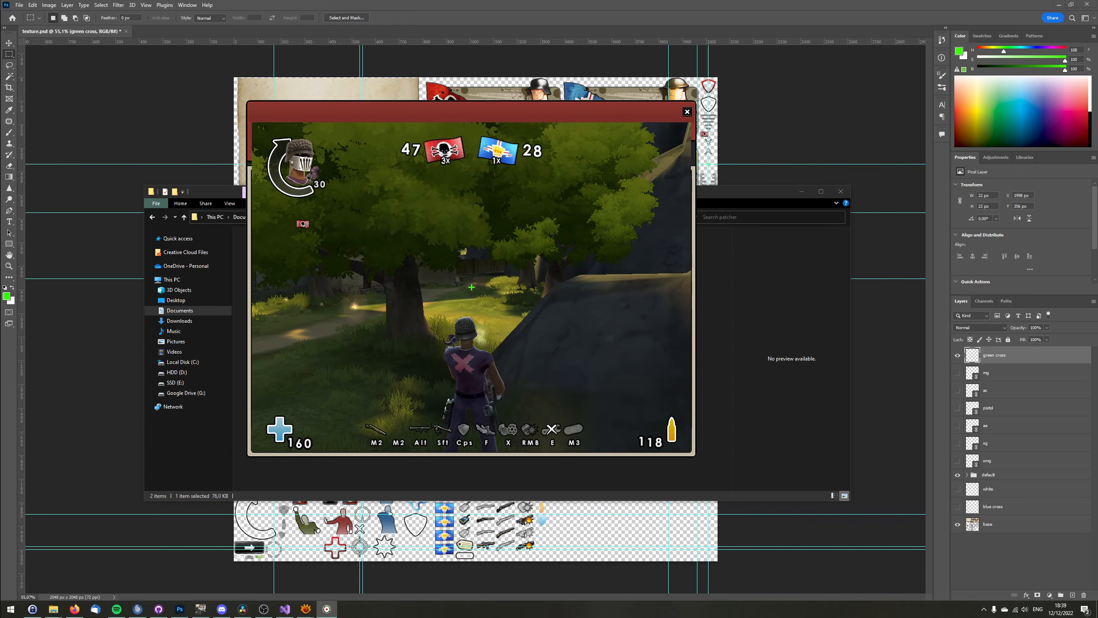
pyautogui.middleClick(472, 288)
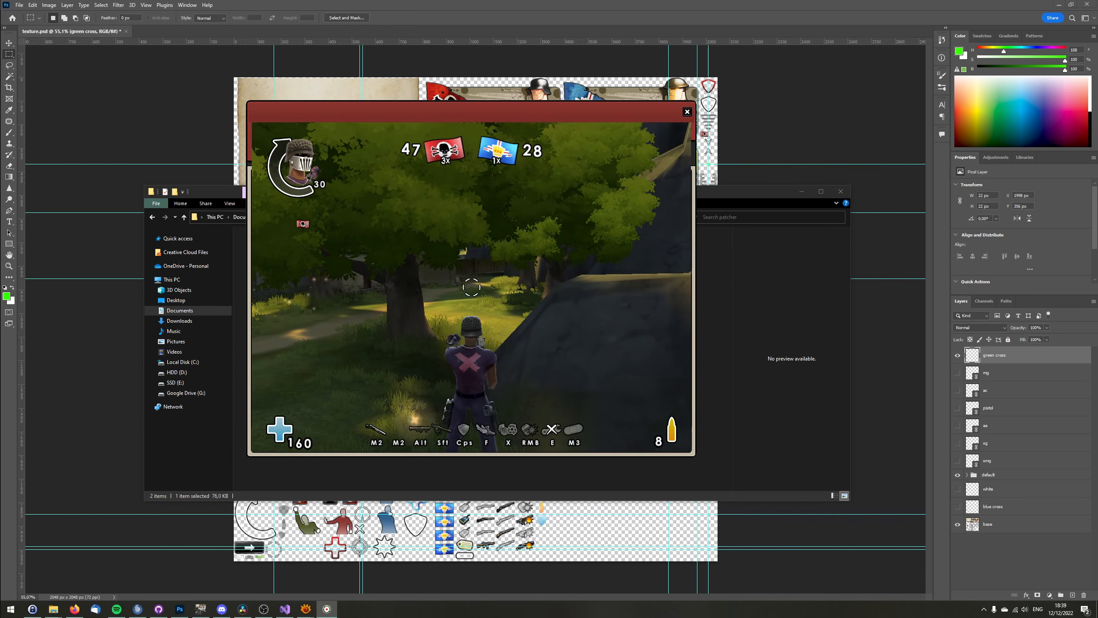
pyautogui.press('alt')
pyautogui.middleClick(471, 287)
pyautogui.press('shift')
pyautogui.click(472, 288)
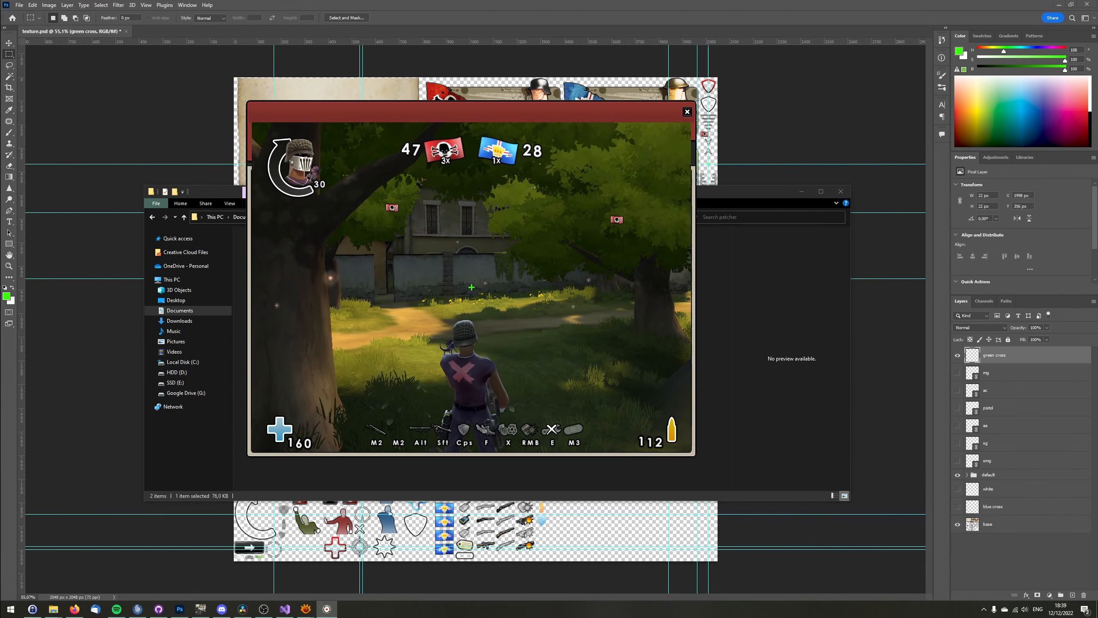
pyautogui.press('Escape')
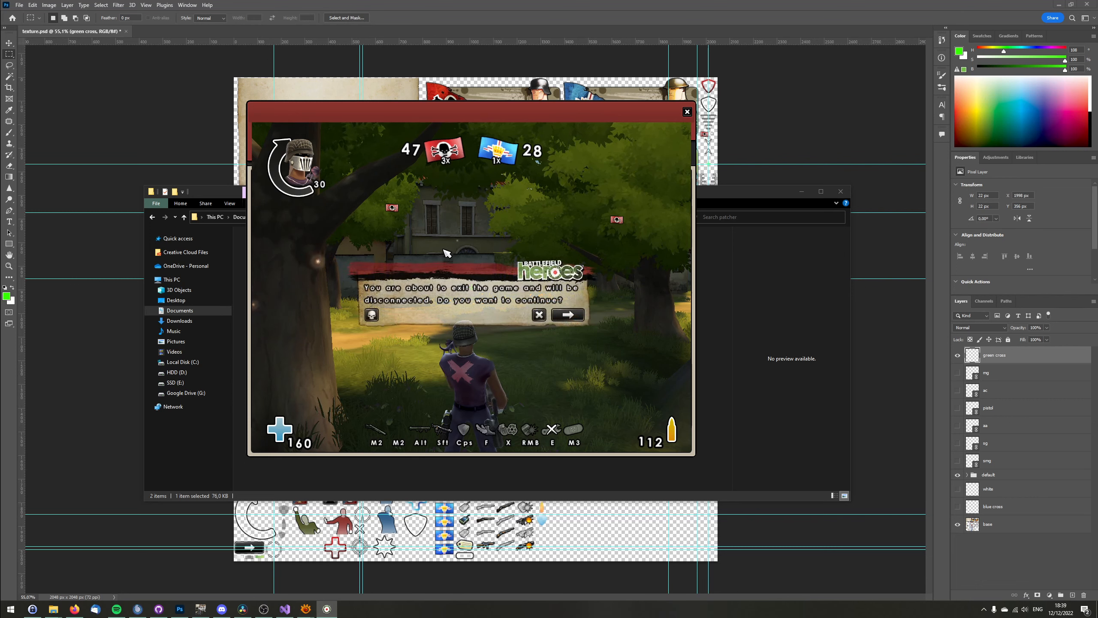
pyautogui.click(568, 316)
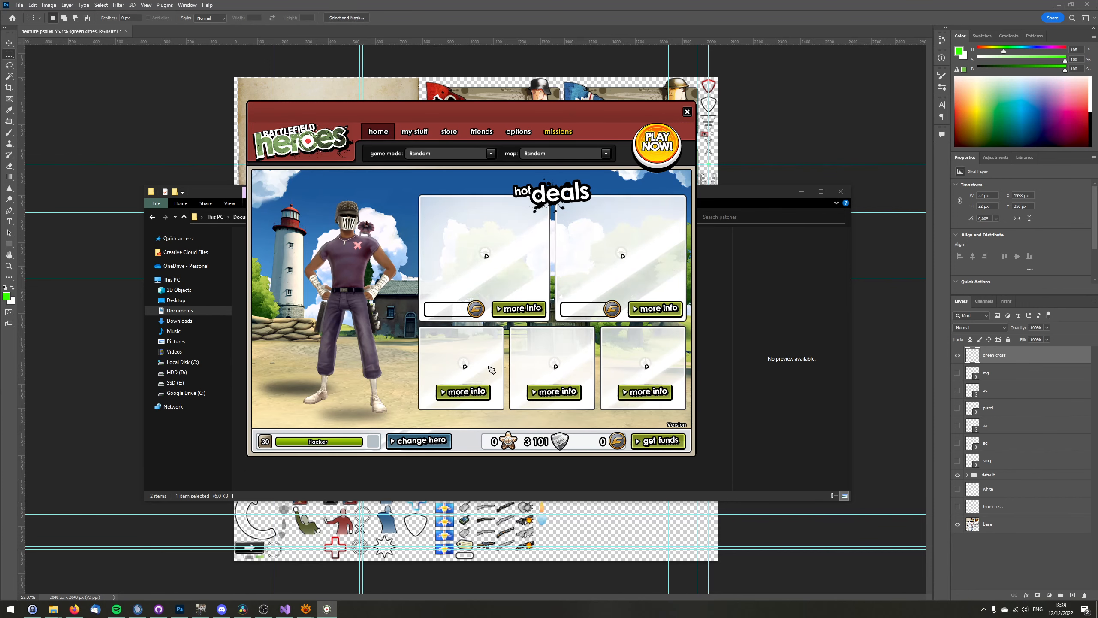
# Switch to GIMP and add a new 2048 x 2048 px transparent layer above tutorial.png.
pyautogui.click(199, 610)
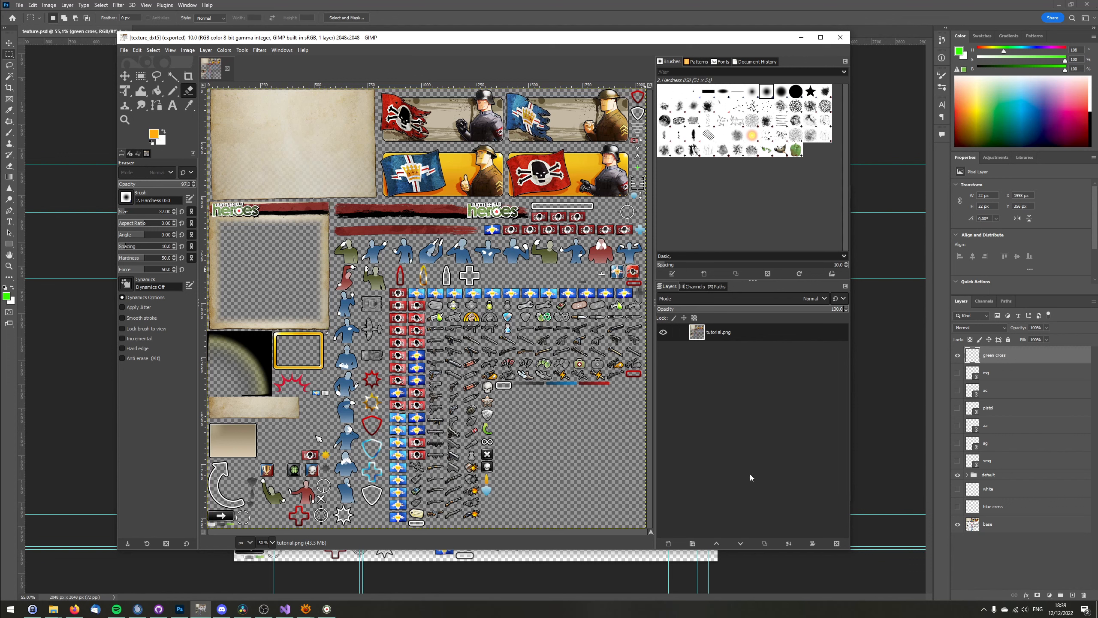
pyautogui.click(669, 544)
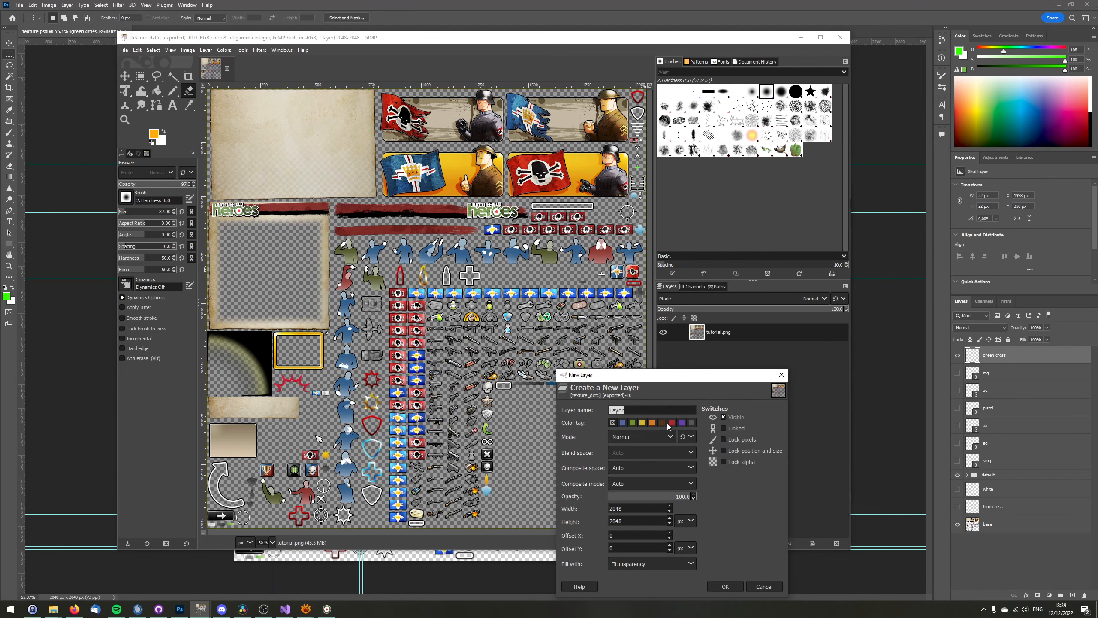
pyautogui.moveTo(660, 367); pyautogui.dragTo(587, 282)
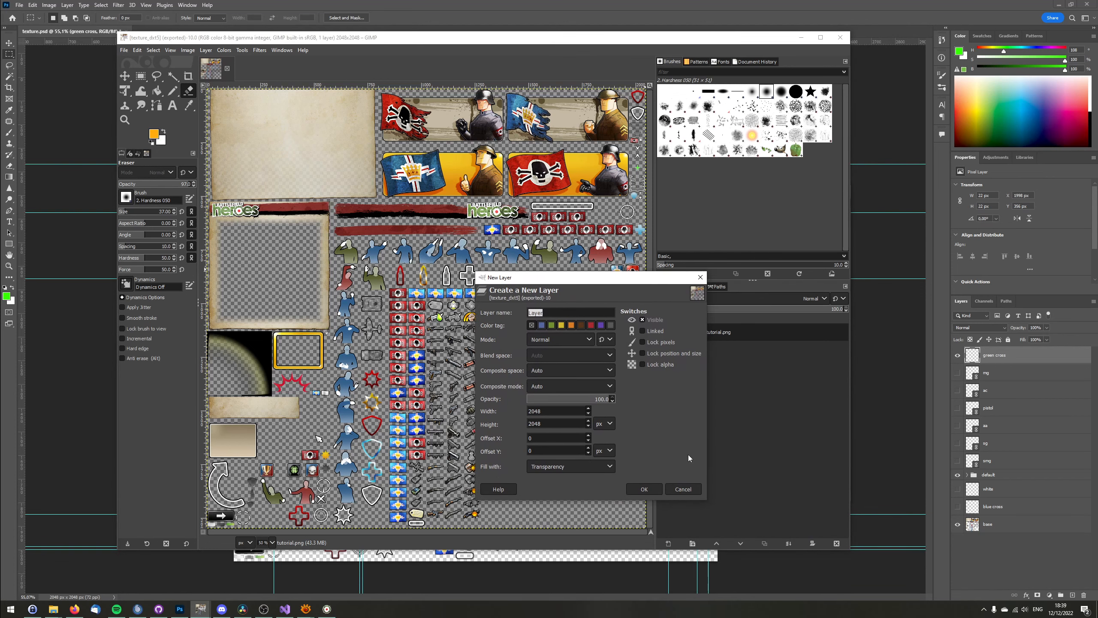
pyautogui.click(649, 490)
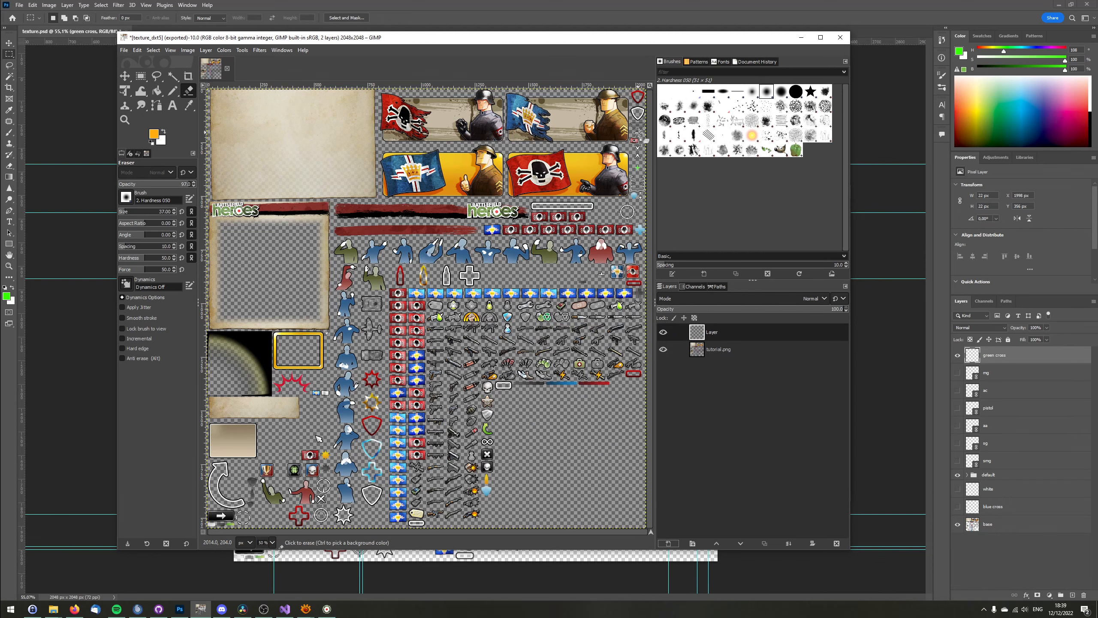
# Paint a rough orange outline around the green cross on the new layer using the Pencil tool at size 2.
pyautogui.press('>')
pyautogui.scroll(7, 638, 167)
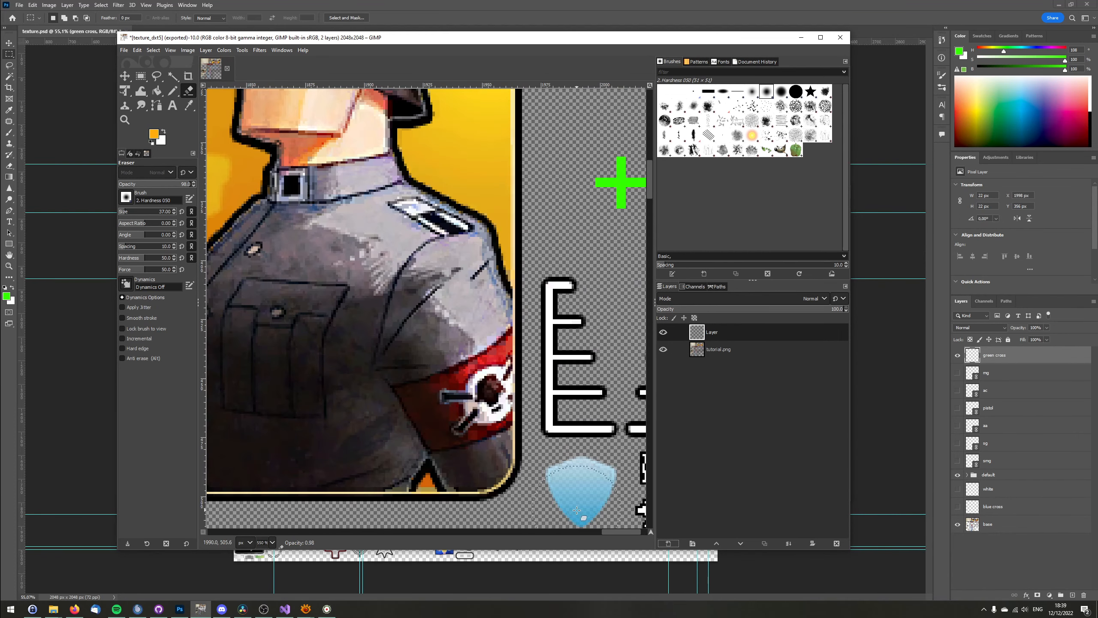
pyautogui.hscroll(2, 639, 166)
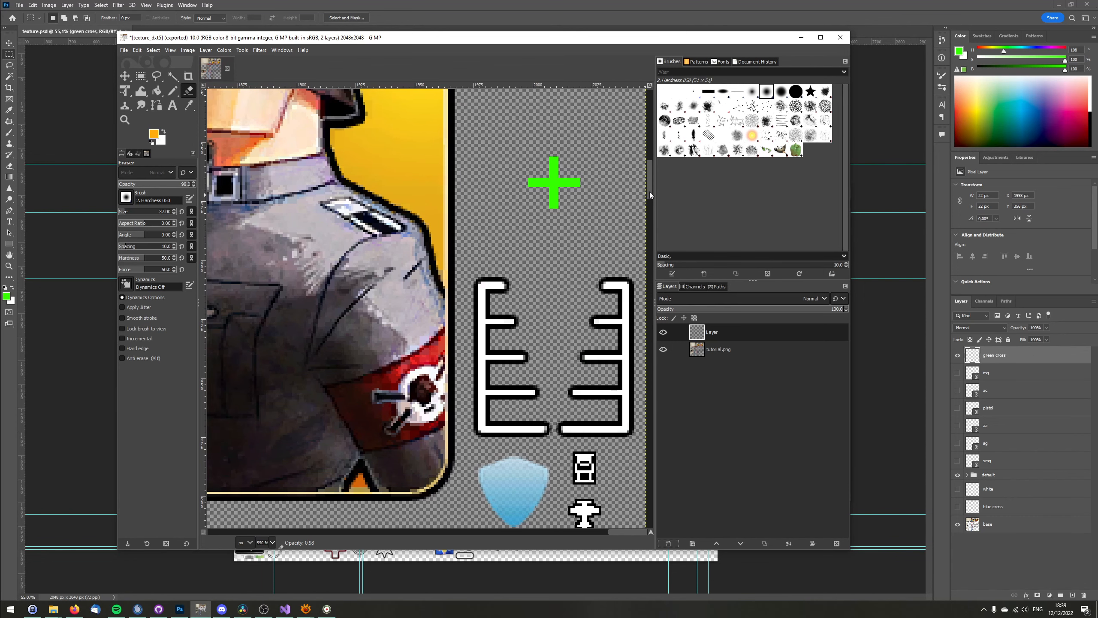
pyautogui.scroll(3, 650, 192)
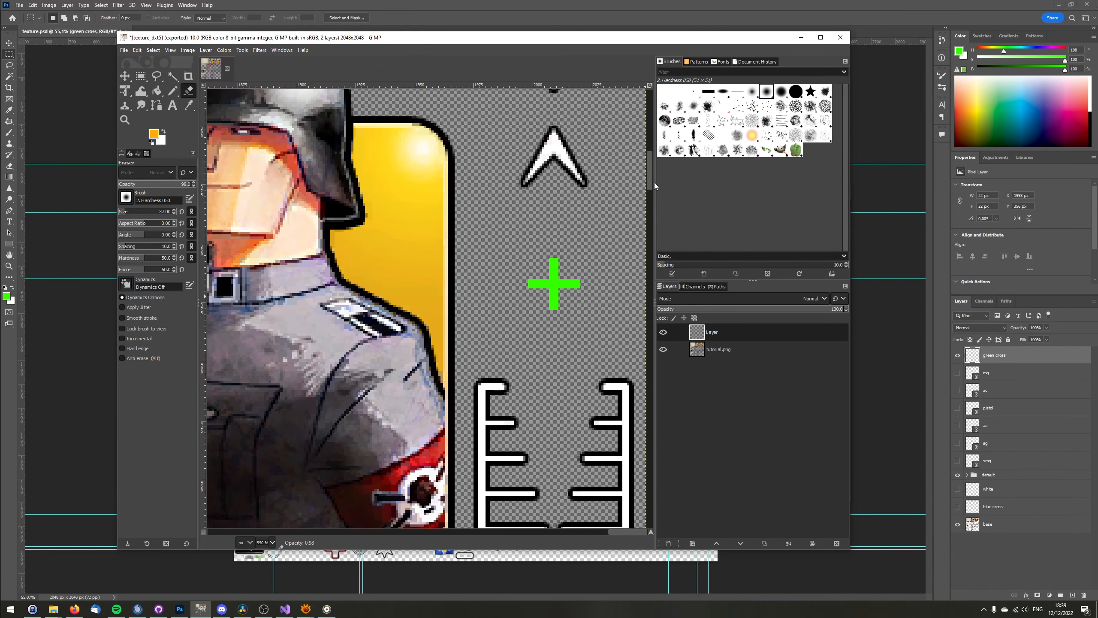
pyautogui.click(172, 90)
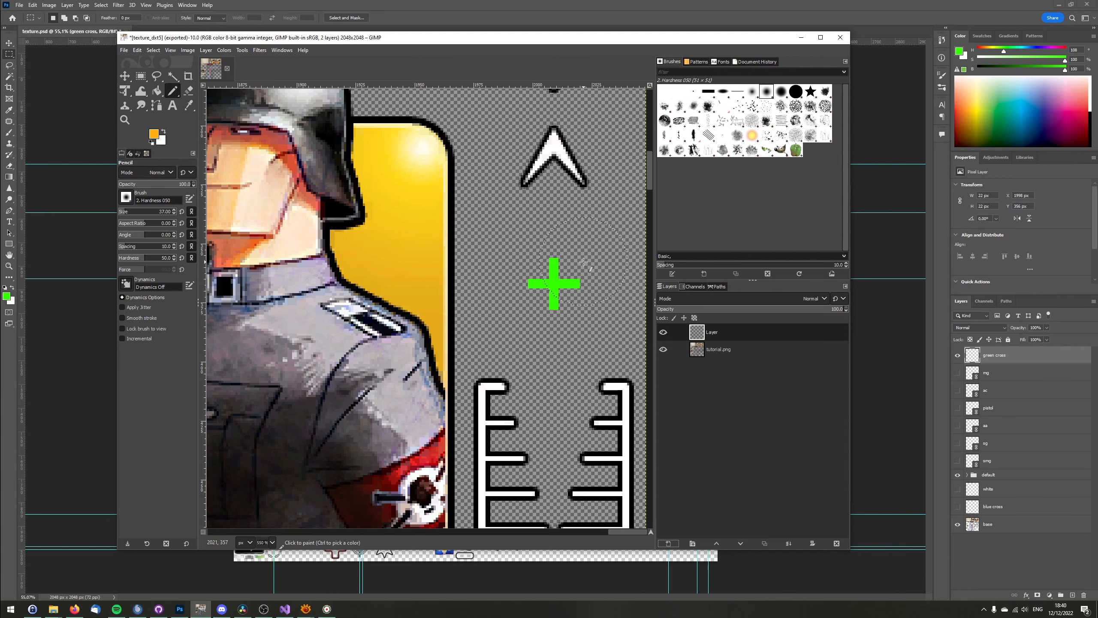
pyautogui.scroll(2, 589, 266)
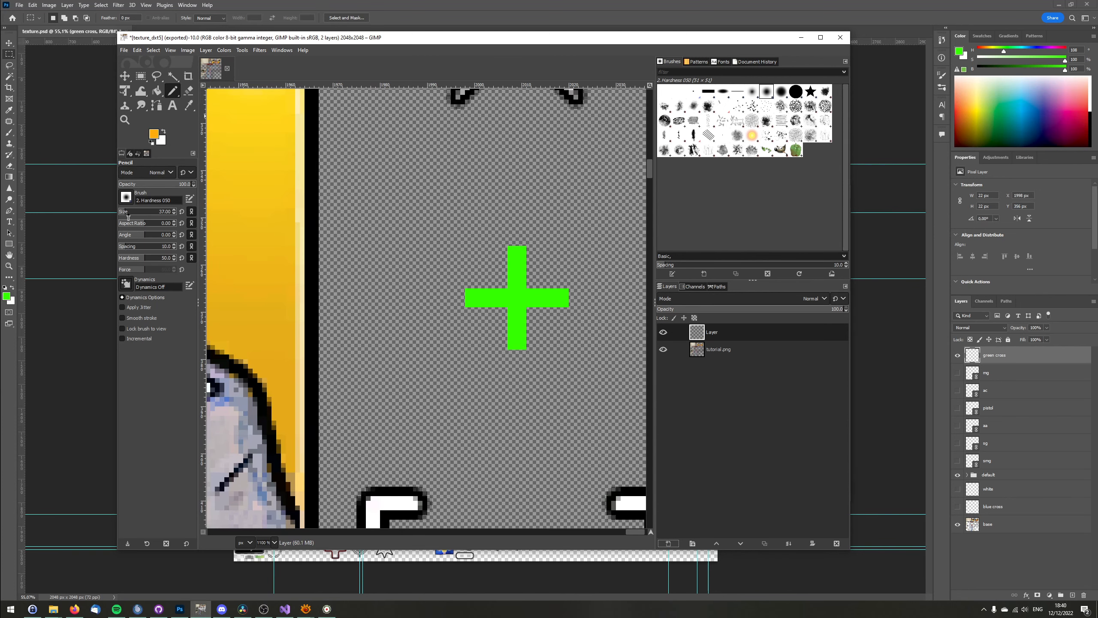
pyautogui.moveTo(129, 218); pyautogui.dragTo(117, 216)
pyautogui.moveTo(160, 214)
pyautogui.mouseDown()
pyautogui.moveTo(177, 213)
pyautogui.moveTo(157, 214)
pyautogui.mouseUp()
pyautogui.press('Return')
pyautogui.moveTo(500, 247)
pyautogui.mouseDown()
pyautogui.moveTo(500, 279)
pyautogui.moveTo(474, 281)
pyautogui.mouseUp()
pyautogui.press('ctrl')
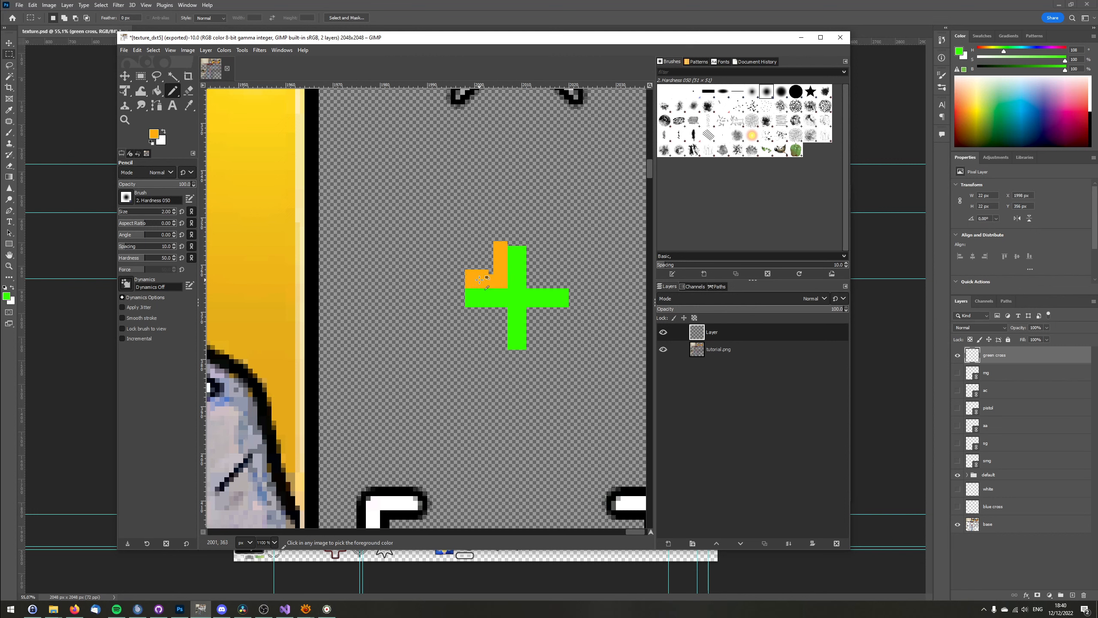
pyautogui.hotkey('ctrl', 'z')
pyautogui.moveTo(502, 251)
pyautogui.mouseDown()
pyautogui.moveTo(500, 281)
pyautogui.moveTo(454, 280)
pyautogui.moveTo(459, 314)
pyautogui.moveTo(508, 314)
pyautogui.moveTo(505, 353)
pyautogui.moveTo(529, 352)
pyautogui.moveTo(527, 315)
pyautogui.moveTo(571, 310)
pyautogui.moveTo(571, 291)
pyautogui.moveTo(532, 290)
pyautogui.moveTo(526, 244)
pyautogui.moveTo(503, 248)
pyautogui.mouseUp()
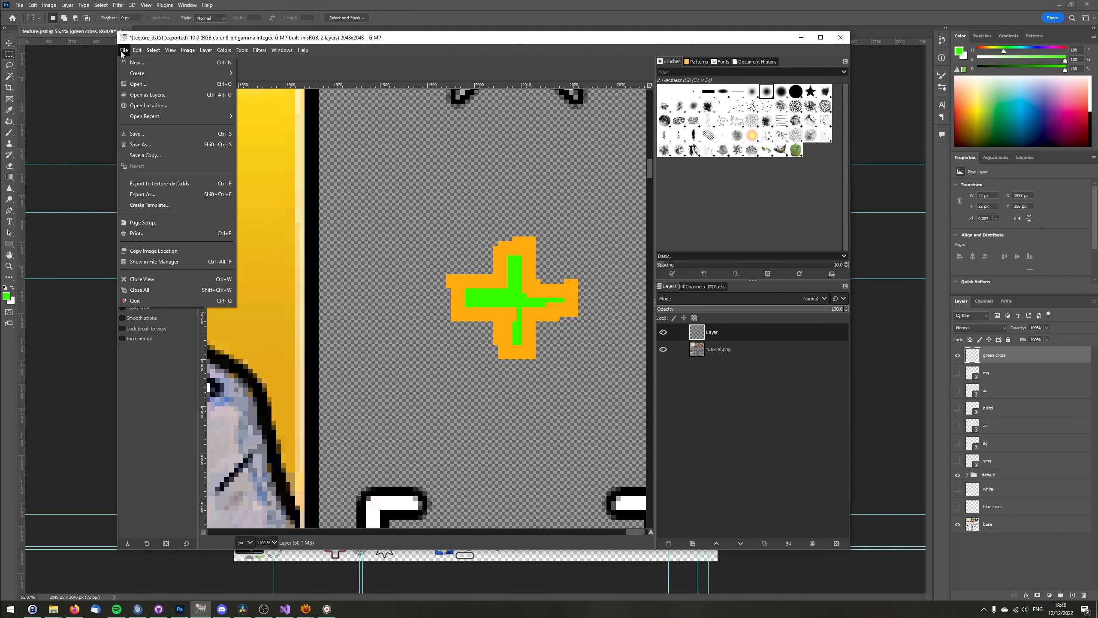
# Begin exporting the image as texture_dxt5.dds in the tutorial folder, replacing the existing file.
pyautogui.click(170, 193)
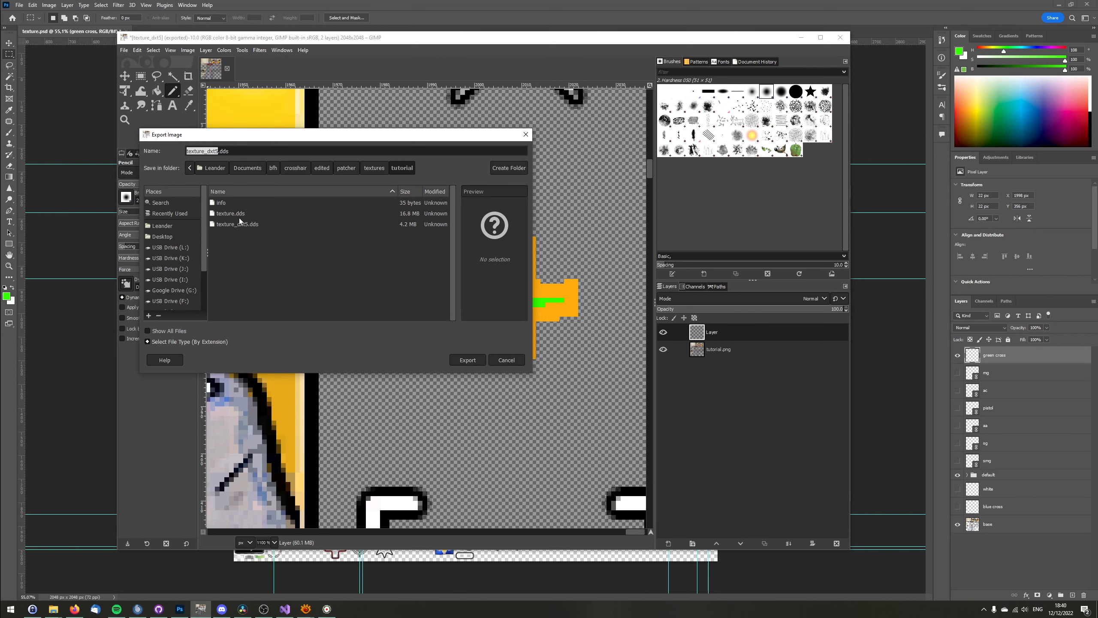
pyautogui.click(249, 224)
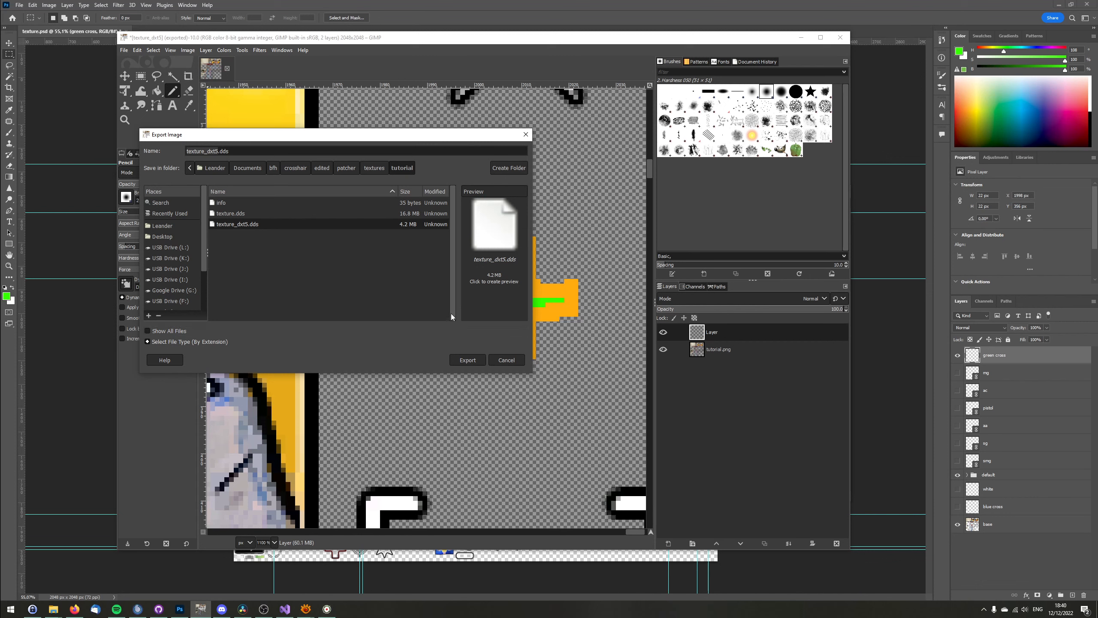
pyautogui.click(465, 360)
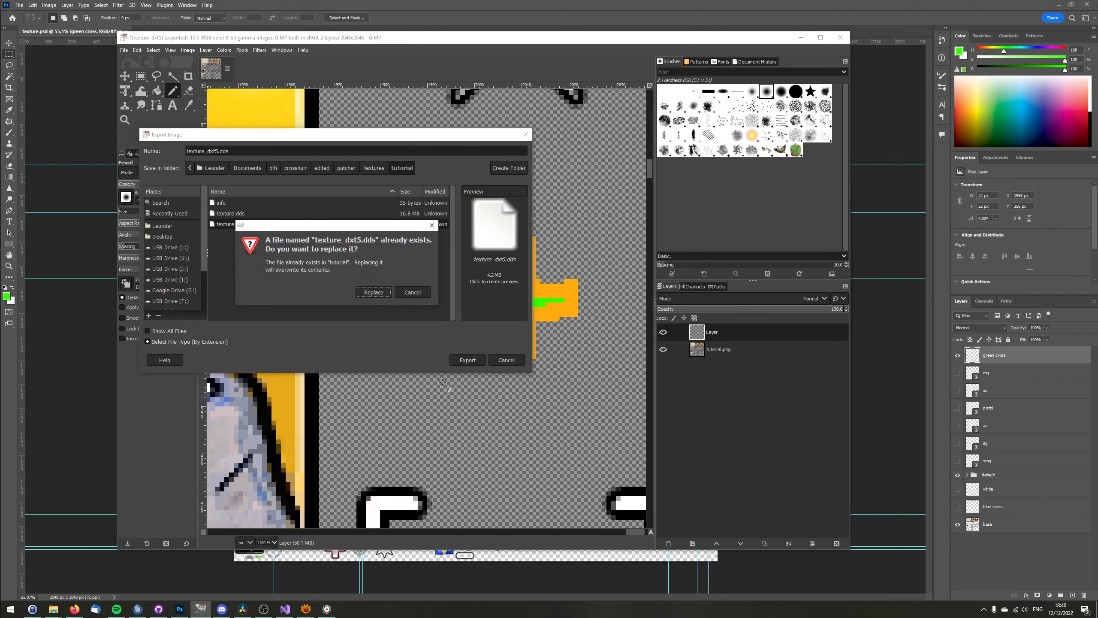
pyautogui.click(371, 295)
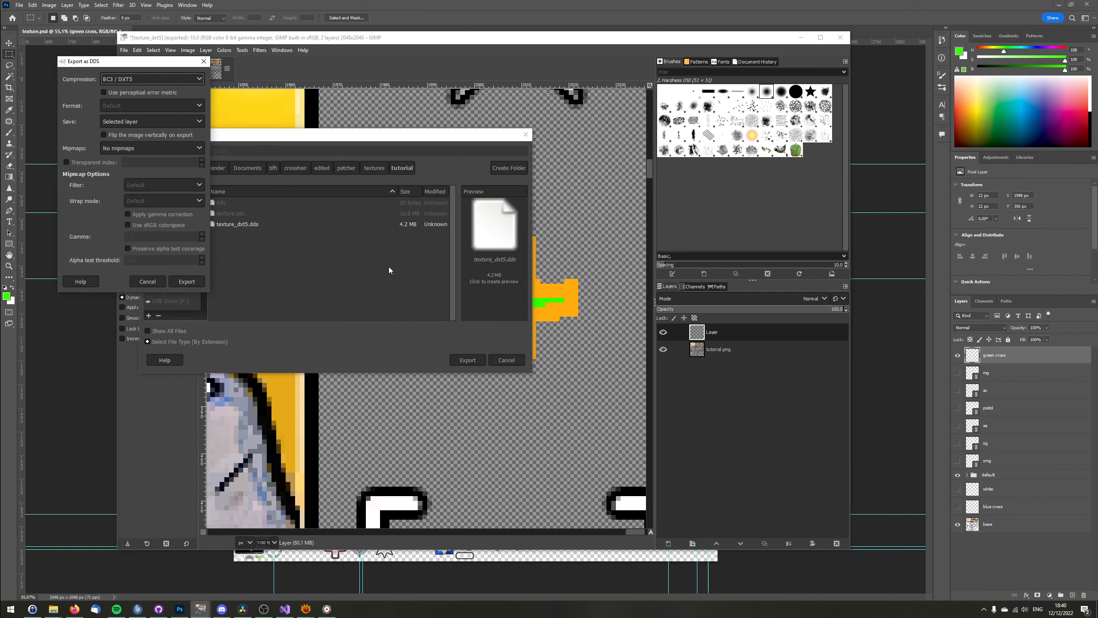
# Export the DDS with all visible layers saved, BC3 / DXT5 compression and no mipmaps.
pyautogui.moveTo(140, 63); pyautogui.dragTo(307, 82)
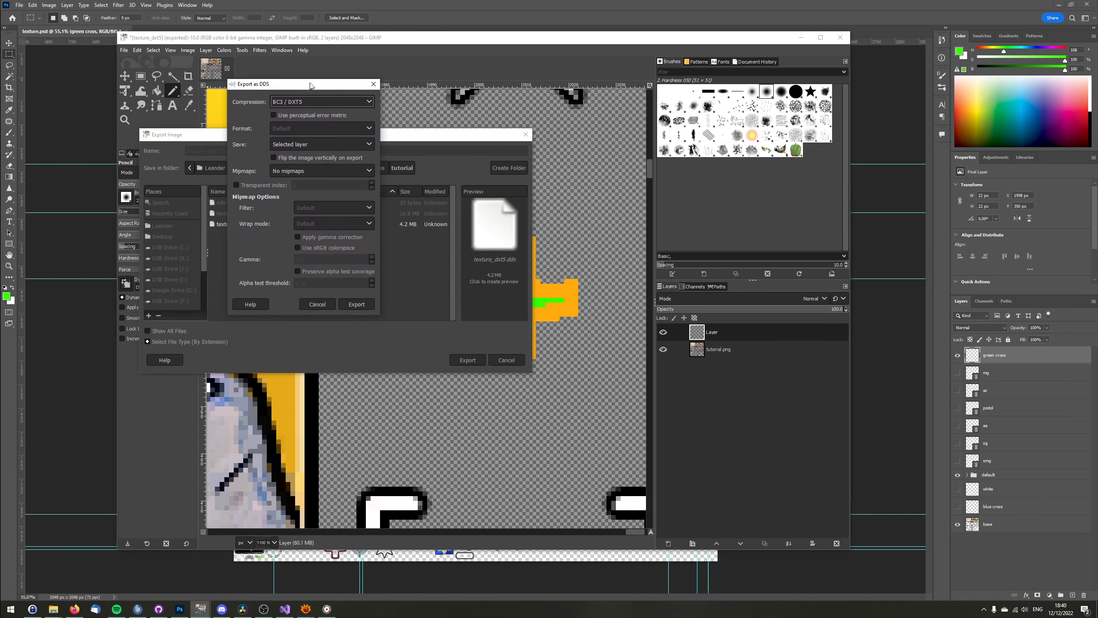
pyautogui.click(298, 139)
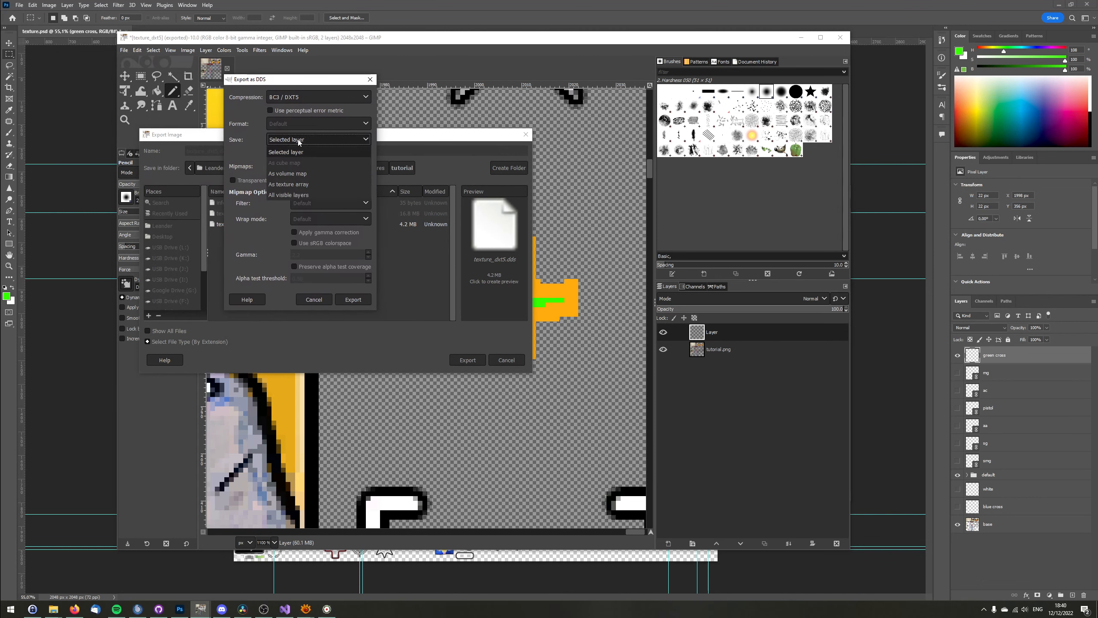
pyautogui.click(295, 196)
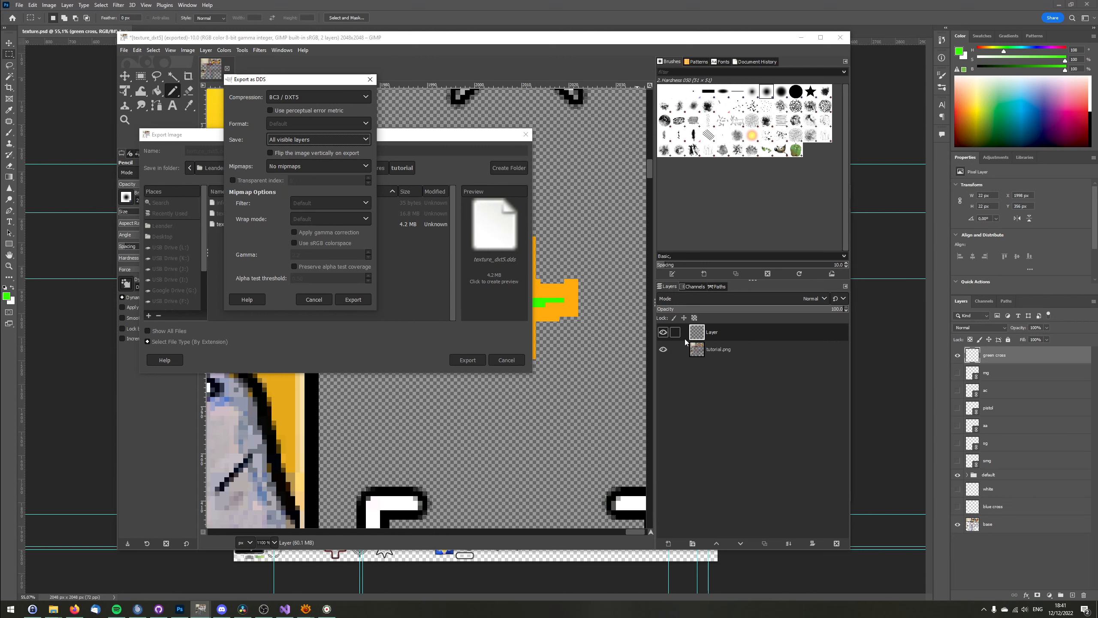
pyautogui.click(297, 141)
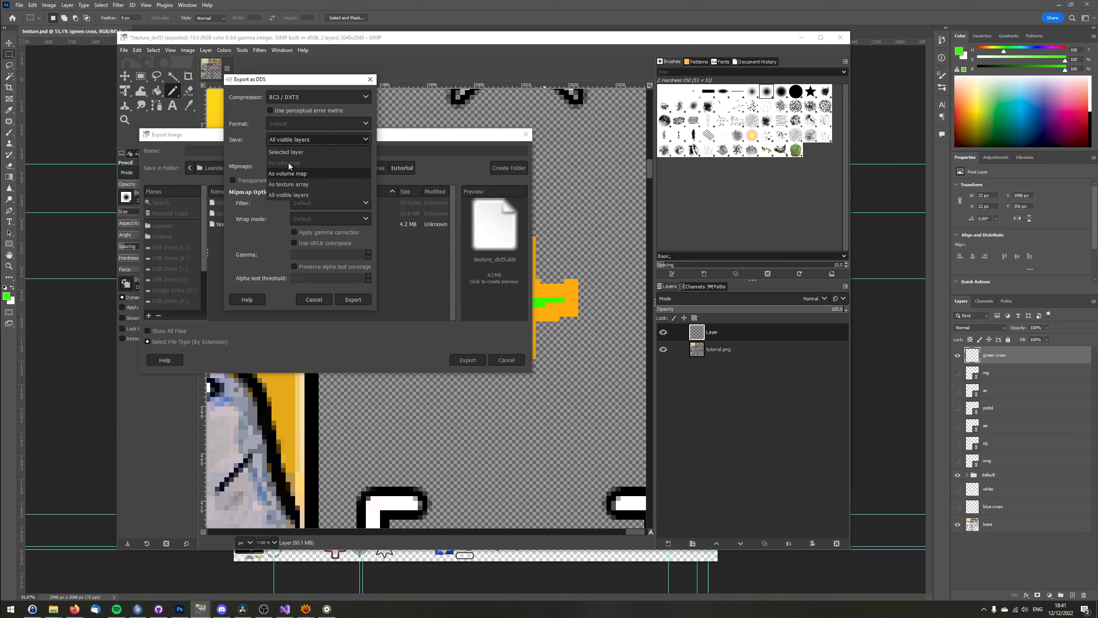
pyautogui.click(287, 152)
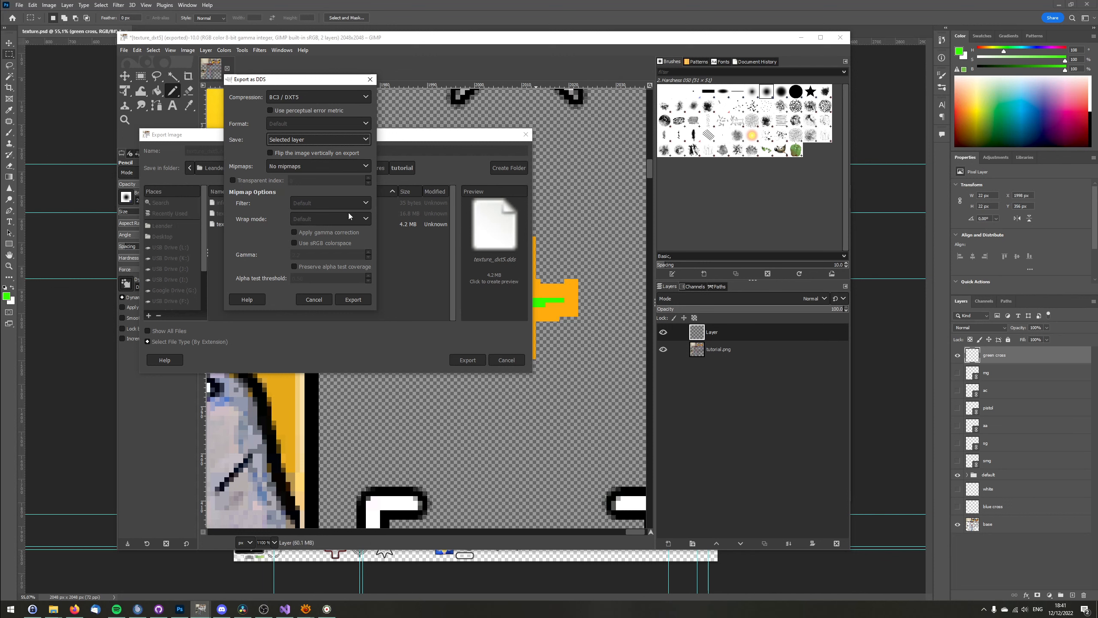
pyautogui.click(294, 141)
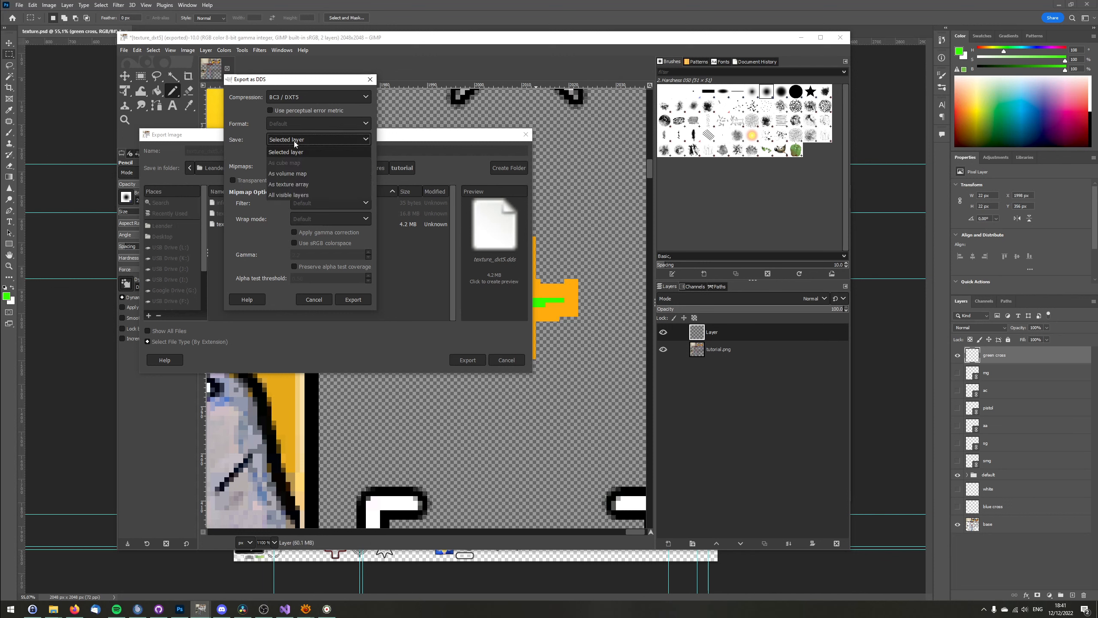
pyautogui.click(292, 196)
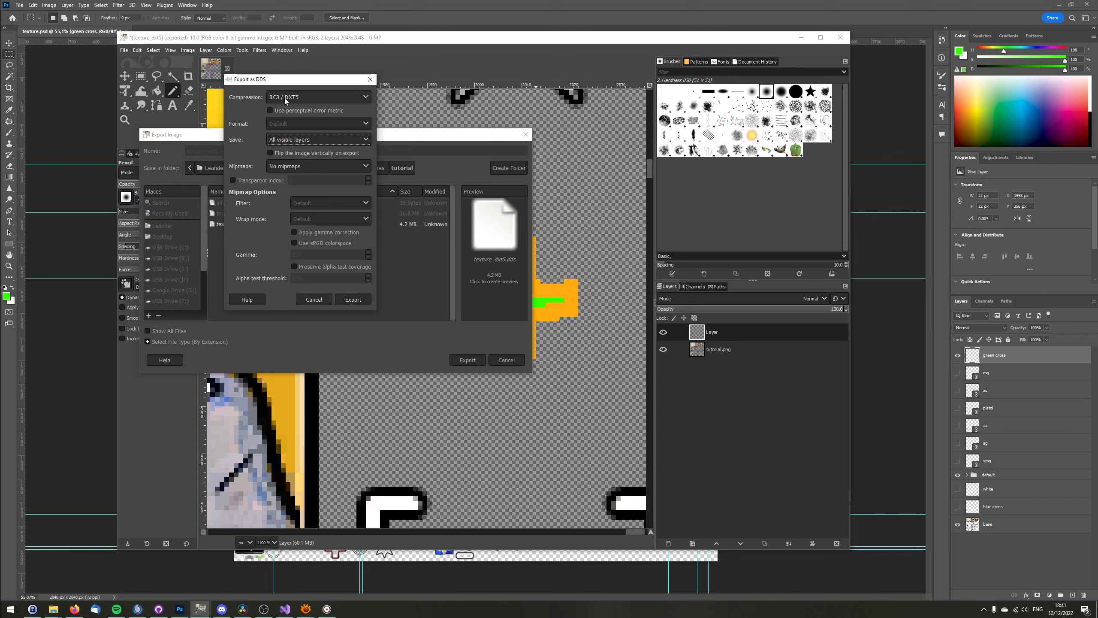
pyautogui.click(354, 300)
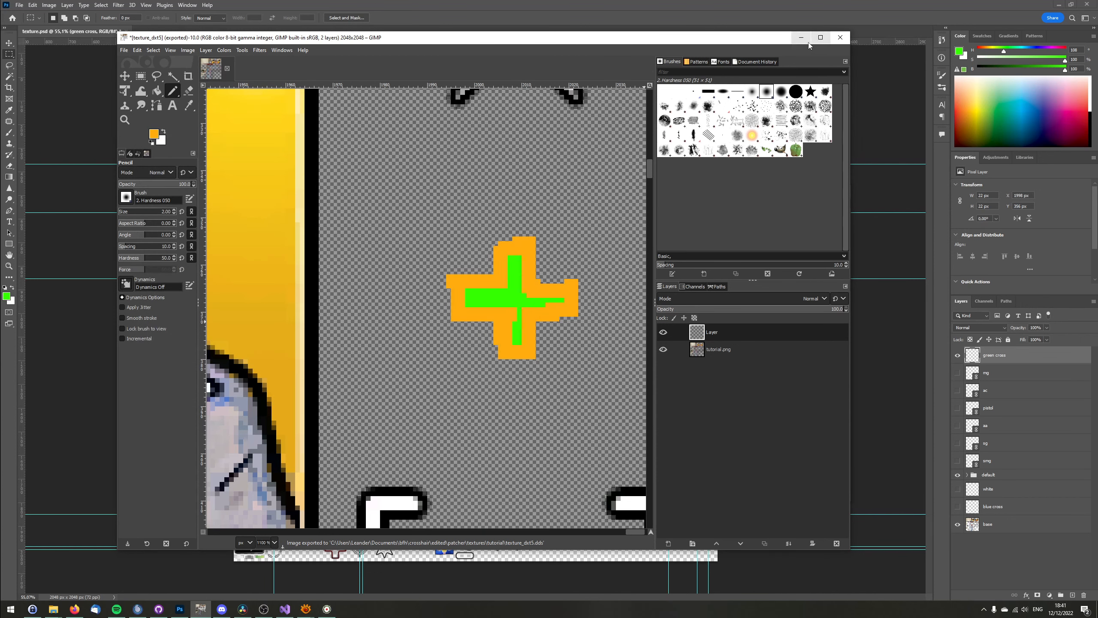
# Run patcher.exe from the patcher folder in File Explorer and apply texture pack id 5, Tutorial.
pyautogui.moveTo(54, 611)
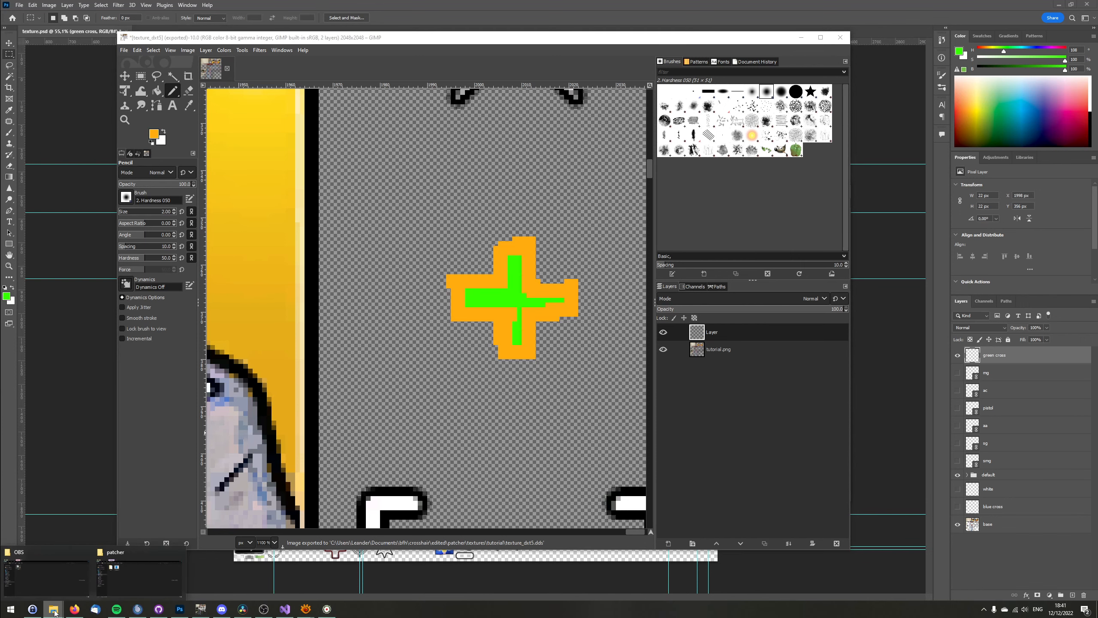
pyautogui.click(165, 572)
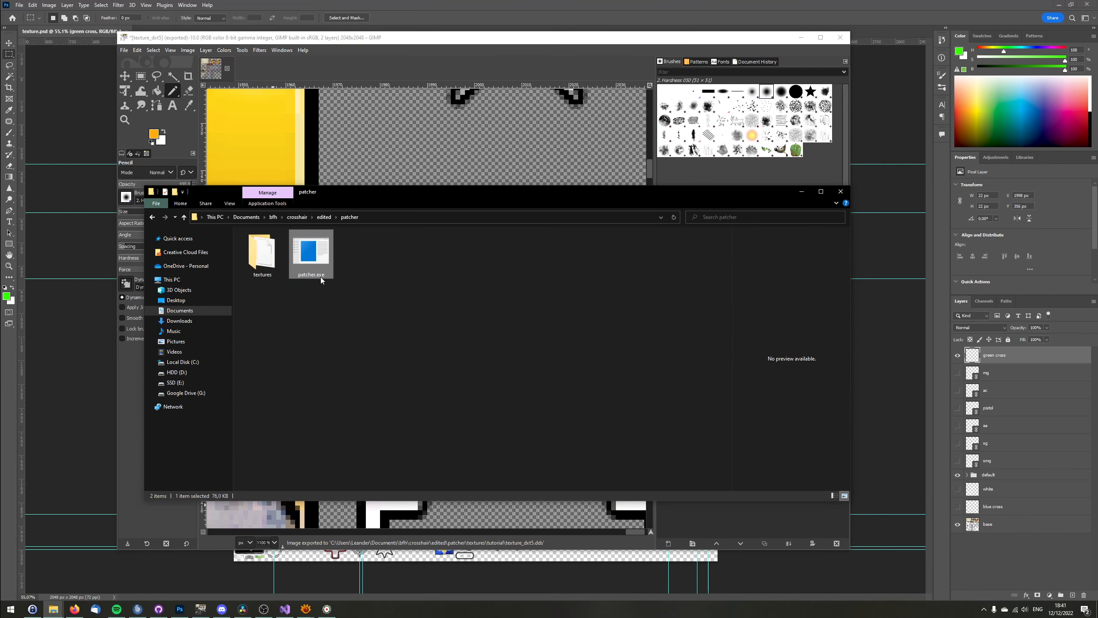
pyautogui.click(513, 478)
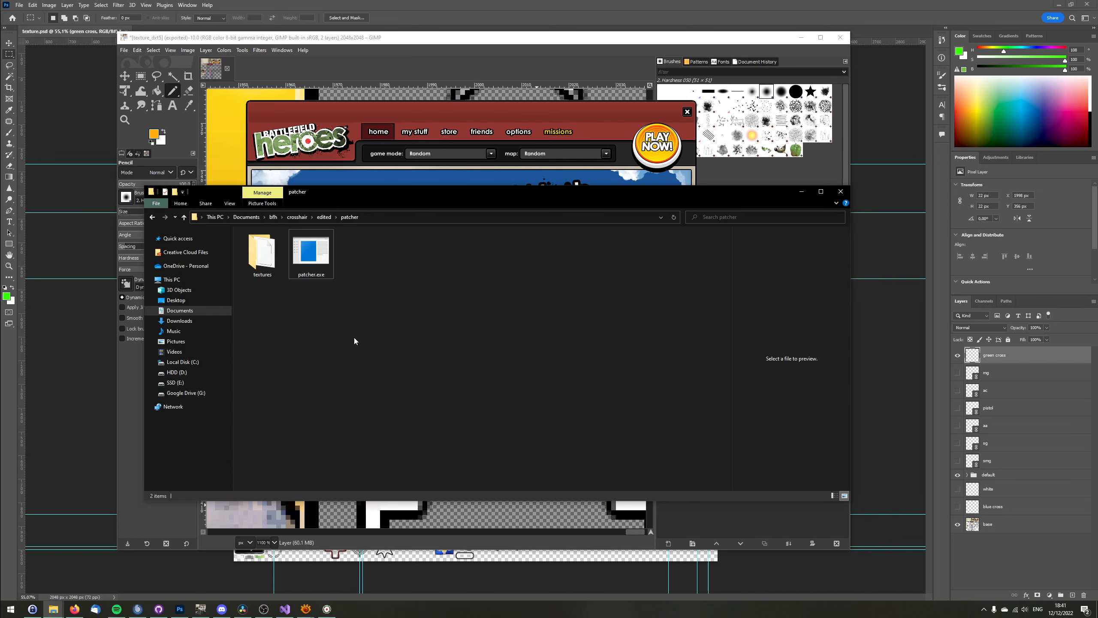
pyautogui.doubleClick(314, 259)
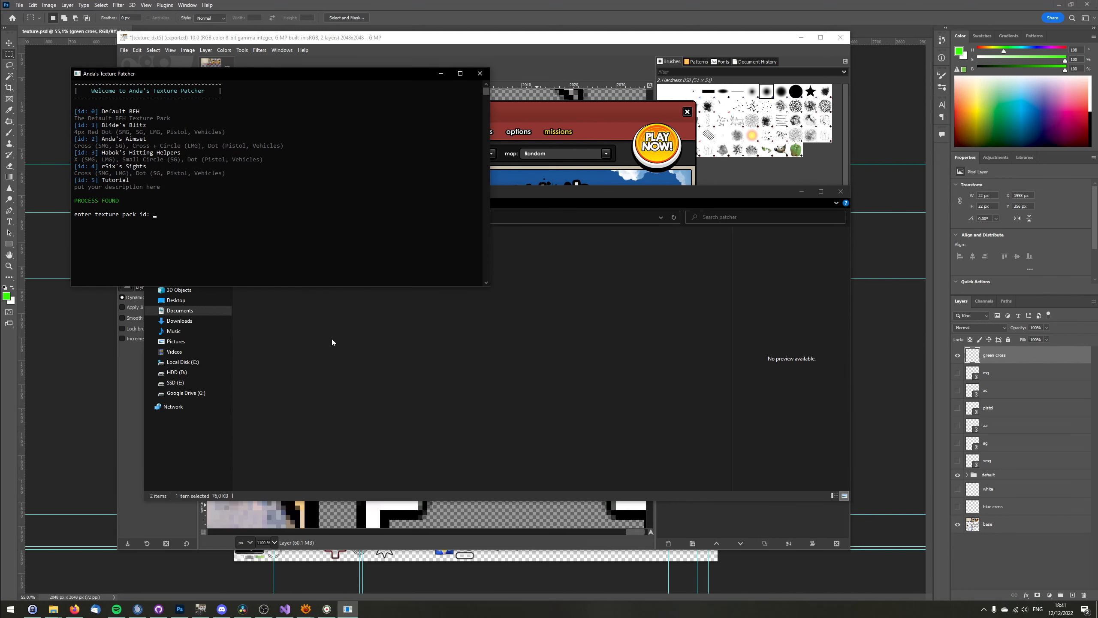
pyautogui.write('5')
pyautogui.press('Return')
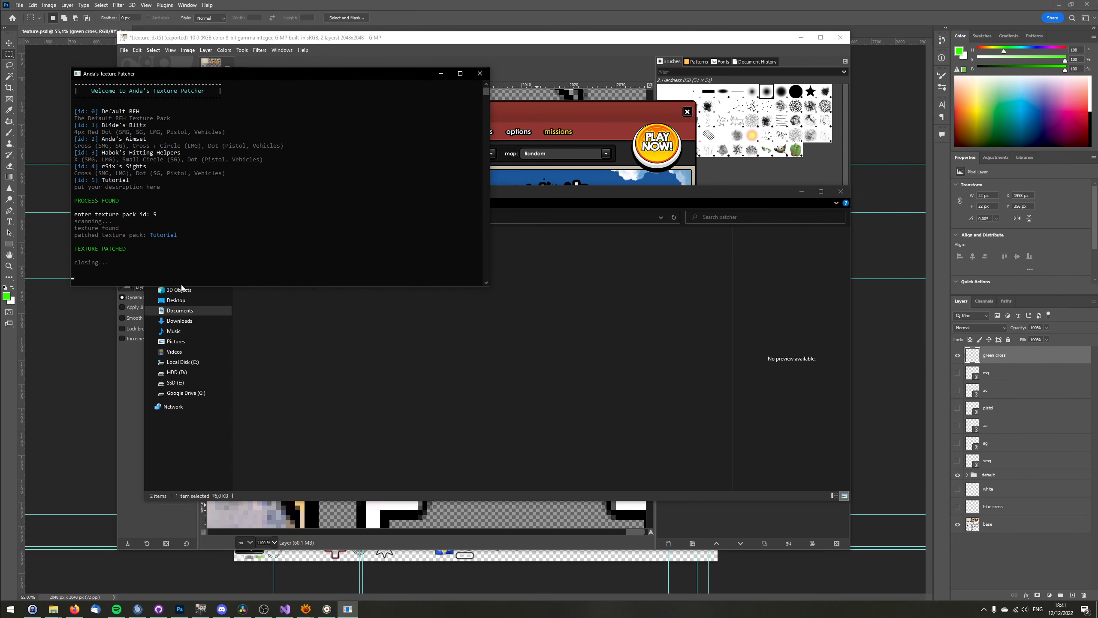
# Switch to Battlefield Heroes, start a new random match and move the hero to check the orange-outlined crosshair.
pyautogui.click(621, 166)
pyautogui.click(666, 149)
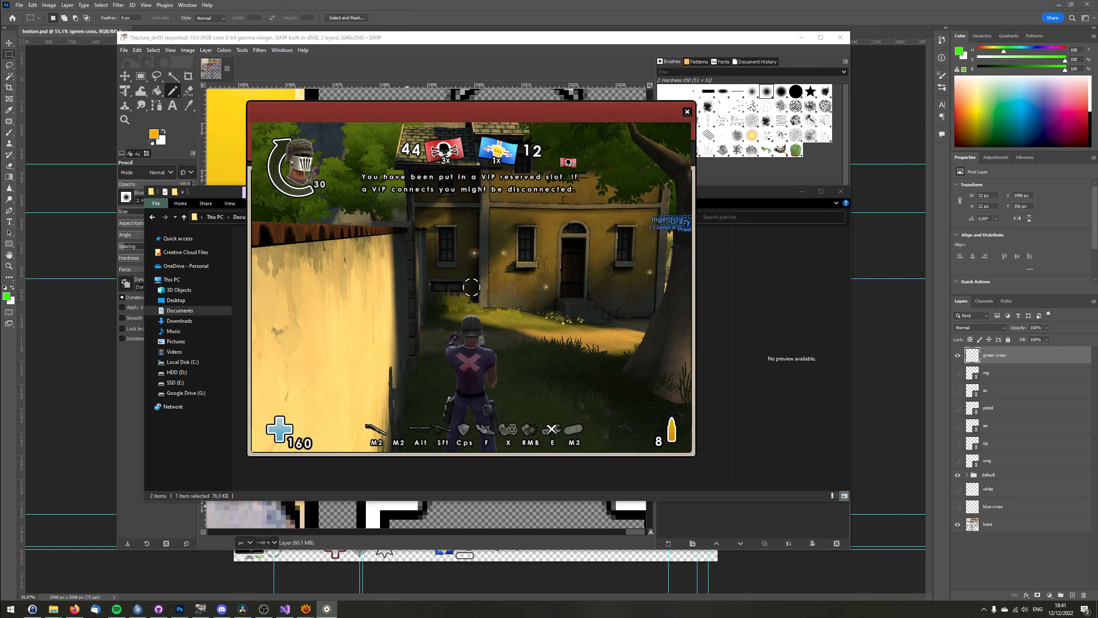
pyautogui.press('shift')
pyautogui.press('w')
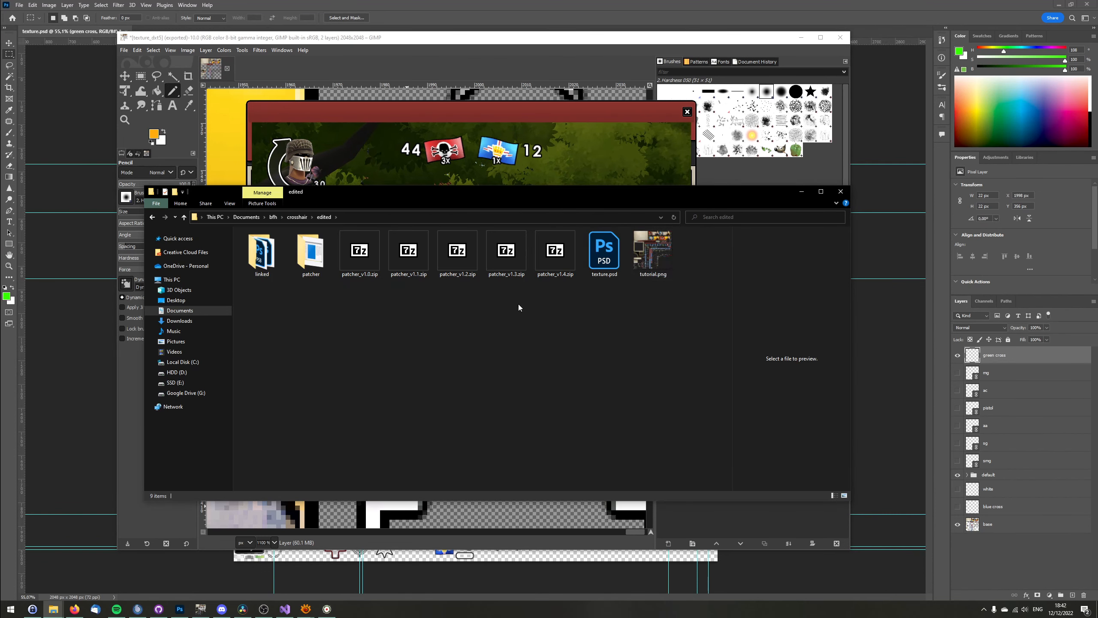
# Browse to patcher > textures > tutorial in File Explorer and view texture_dxt5.dds in XnView MP, closing the viewer when done.
pyautogui.moveTo(718, 204); pyautogui.dragTo(654, 210)
pyautogui.doubleClick(251, 271)
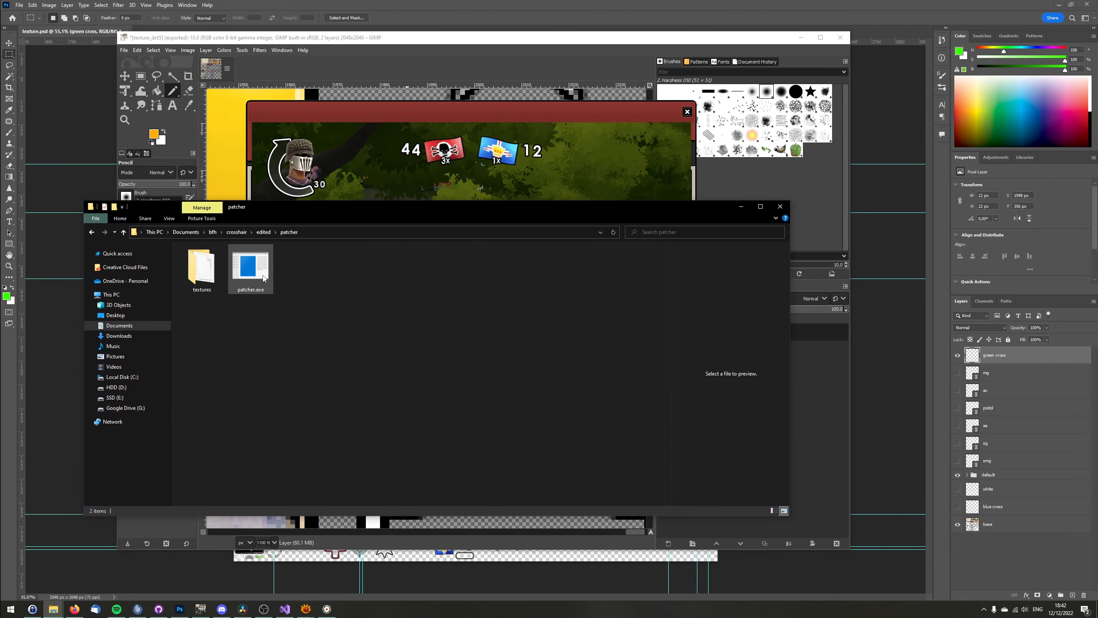
pyautogui.doubleClick(201, 269)
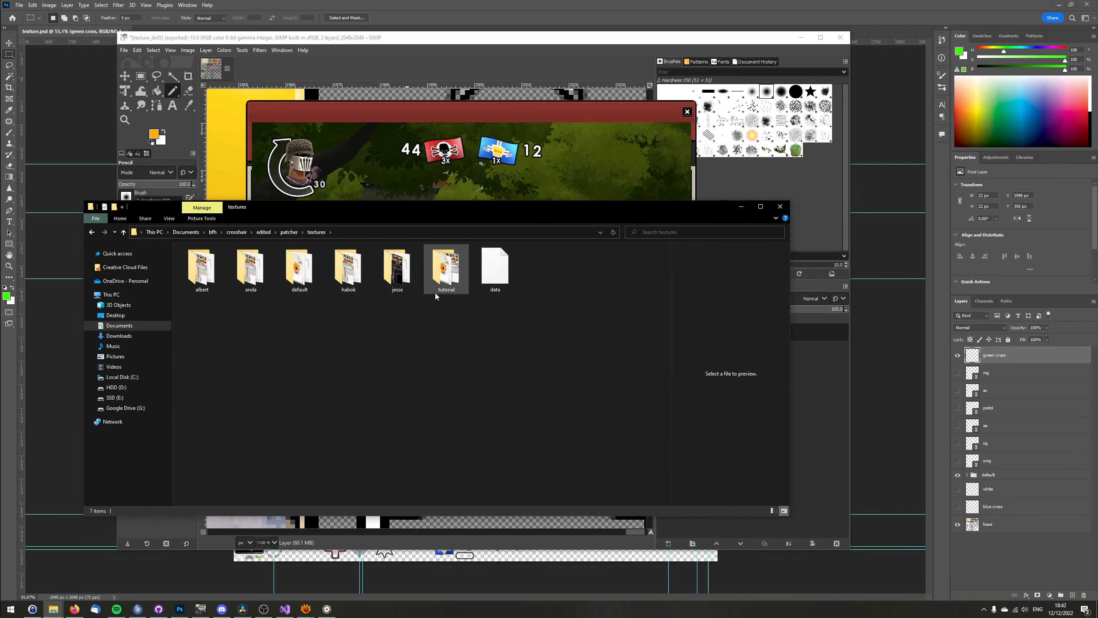
pyautogui.doubleClick(446, 268)
pyautogui.doubleClick(298, 266)
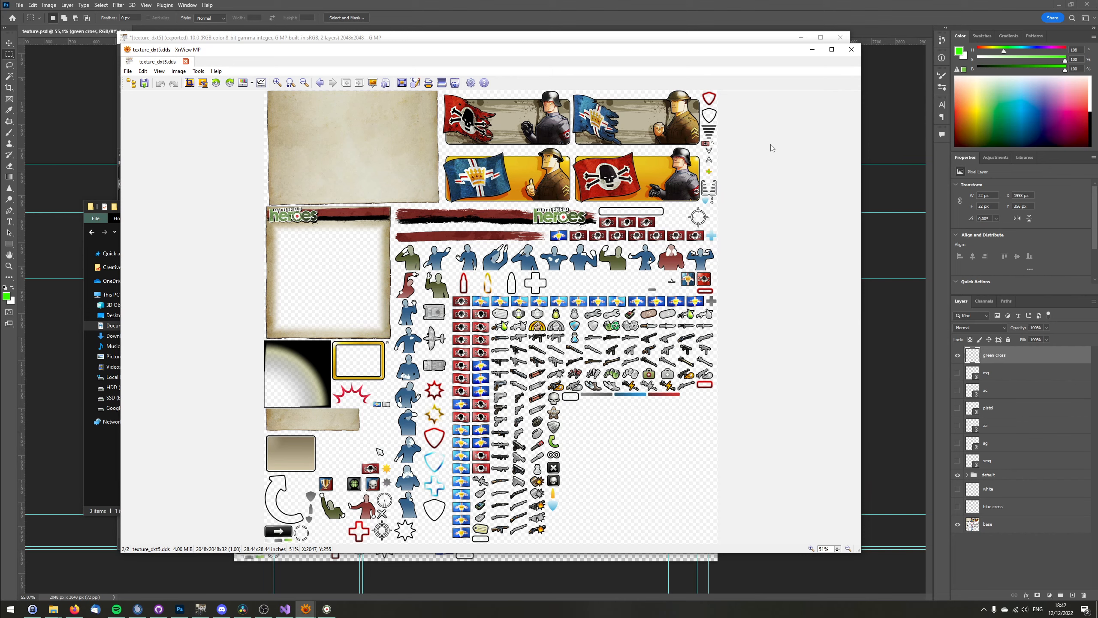
pyautogui.click(852, 50)
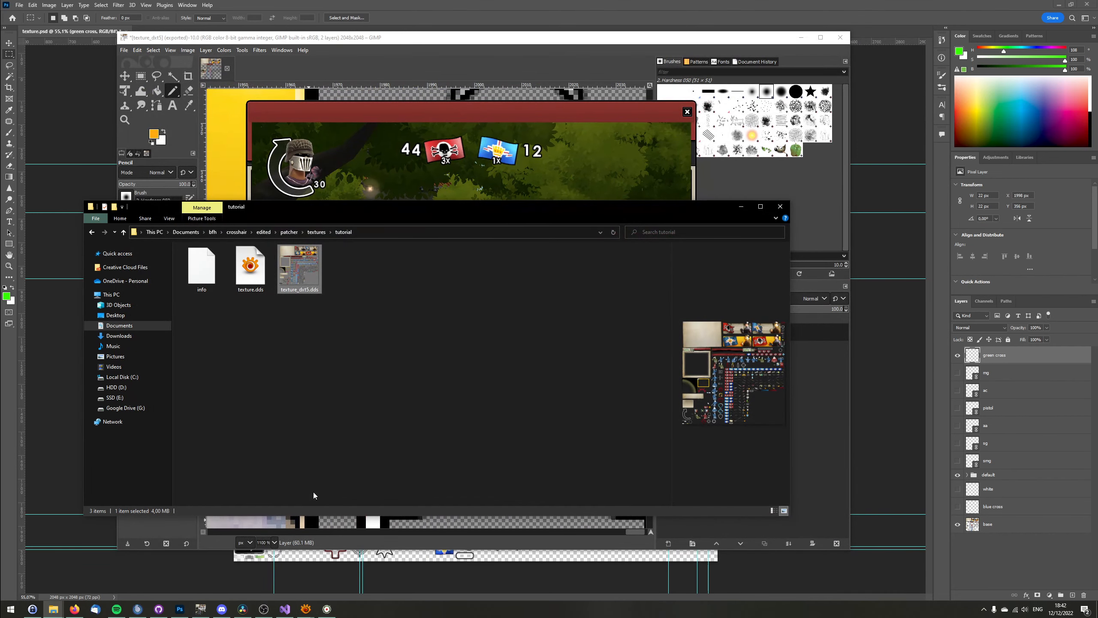
# Go back to the patcher folder, run patcher.exe and apply texture pack id 5, Tutorial.
pyautogui.click(309, 233)
pyautogui.click(289, 233)
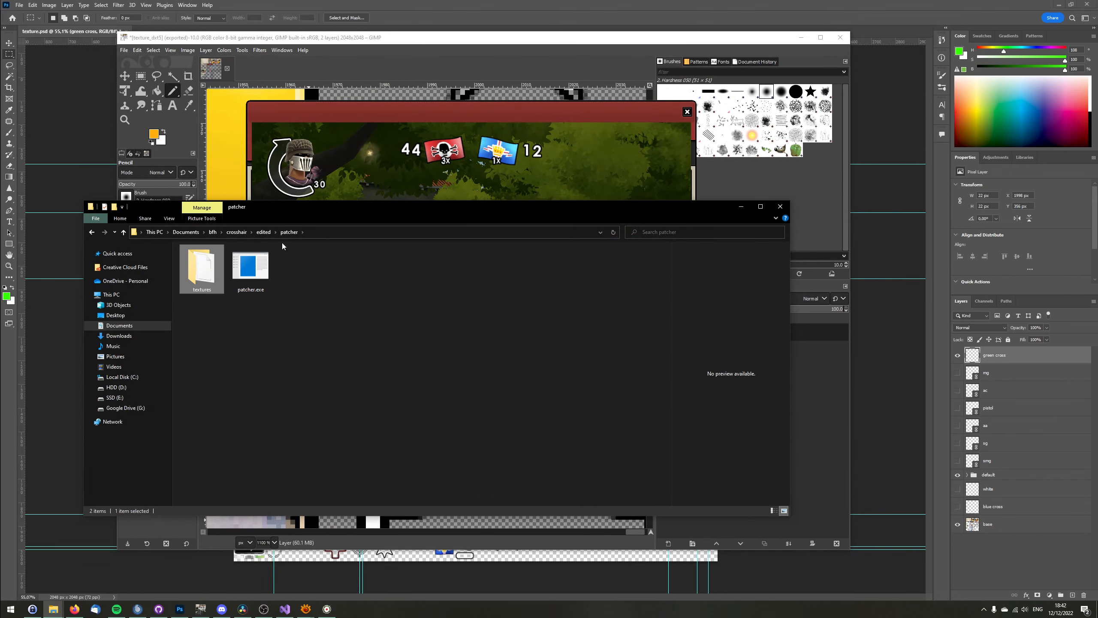
pyautogui.doubleClick(253, 269)
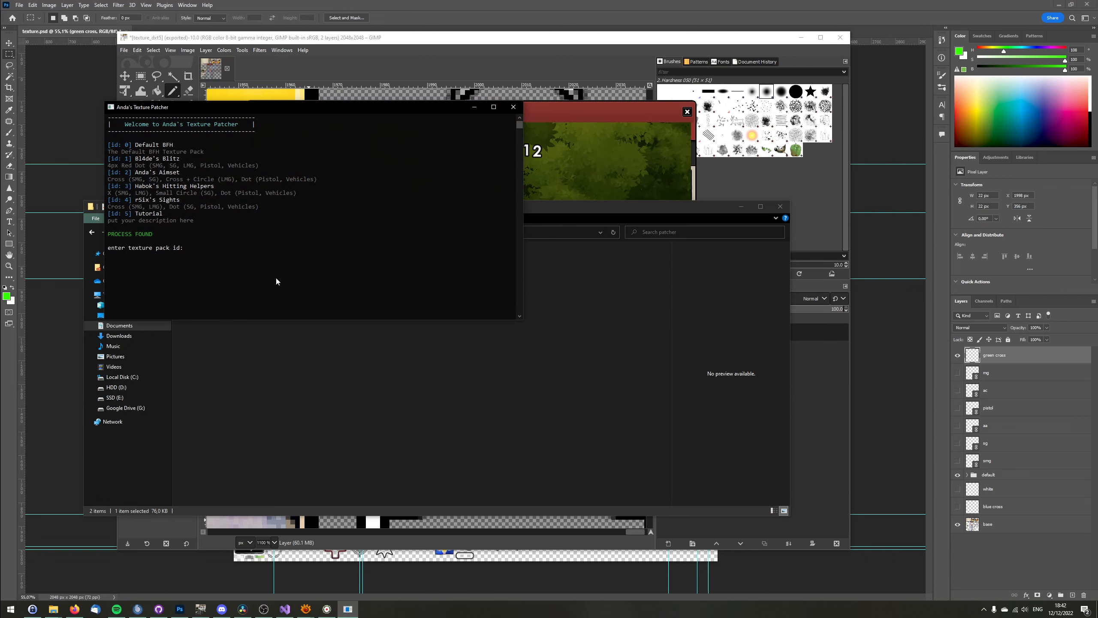
pyautogui.write('5')
pyautogui.press('Return')
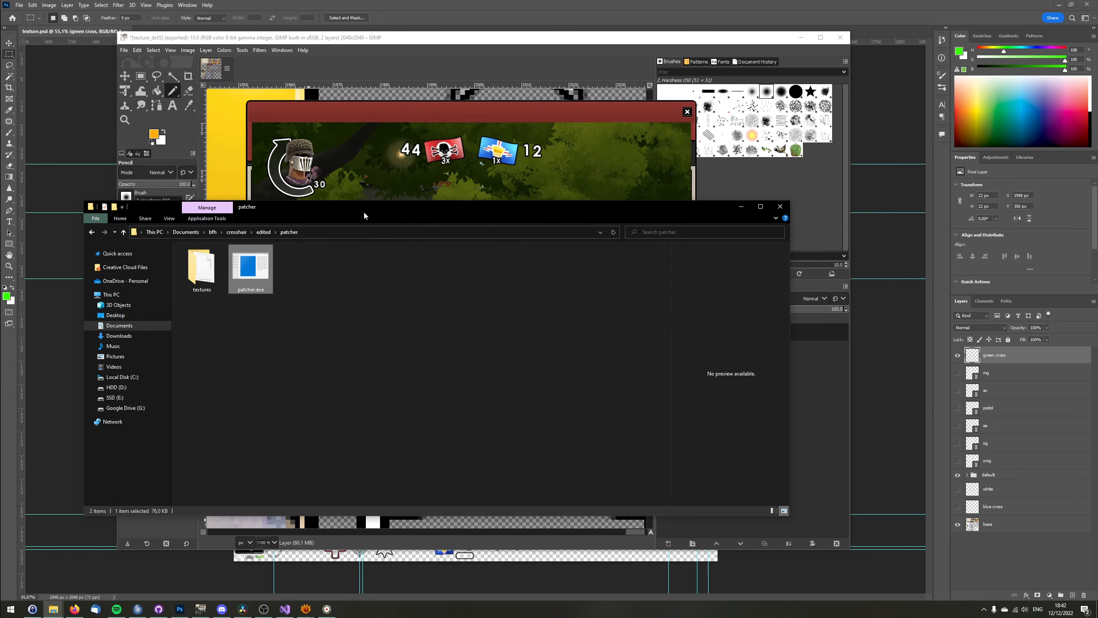
# Switch to Battlefield Heroes and fire, reload and use abilities with the hero to check the patched crosshair.
pyautogui.click(377, 184)
pyautogui.middleClick(472, 287)
pyautogui.press('shift')
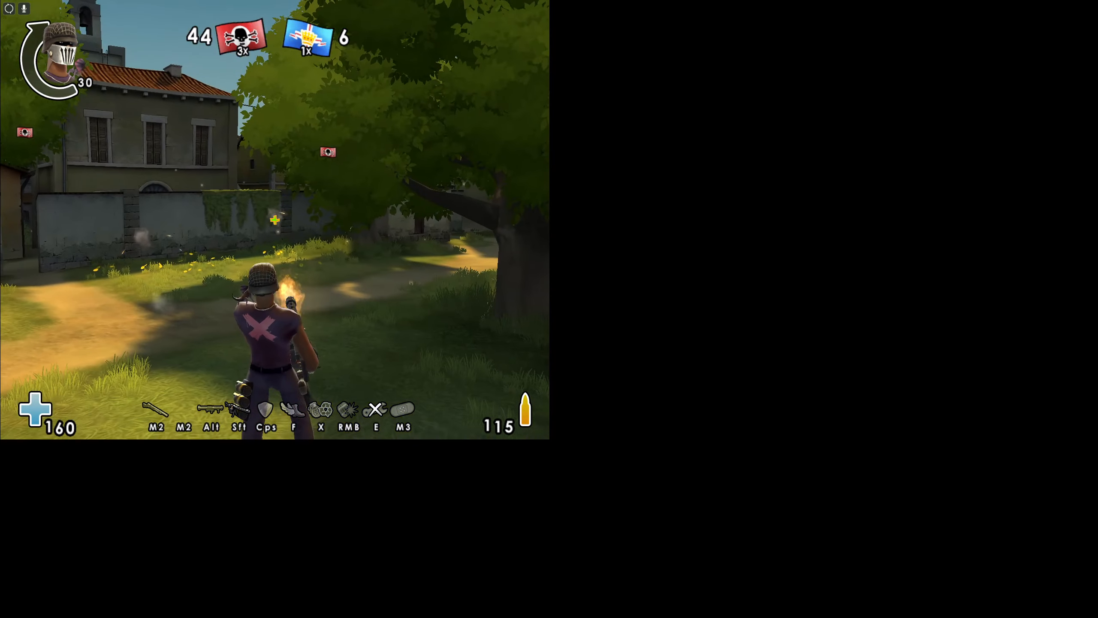
pyautogui.press('shift')
pyautogui.press('r')
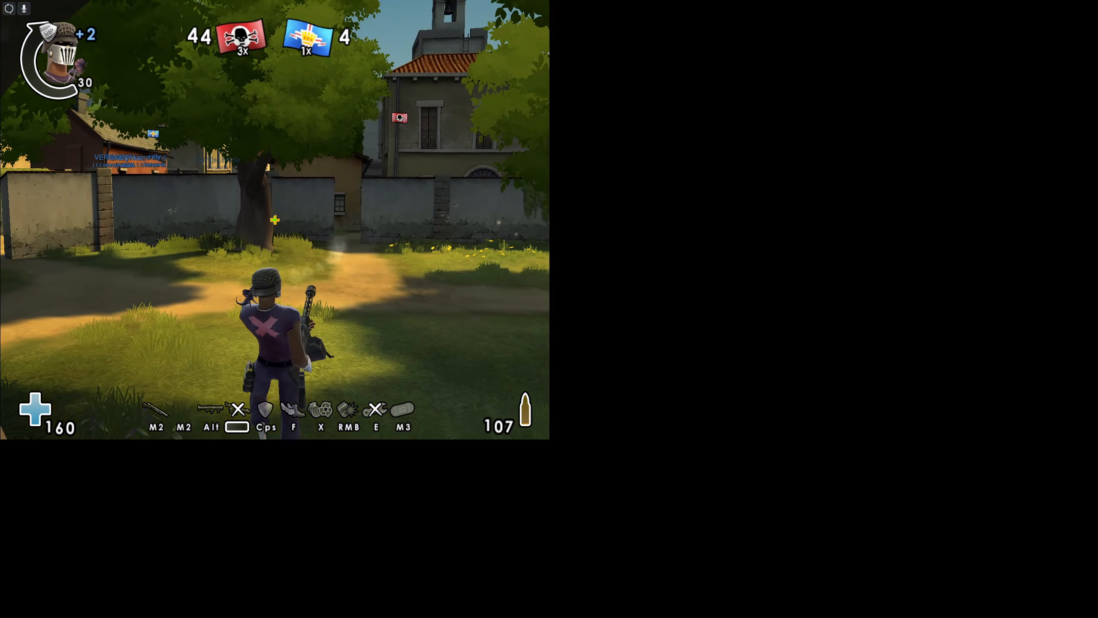
pyautogui.press('Tab')
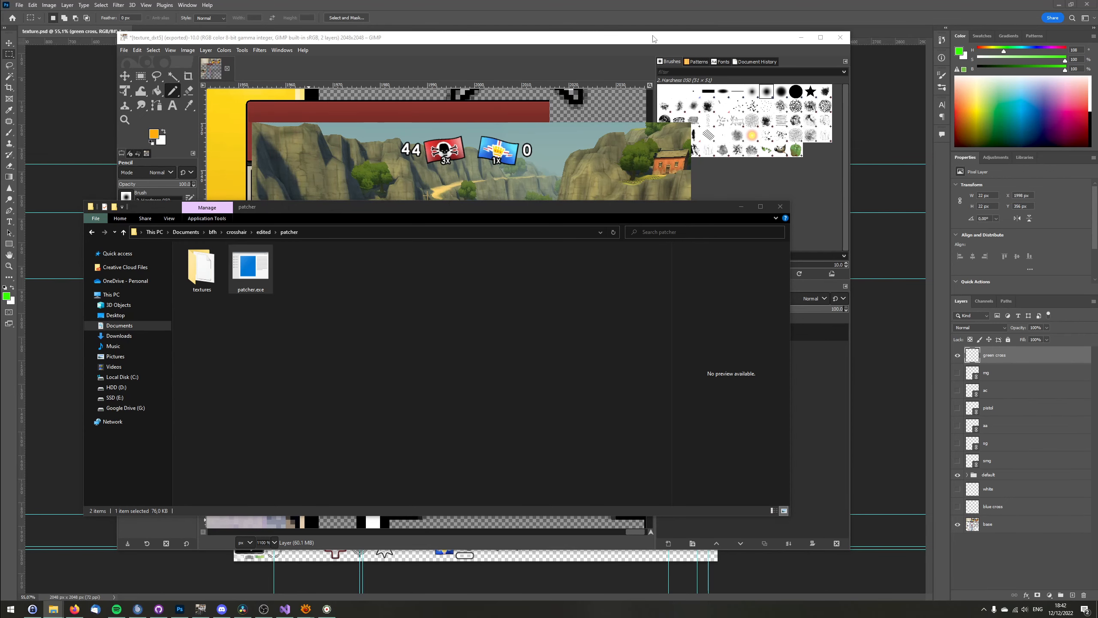
# Minimize GIMP, try a strong hue shift with a Hue/Saturation adjustment layer above green cross in Photoshop, and delete that layer.
pyautogui.click(653, 39)
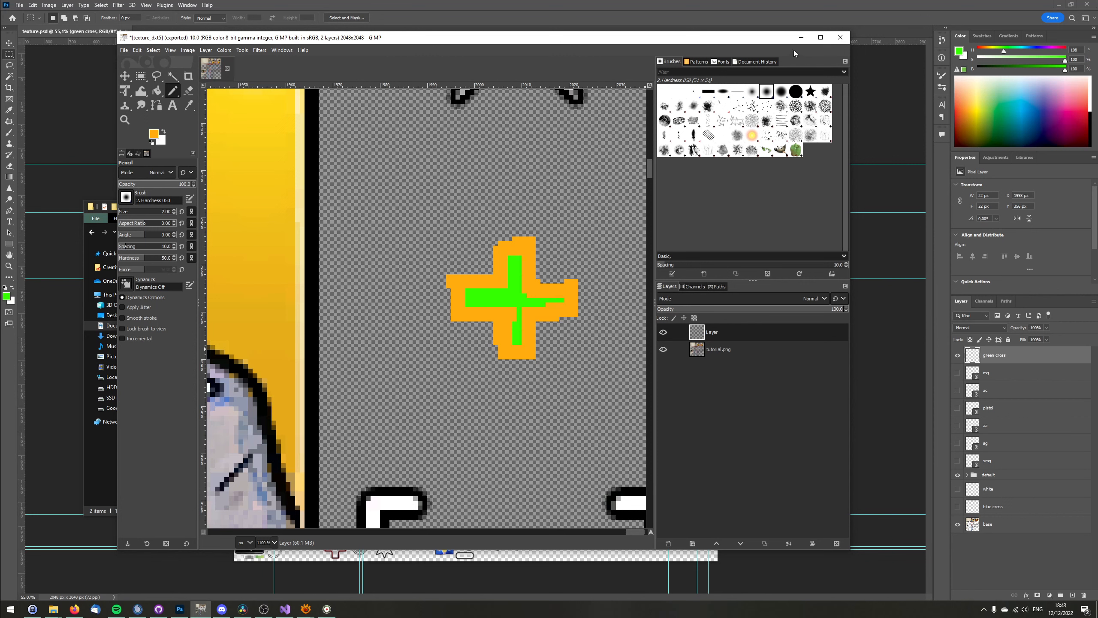
pyautogui.click(801, 37)
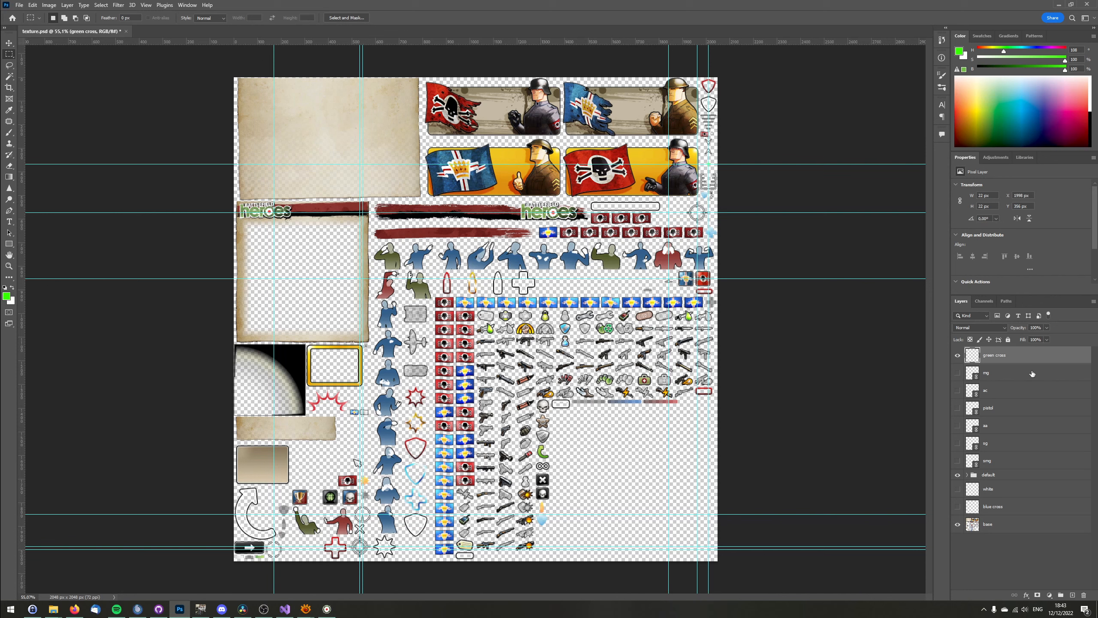
pyautogui.click(1051, 596)
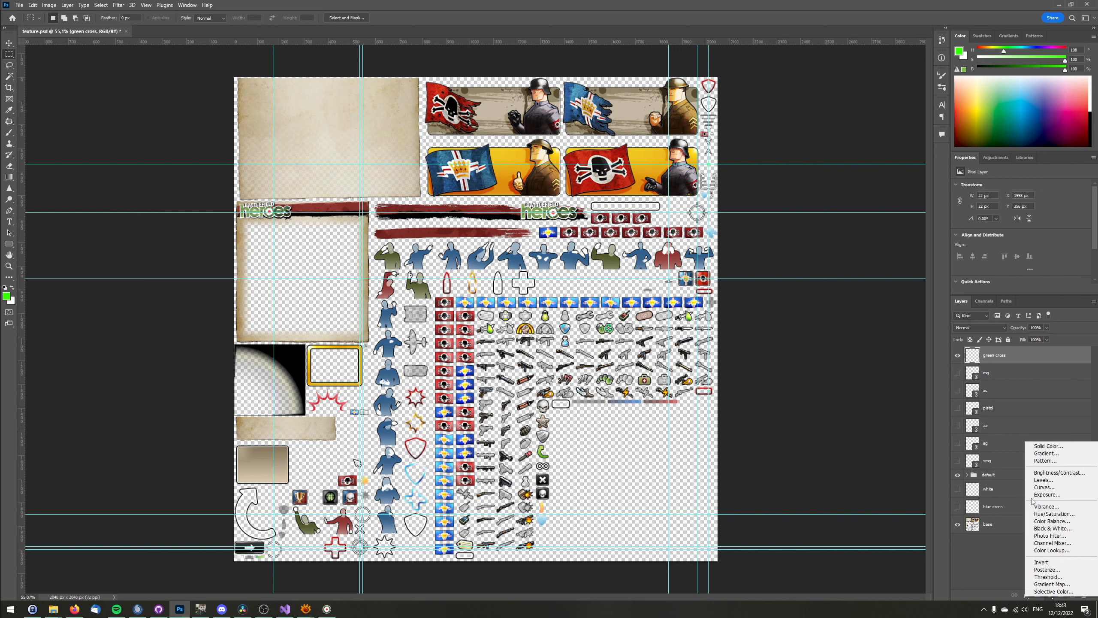
pyautogui.click(1055, 514)
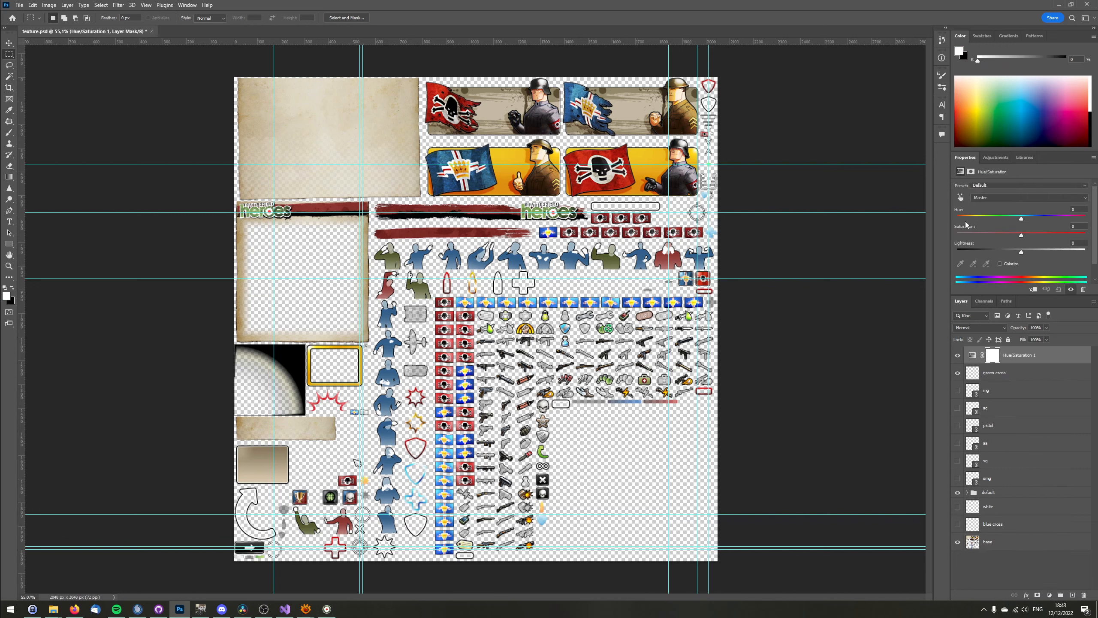
pyautogui.moveTo(1023, 219); pyautogui.dragTo(1087, 225)
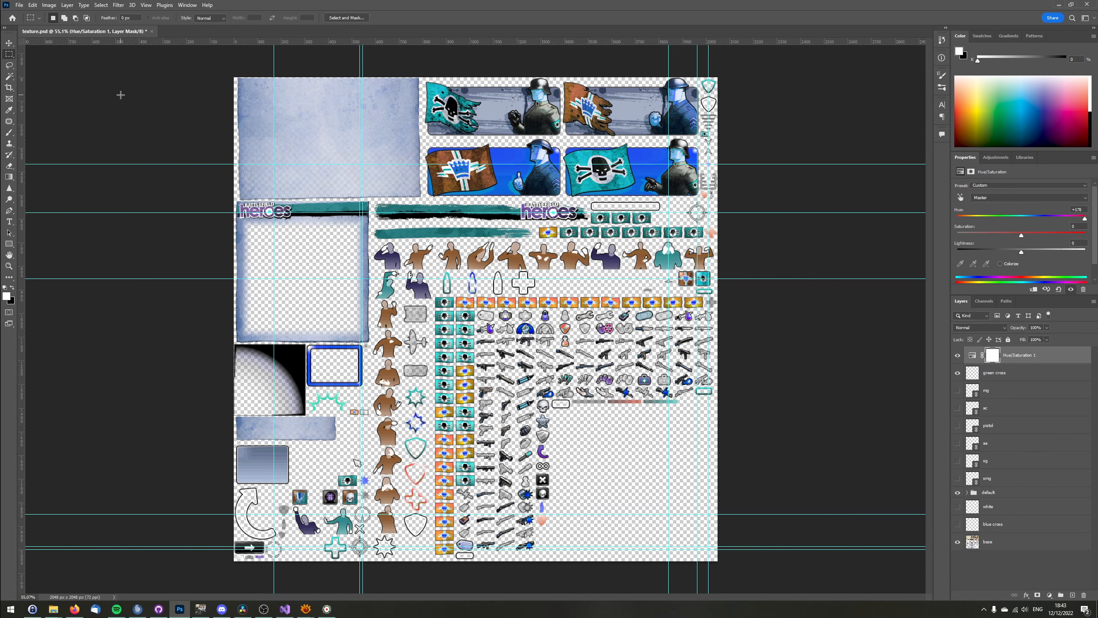
pyautogui.click(973, 354)
pyautogui.click(1084, 596)
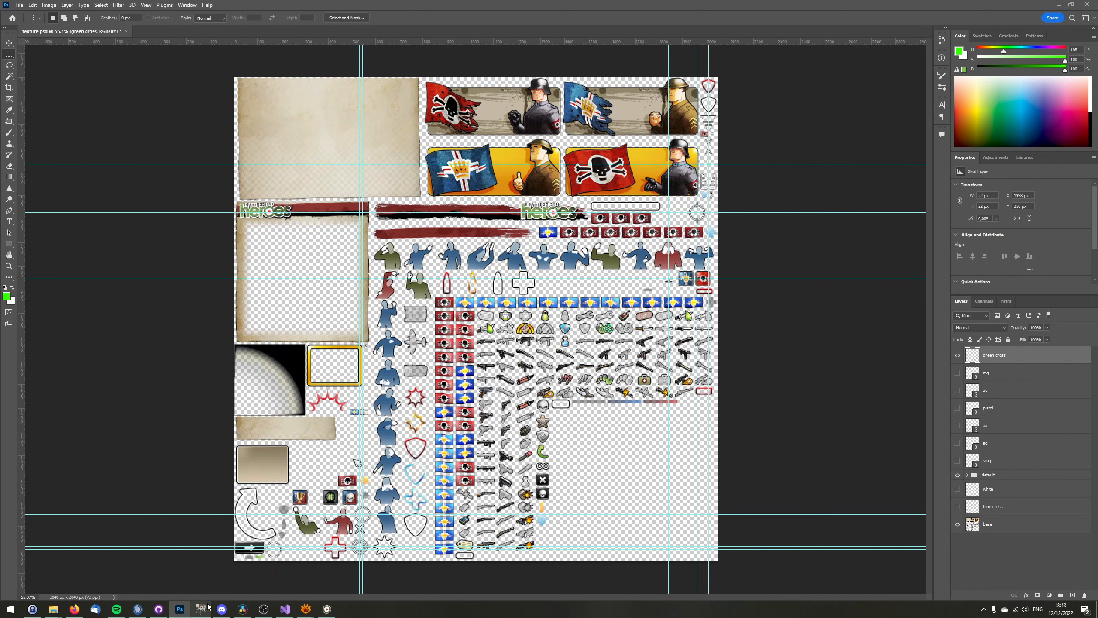
# Switch to GIMP, hide the orange outline layer and create a new 2048 x 2048 layer filled with transparency.
pyautogui.moveTo(212, 604)
pyautogui.click(200, 609)
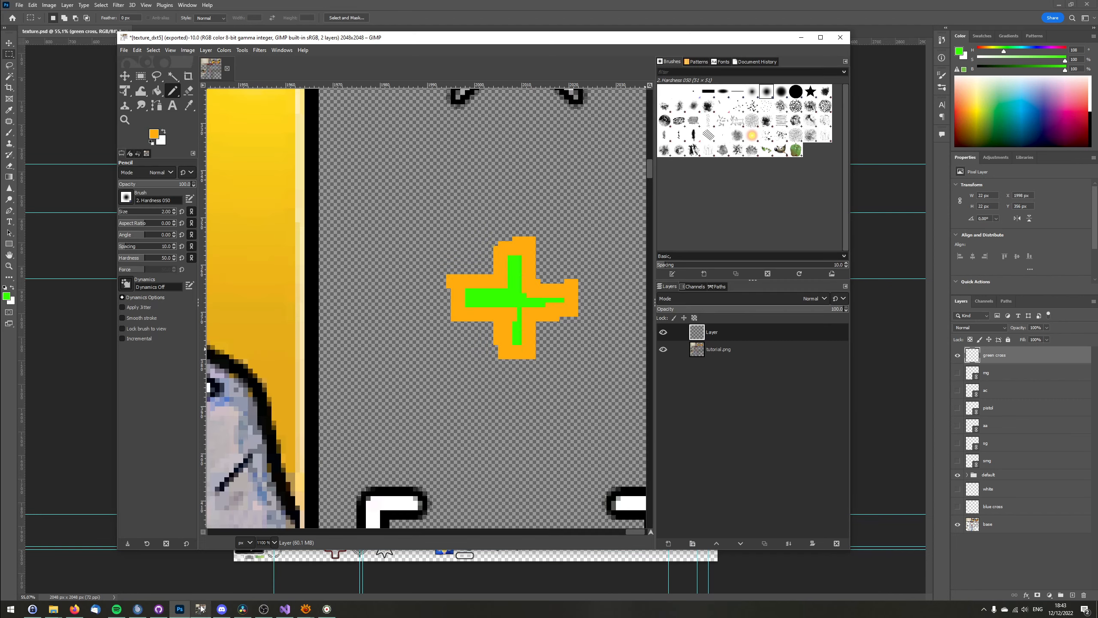
pyautogui.click(663, 331)
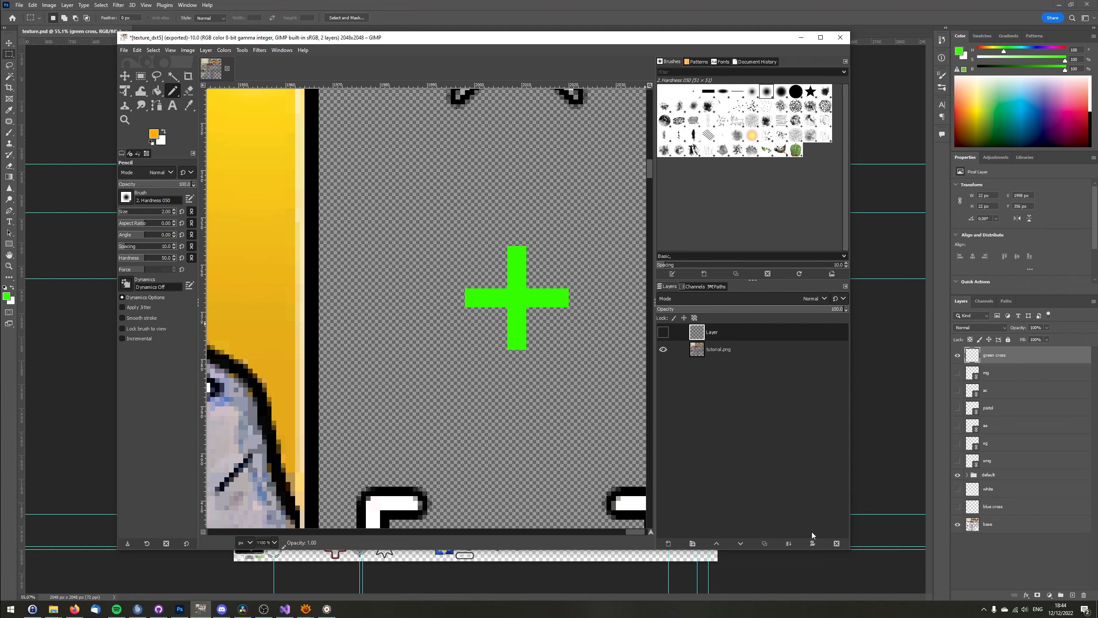
pyautogui.click(668, 543)
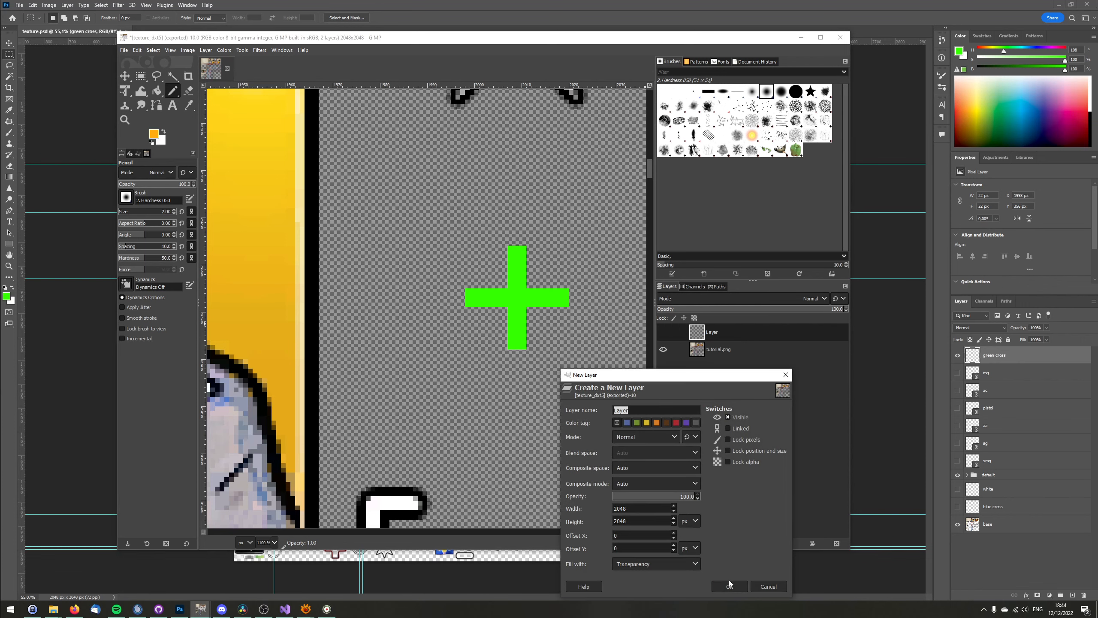
pyautogui.click(729, 586)
# Set the foreground color to magenta ff00c3 from the saved color swatches.
pyautogui.click(153, 134)
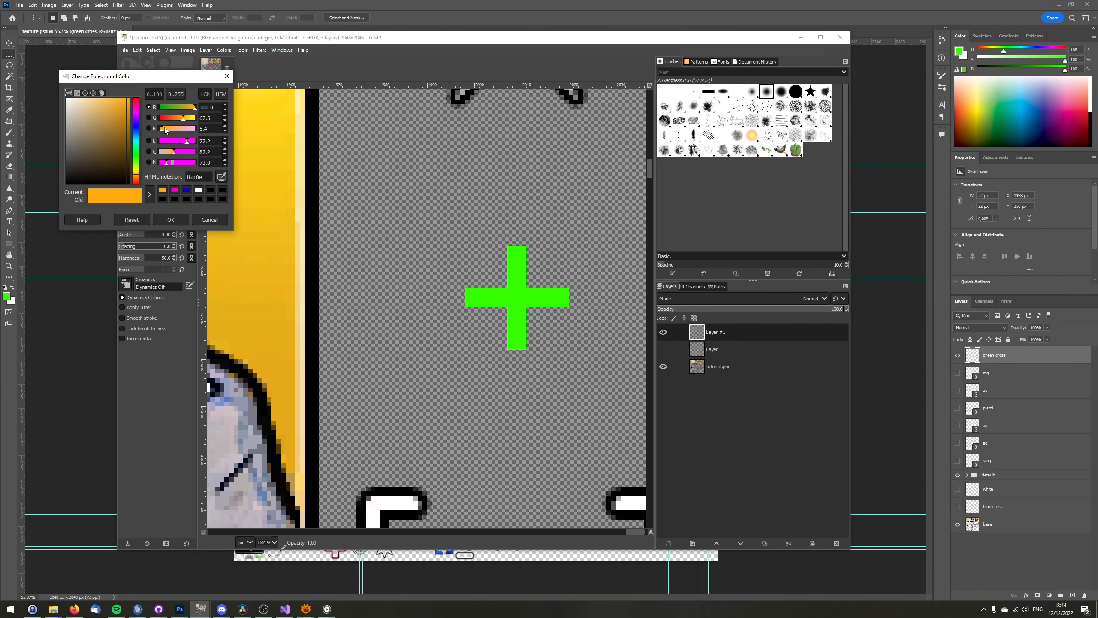
pyautogui.click(137, 138)
pyautogui.moveTo(137, 138); pyautogui.dragTo(136, 151)
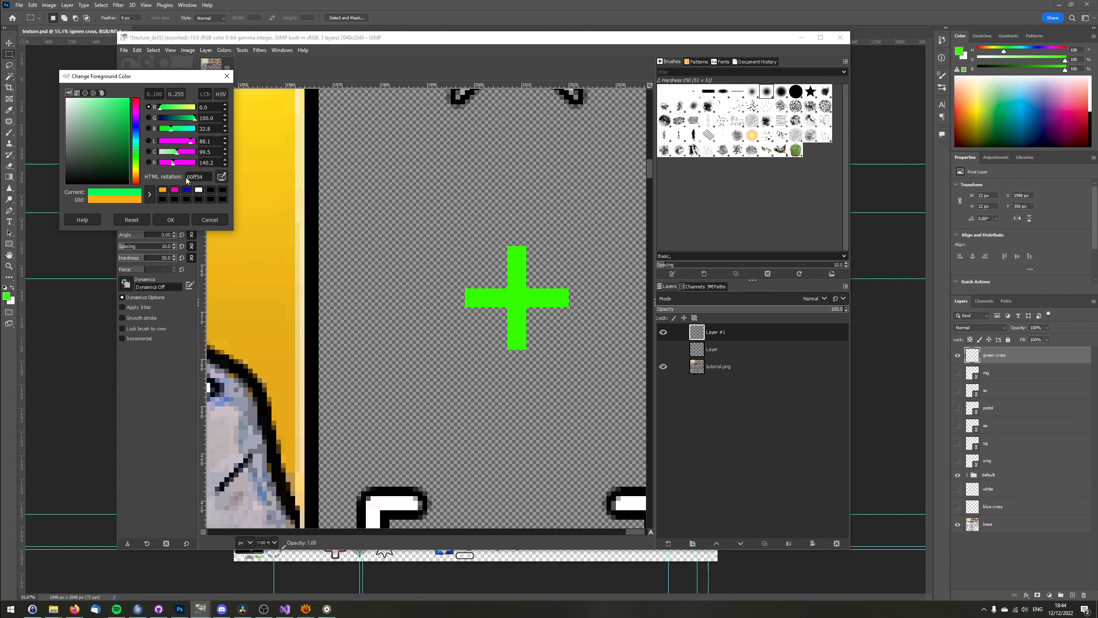
pyautogui.click(174, 190)
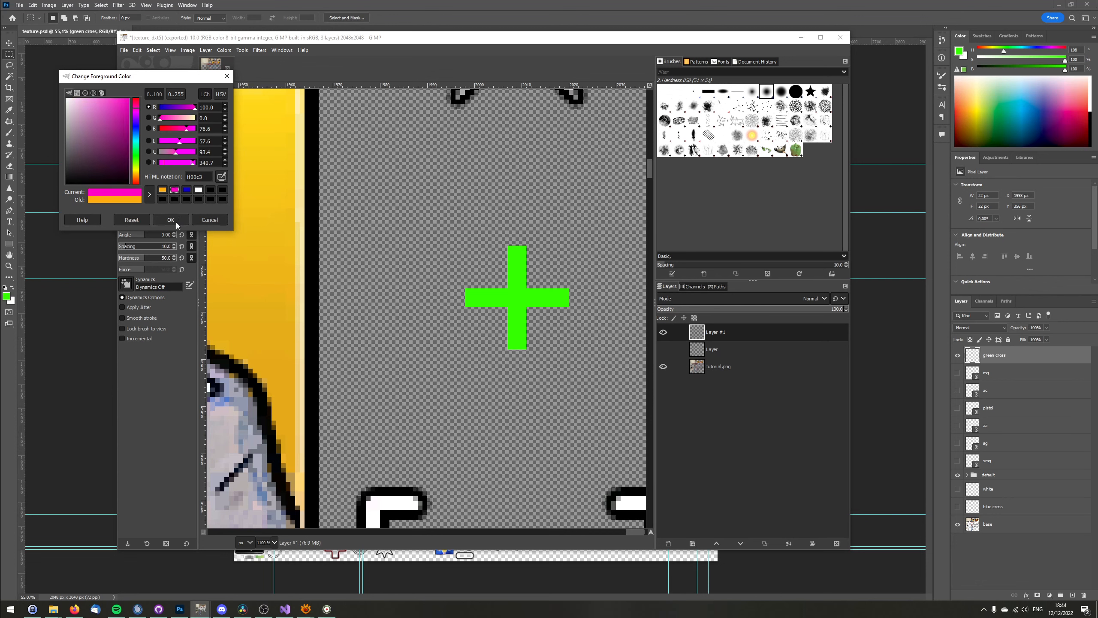
pyautogui.click(175, 219)
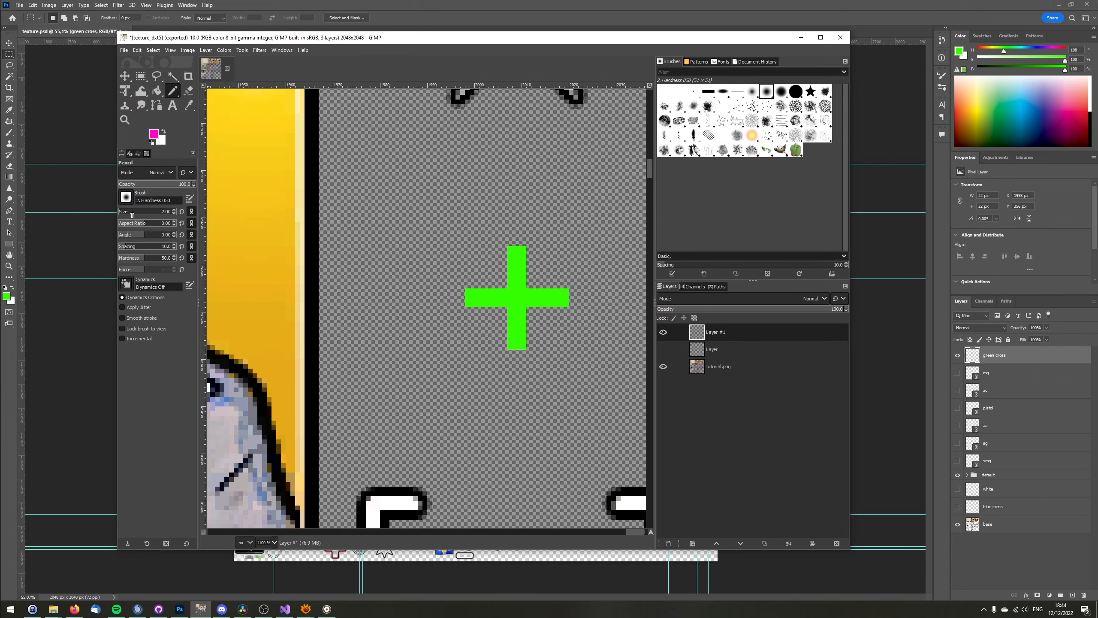
# Set the Pencil size to 1 and draw two magenta diagonal lines from the cross's top tip to its left and right arms.
pyautogui.moveTo(132, 213); pyautogui.dragTo(200, 211)
pyautogui.press('Delete')
pyautogui.press('Delete')
pyautogui.press('Delete')
pyautogui.press('Delete')
pyautogui.press('Delete')
pyautogui.press('Delete')
pyautogui.press('Delete')
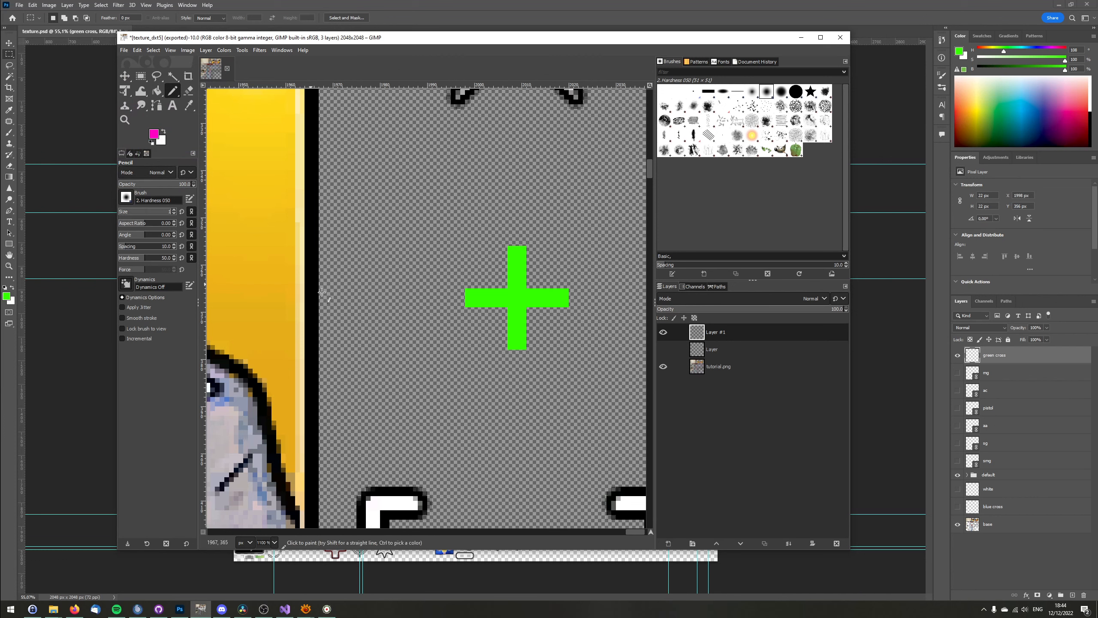
pyautogui.press('Return')
pyautogui.moveTo(504, 248); pyautogui.dragTo(486, 288)
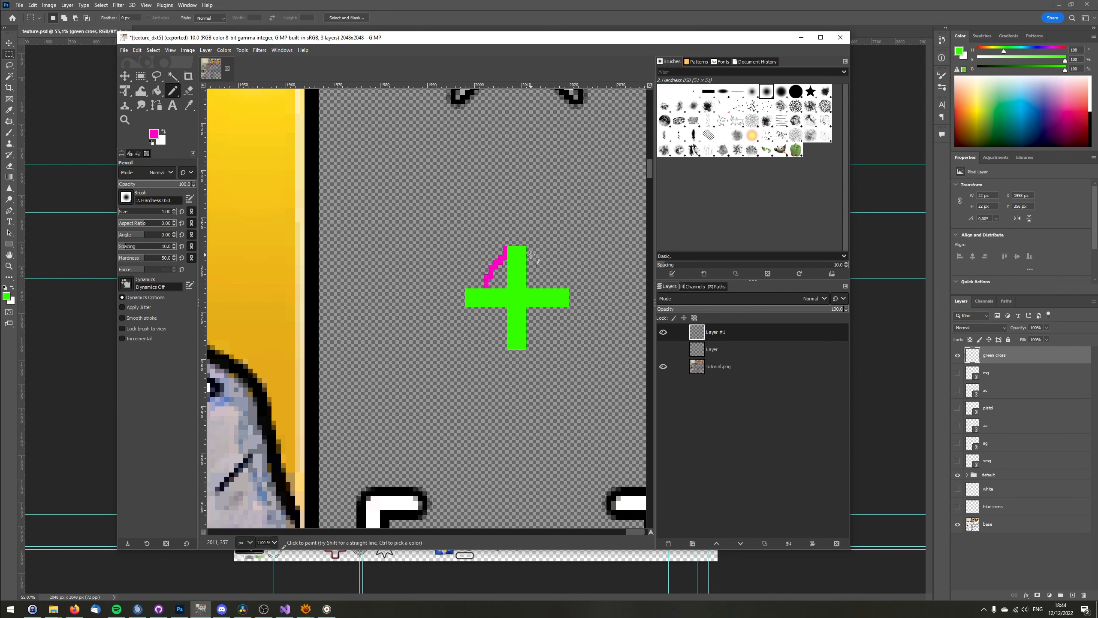
pyautogui.moveTo(528, 248); pyautogui.dragTo(548, 287)
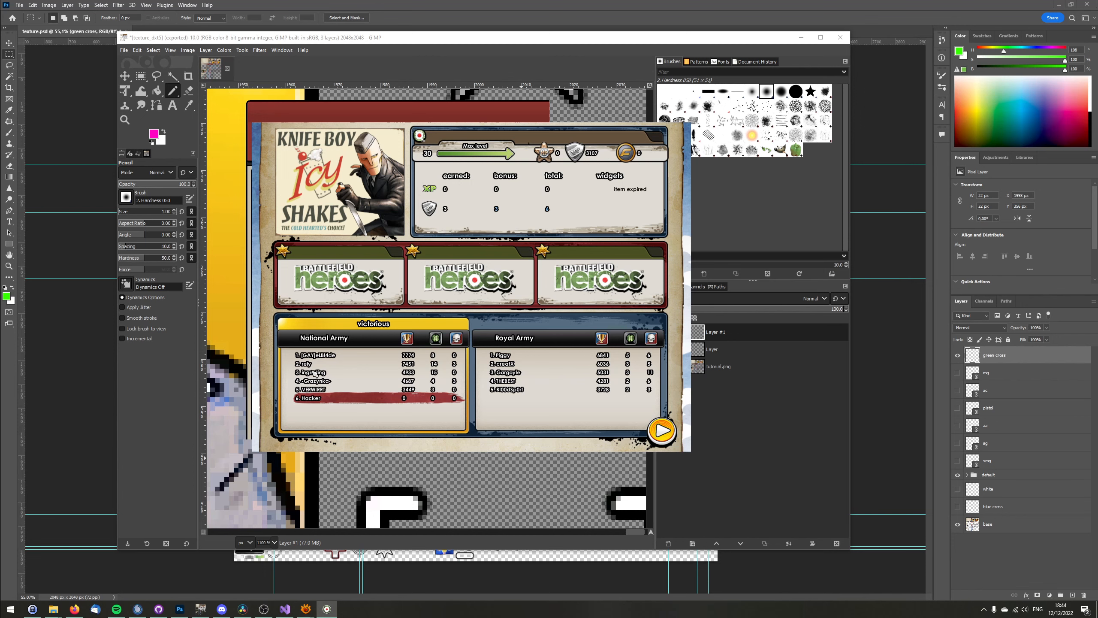
# Continue past the match results in Battlefield Heroes, show the new match's scoreboard and return to GIMP.
pyautogui.click(668, 432)
pyautogui.press('Tab')
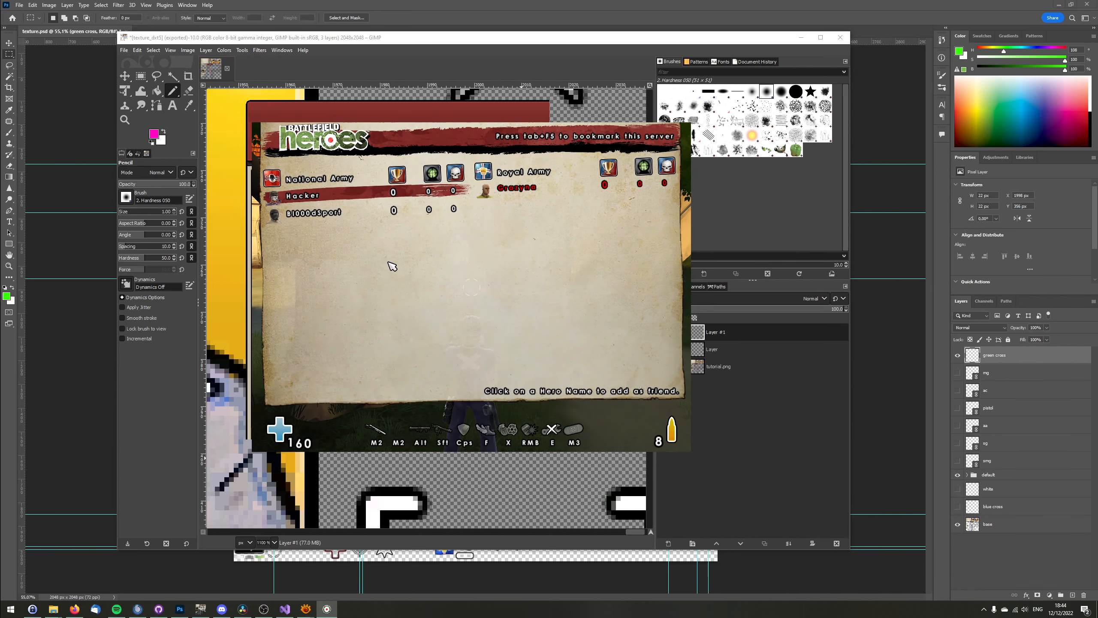
pyautogui.hotkey('alt', 'Tab')
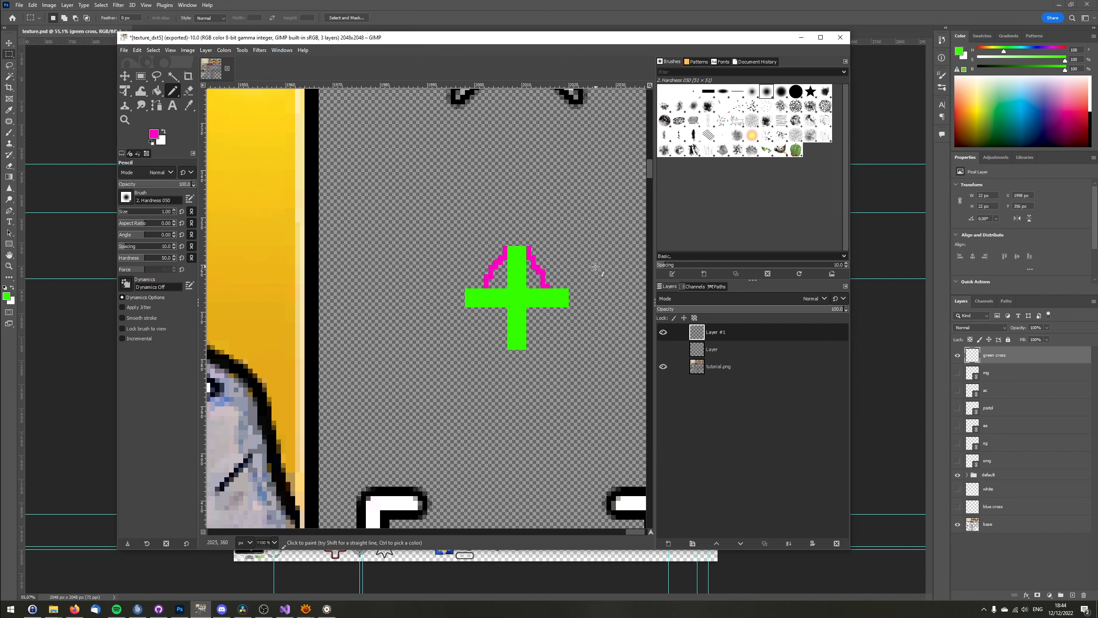